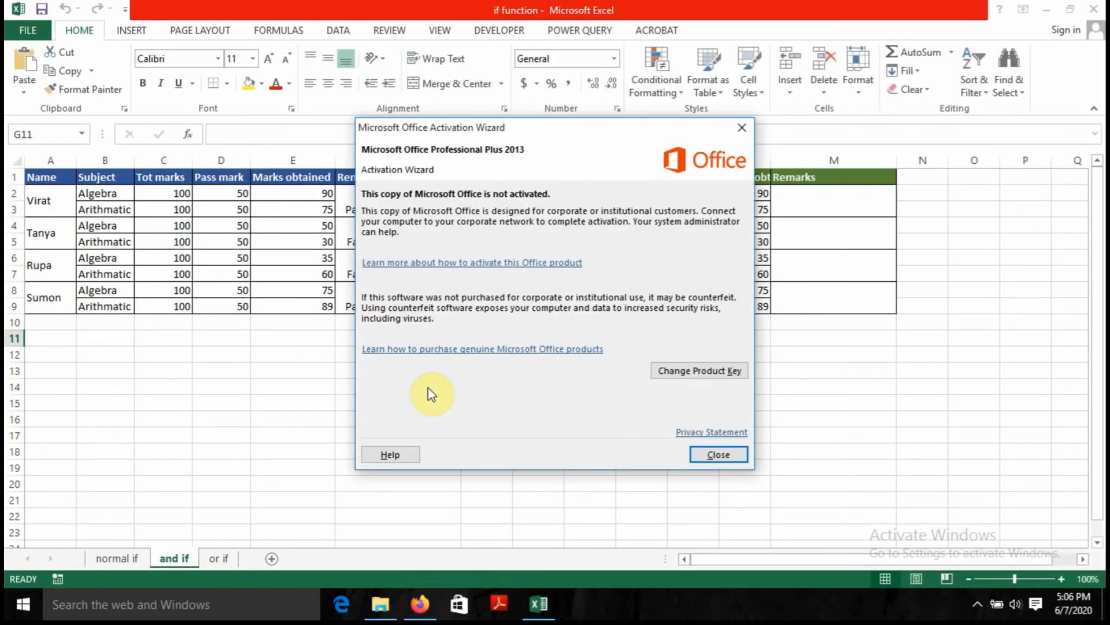
- Dismiss the Office activation wizard and open the "normal if" sheet to view its completed Remarks column
{"action": "left_click", "coordinate": [742, 130]}
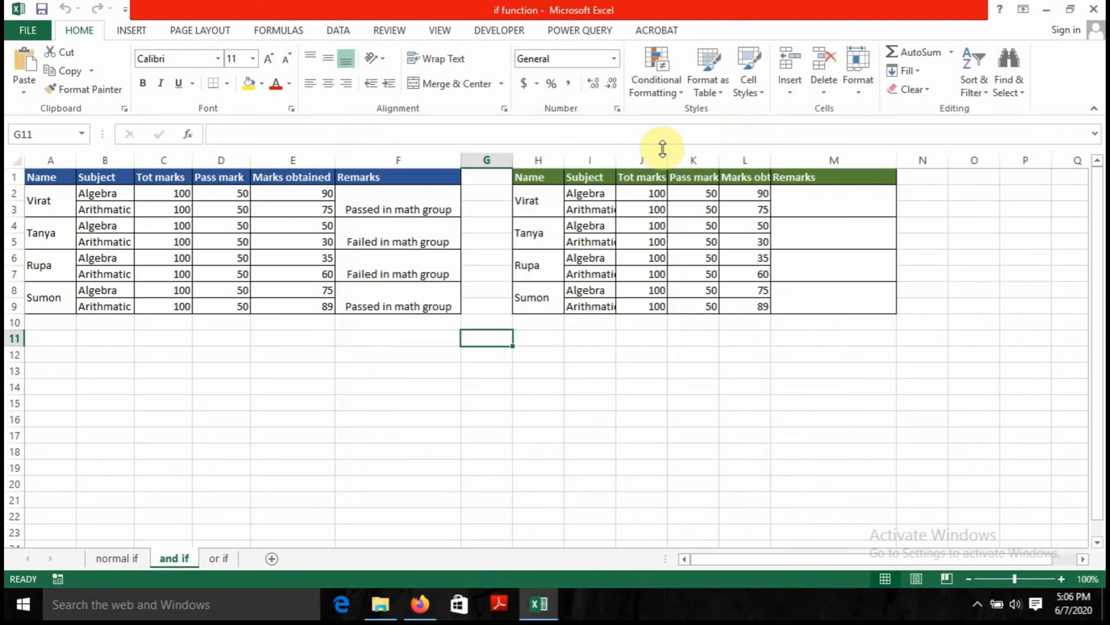
{"action": "left_click", "coordinate": [110, 560]}
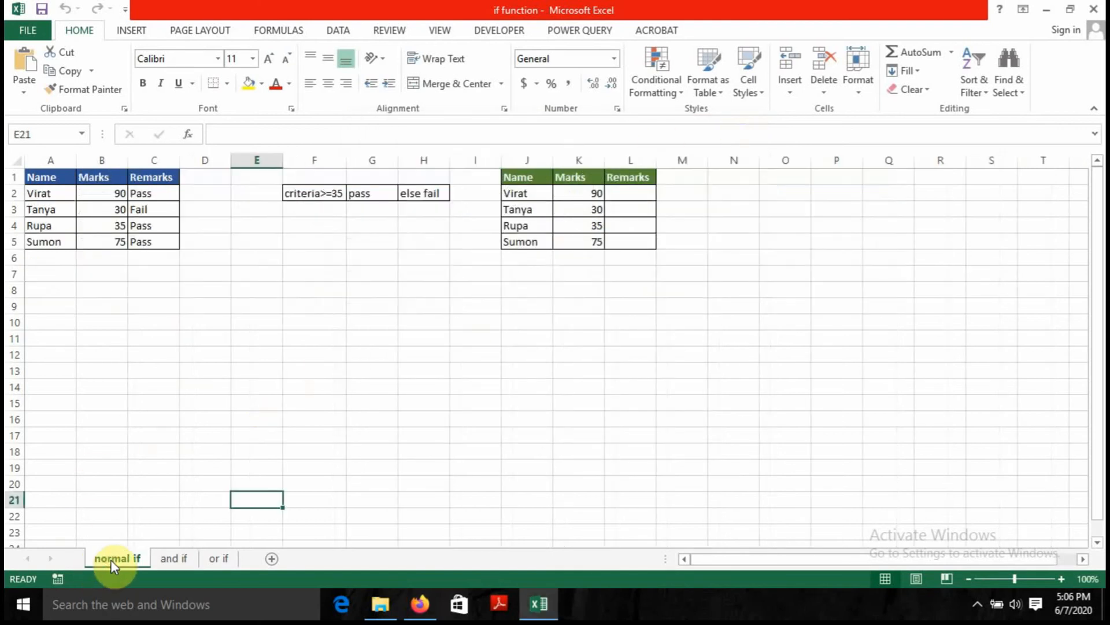
{"action": "left_click", "coordinate": [323, 290]}
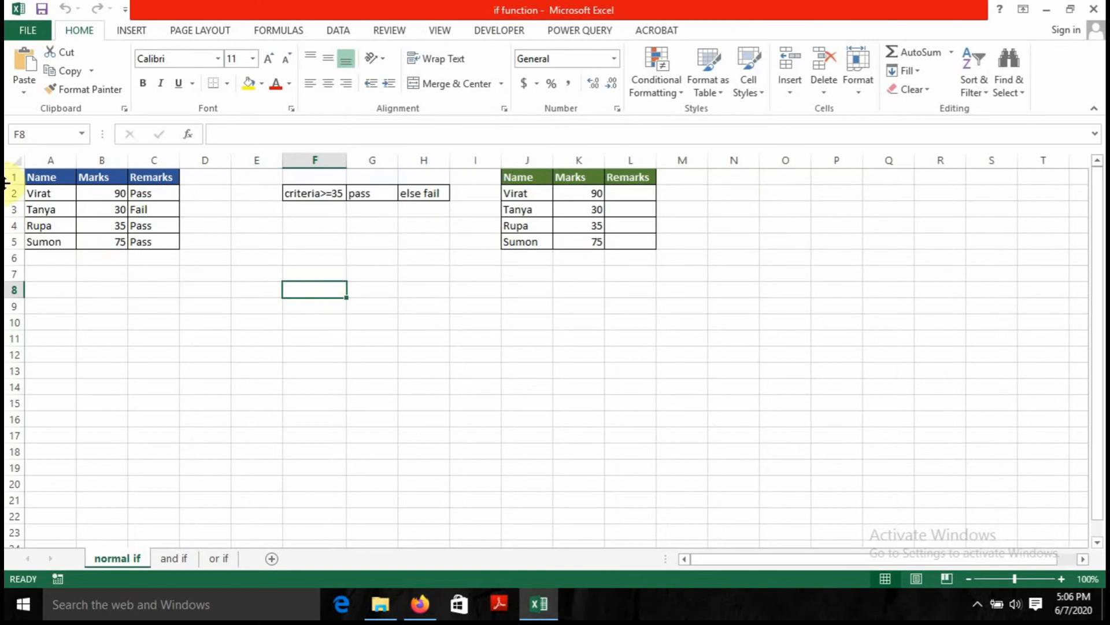
{"action": "left_click", "coordinate": [40, 174]}
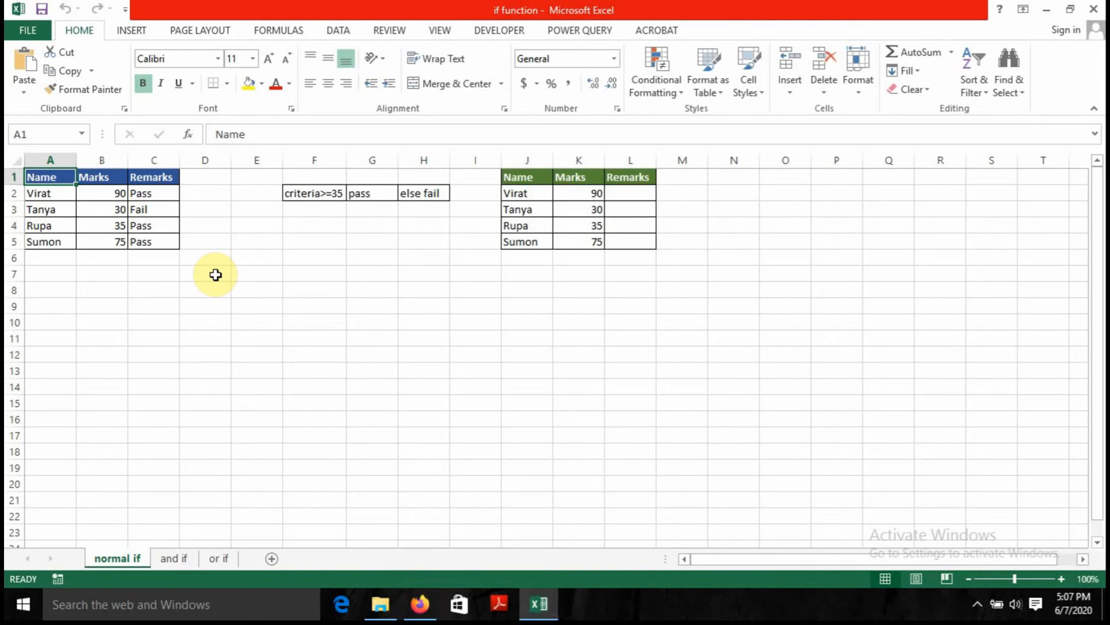
{"action": "left_click", "coordinate": [159, 150]}
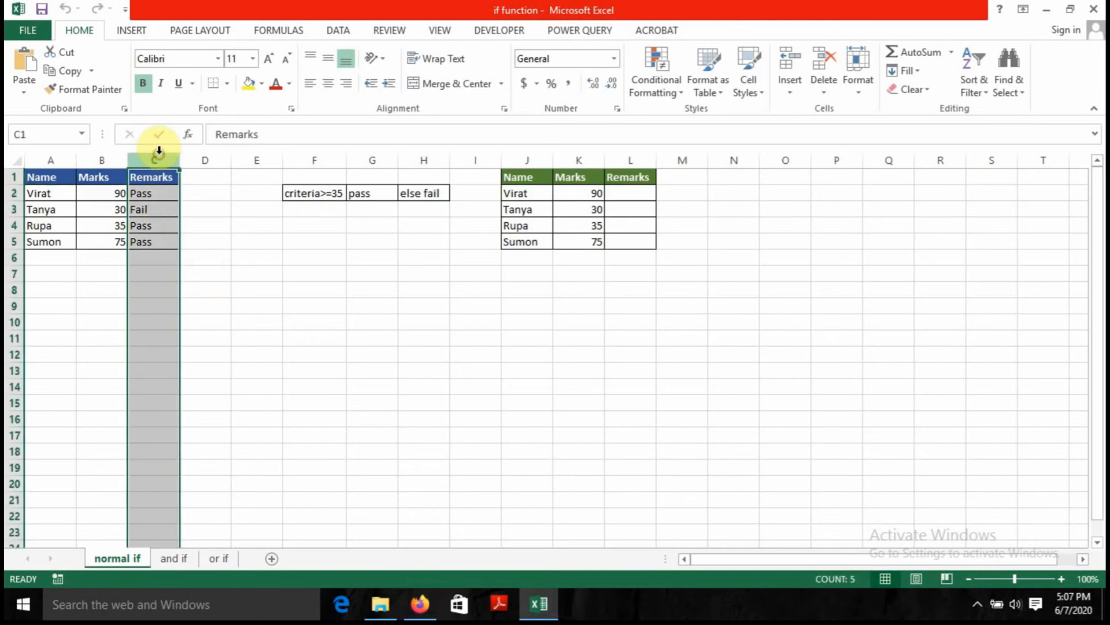
{"action": "left_click", "coordinate": [145, 373]}
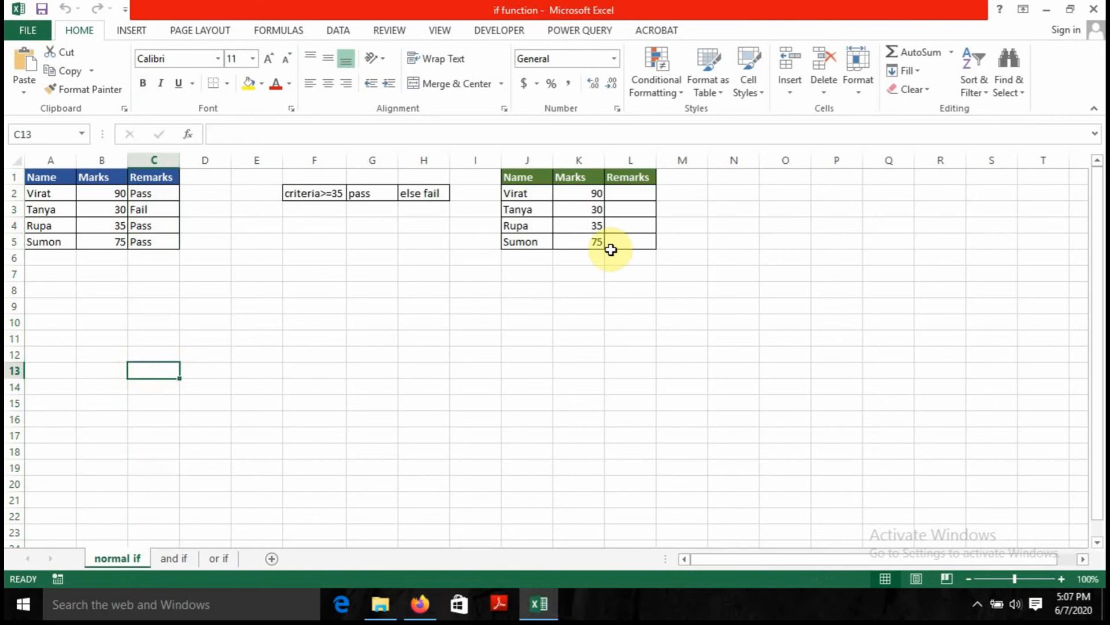
- Enter =IF(K2>=35,"PASS","FAIL") in cell L2, the first Remarks cell of the green table
{"action": "left_click", "coordinate": [635, 194]}
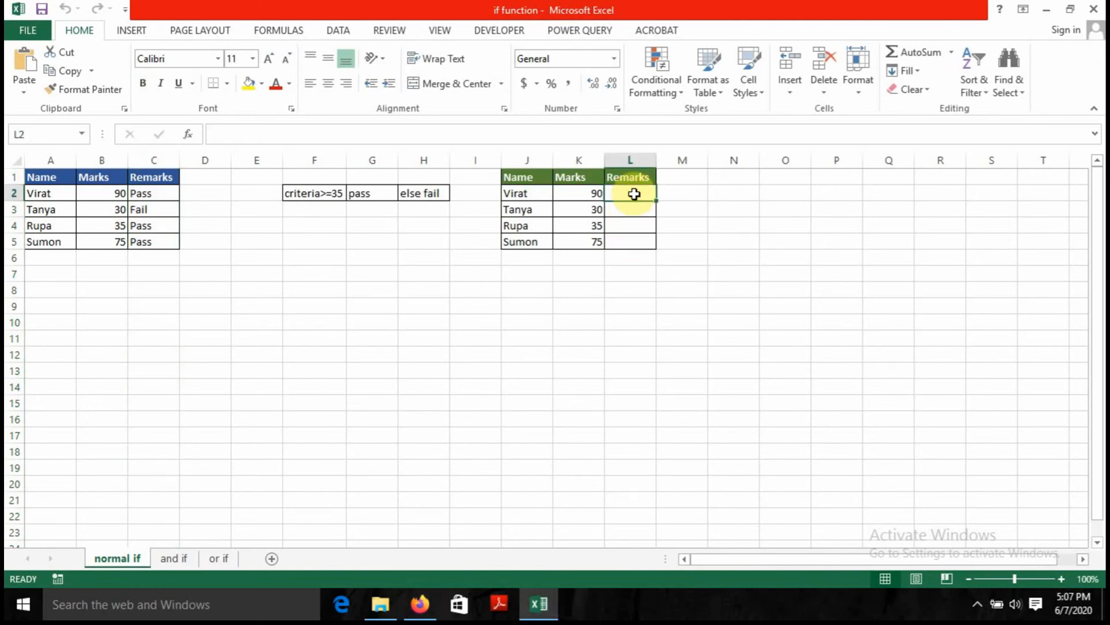
{"action": "type", "text": "="}
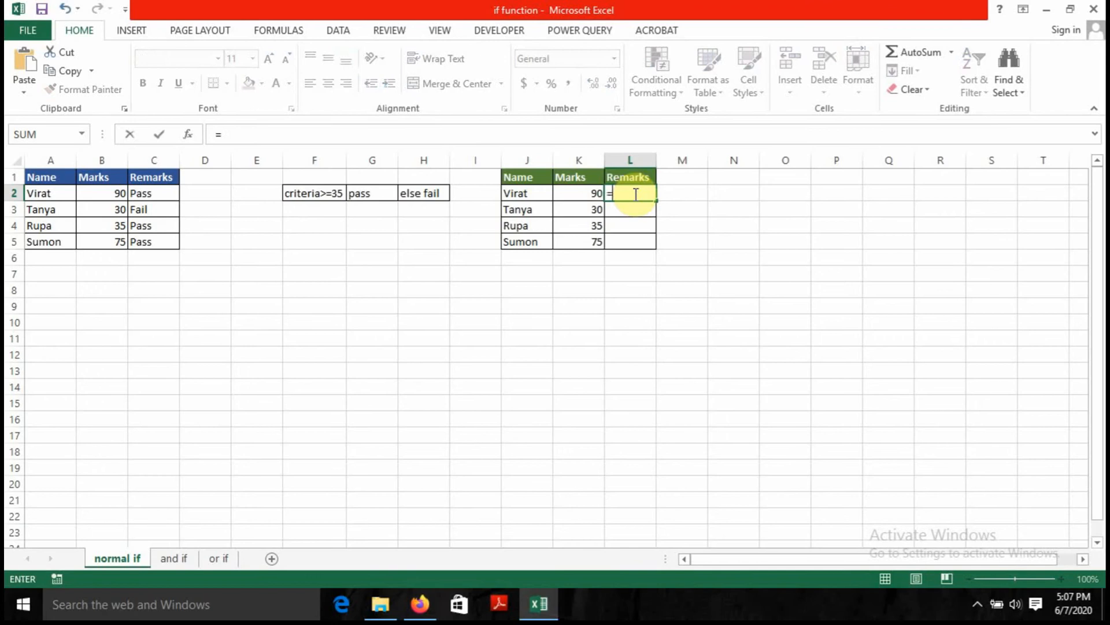
{"action": "type", "text": "if"}
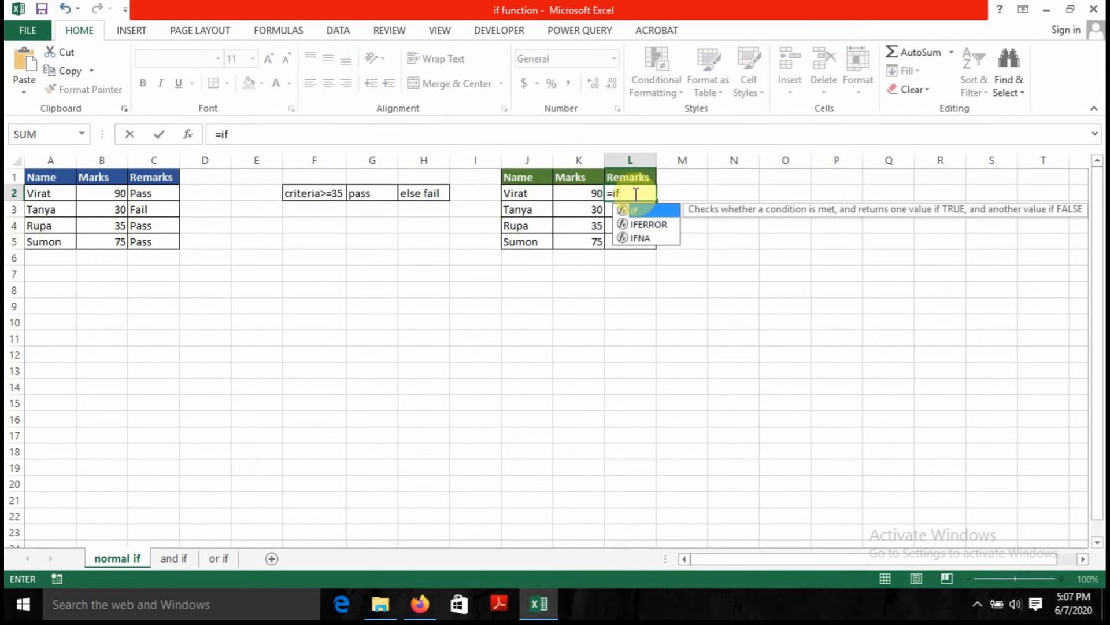
{"action": "key", "text": "Tab"}
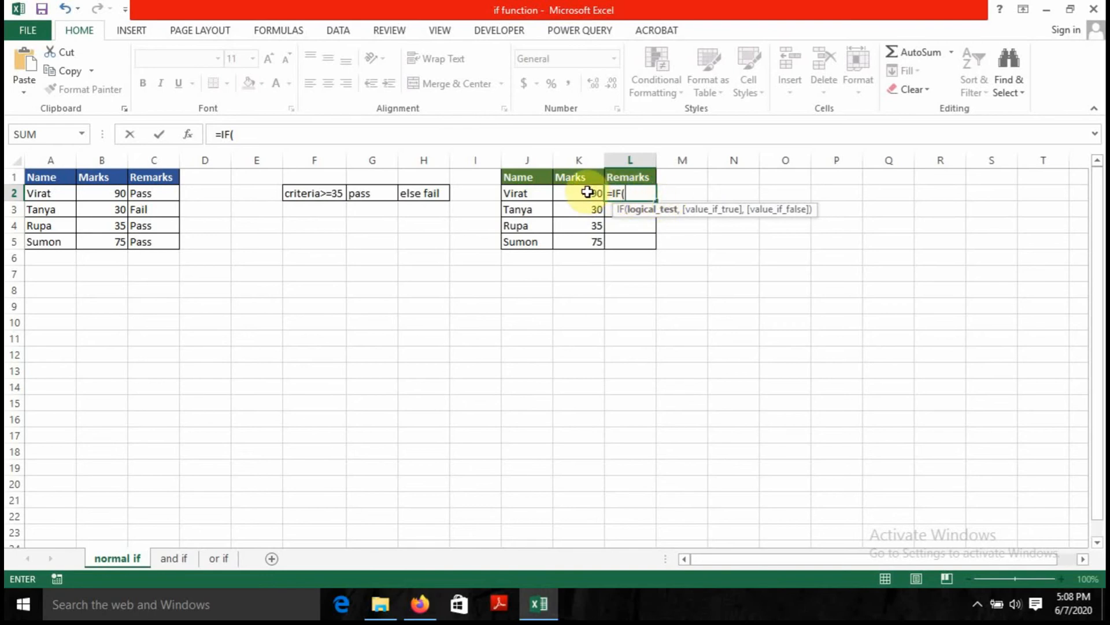
{"action": "left_click", "coordinate": [588, 192]}
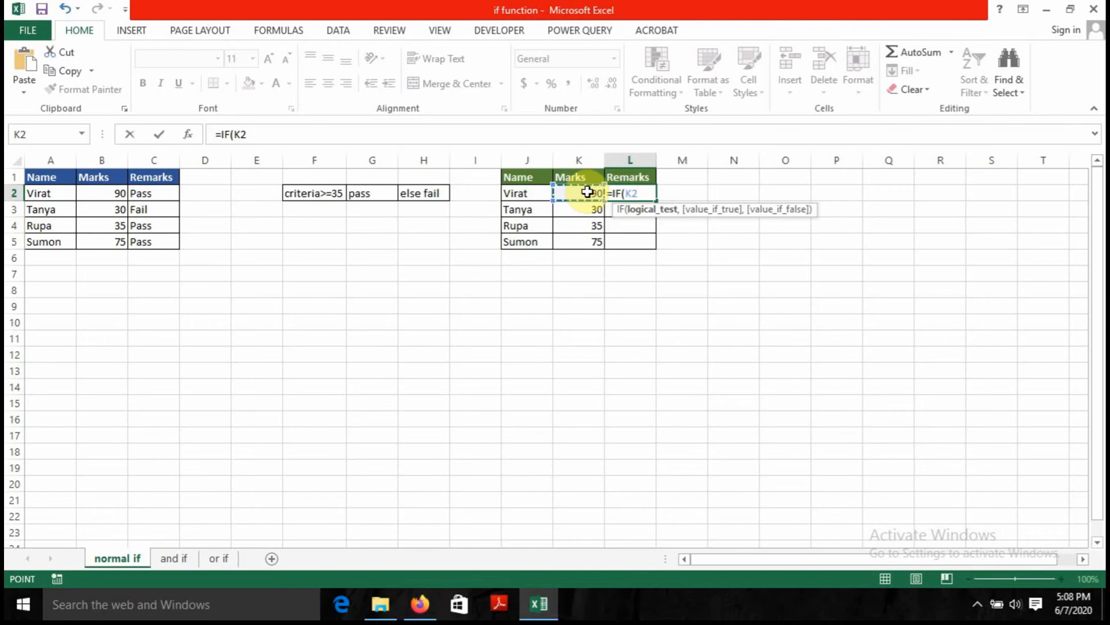
{"action": "type", "text": ">=35,"}
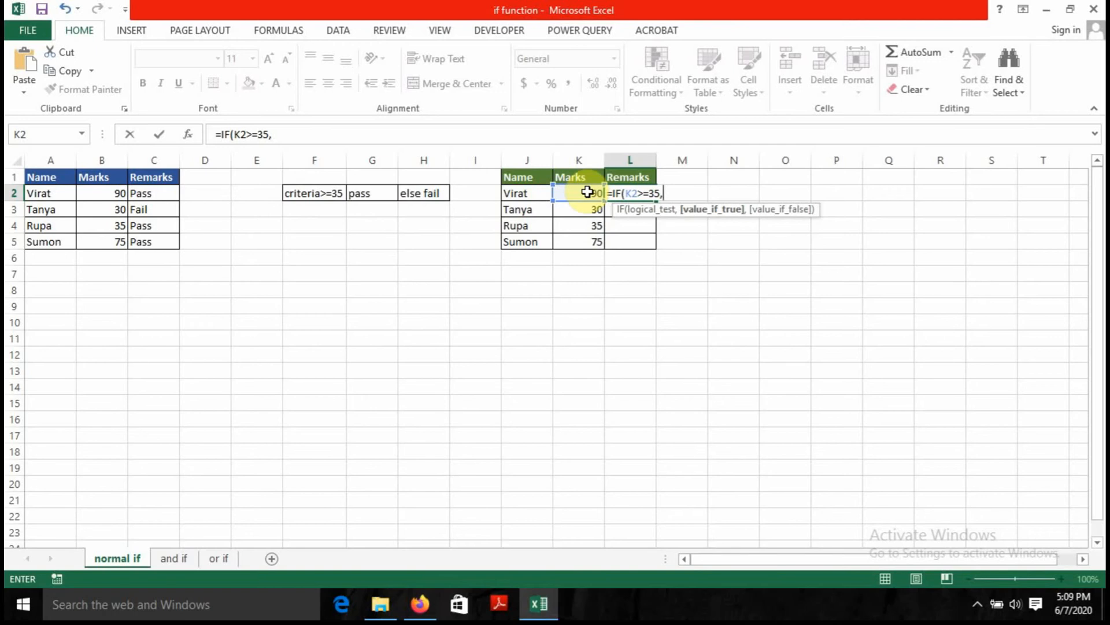
{"action": "type", "text": "\"PASS\","}
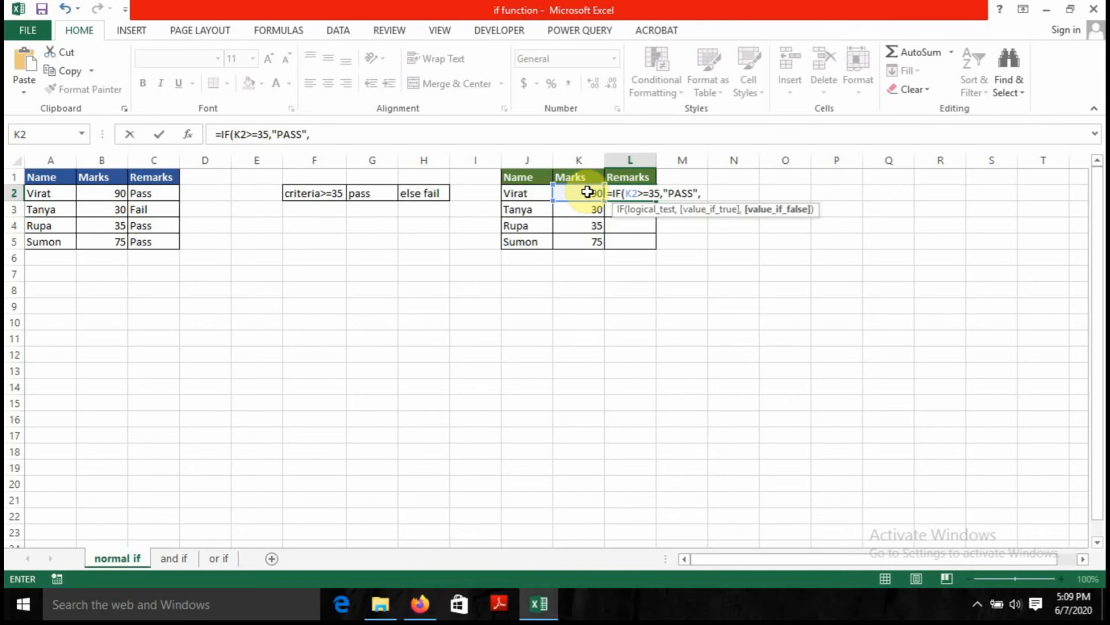
{"action": "type", "text": "\"FAIL\")"}
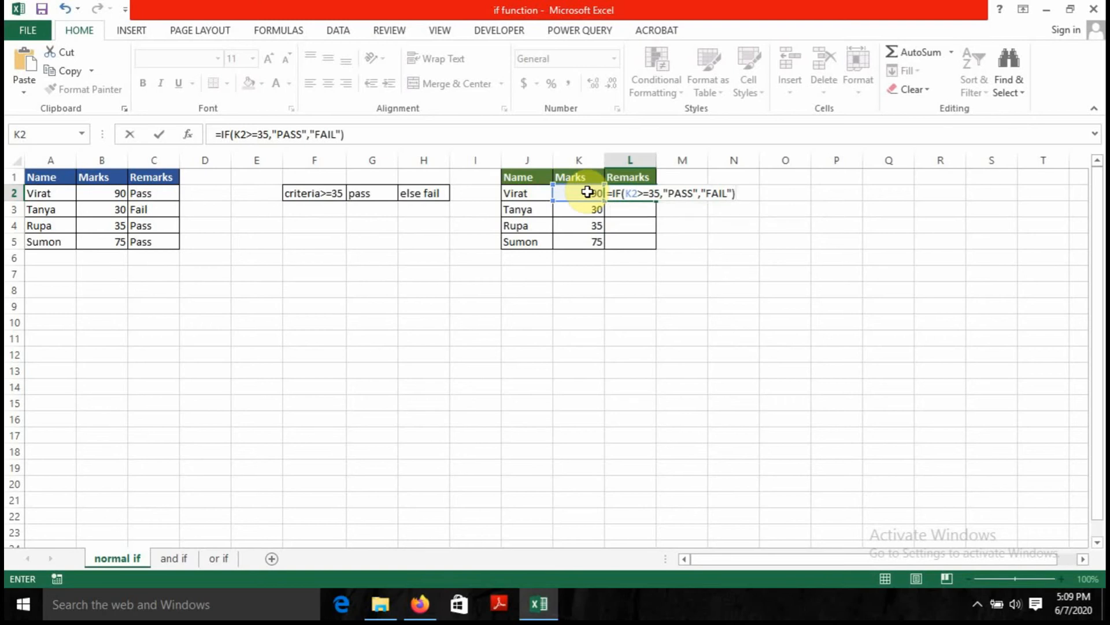
{"action": "key", "text": "Return"}
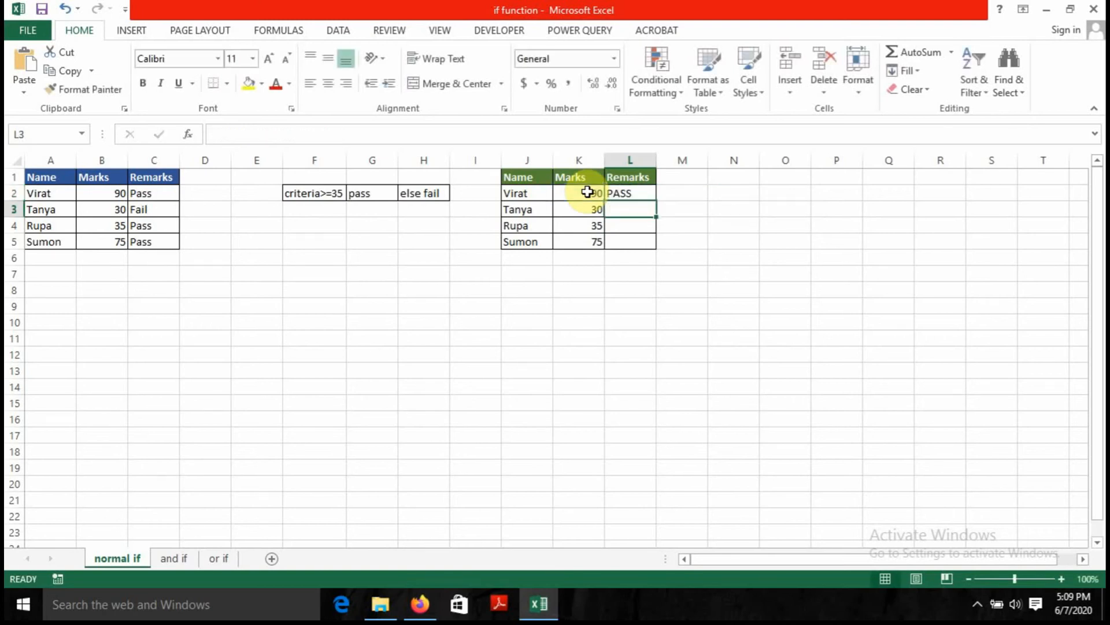
- Copy the IF formula from L2 down through L5 to complete the green table's Remarks column
{"action": "left_click", "coordinate": [627, 193]}
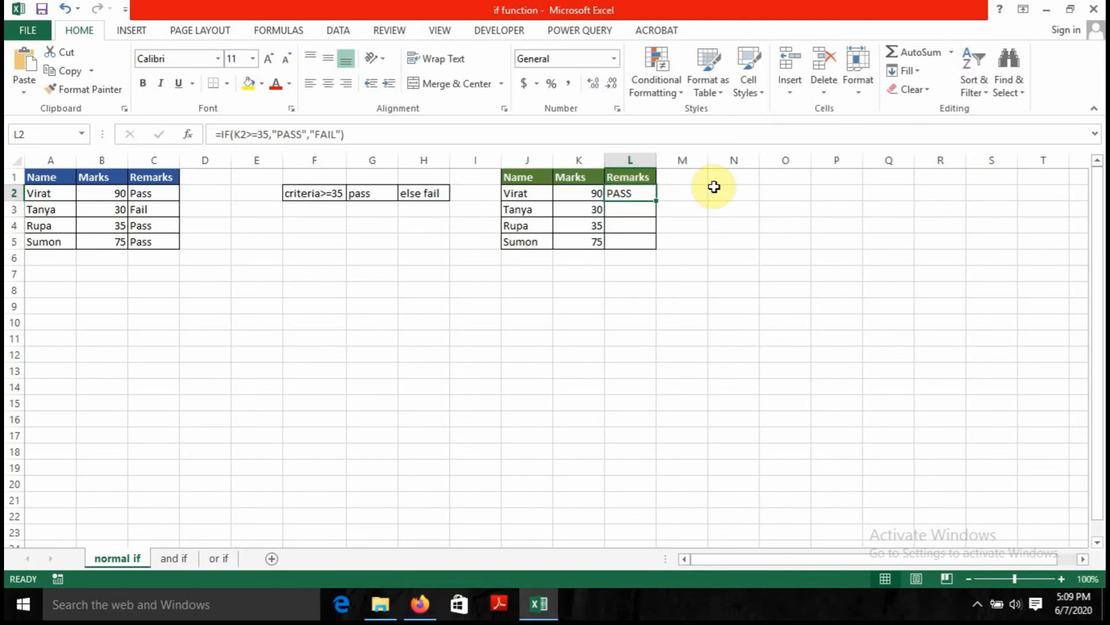
{"action": "left_click", "coordinate": [588, 195]}
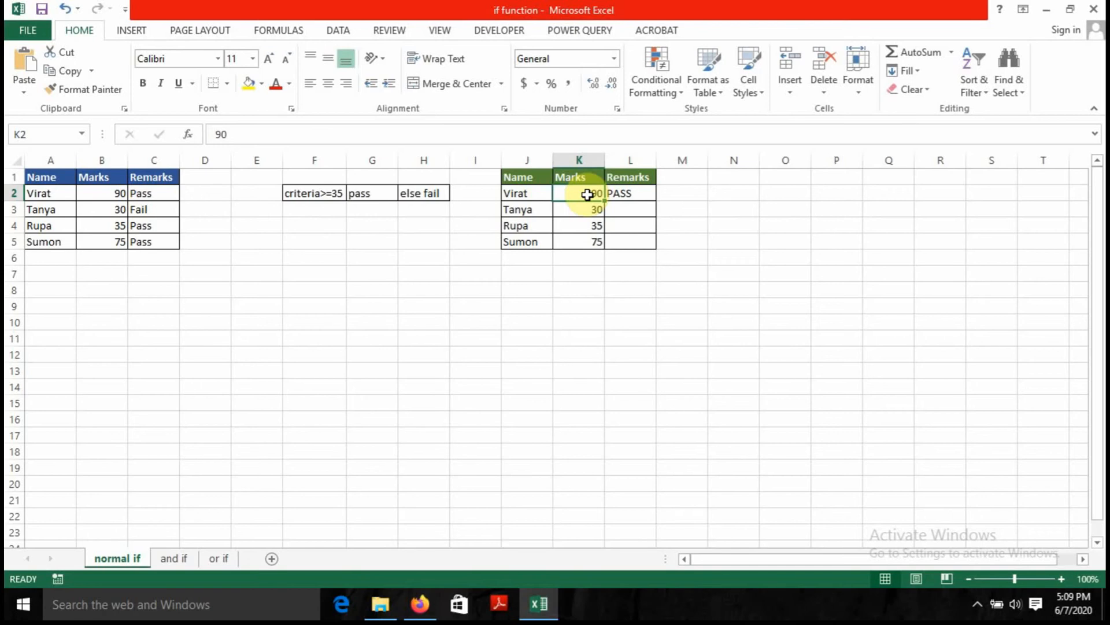
{"action": "left_click", "coordinate": [644, 195]}
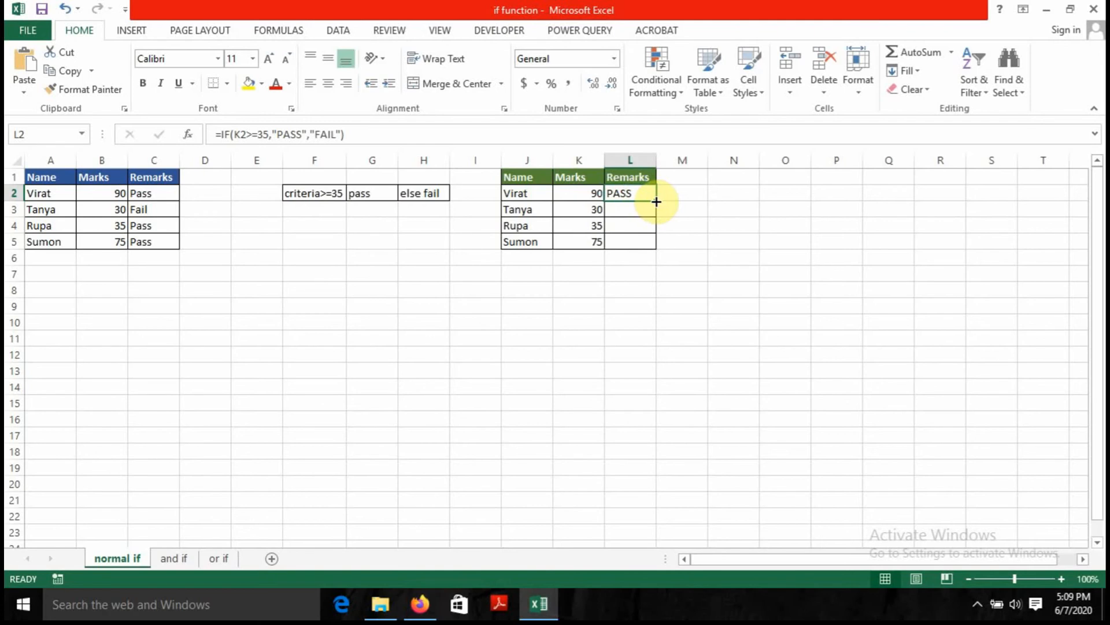
{"action": "left_click_drag", "start_coordinate": [657, 201], "coordinate": [659, 251]}
{"action": "left_click", "coordinate": [673, 233]}
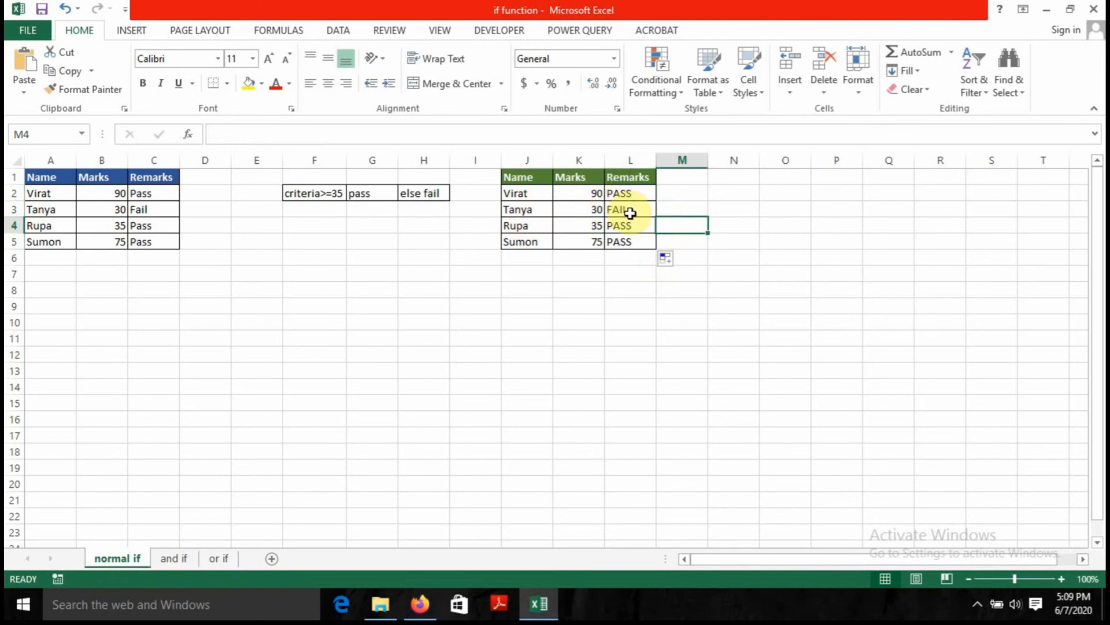
- Test the remarks formula by changing the marks in K5 to 25 and in K4 to 50
{"action": "left_click", "coordinate": [594, 212]}
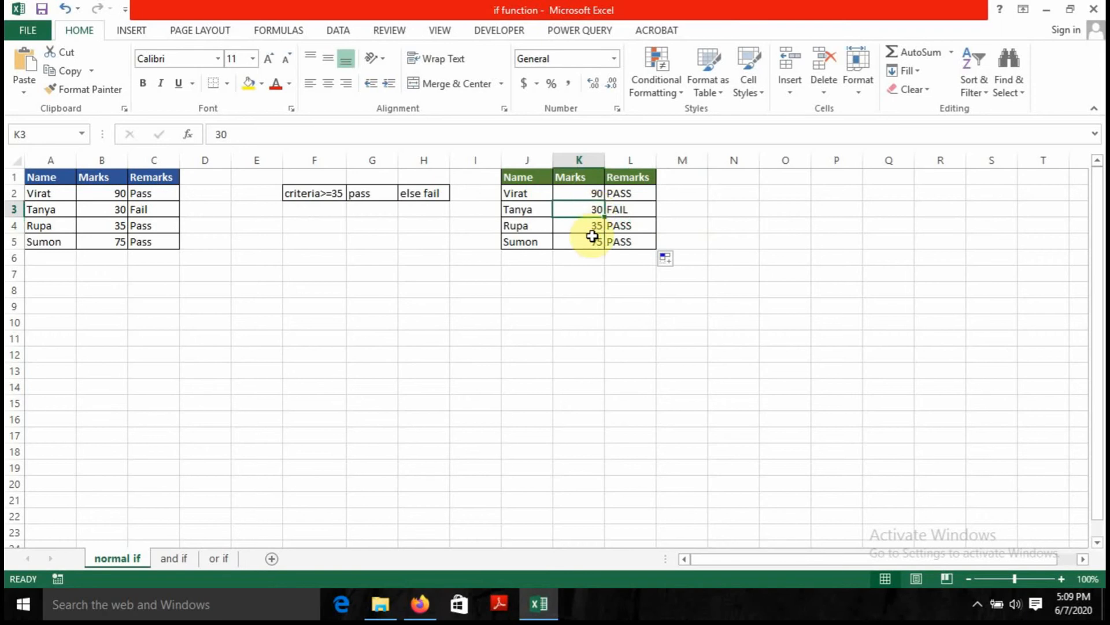
{"action": "left_click", "coordinate": [592, 226]}
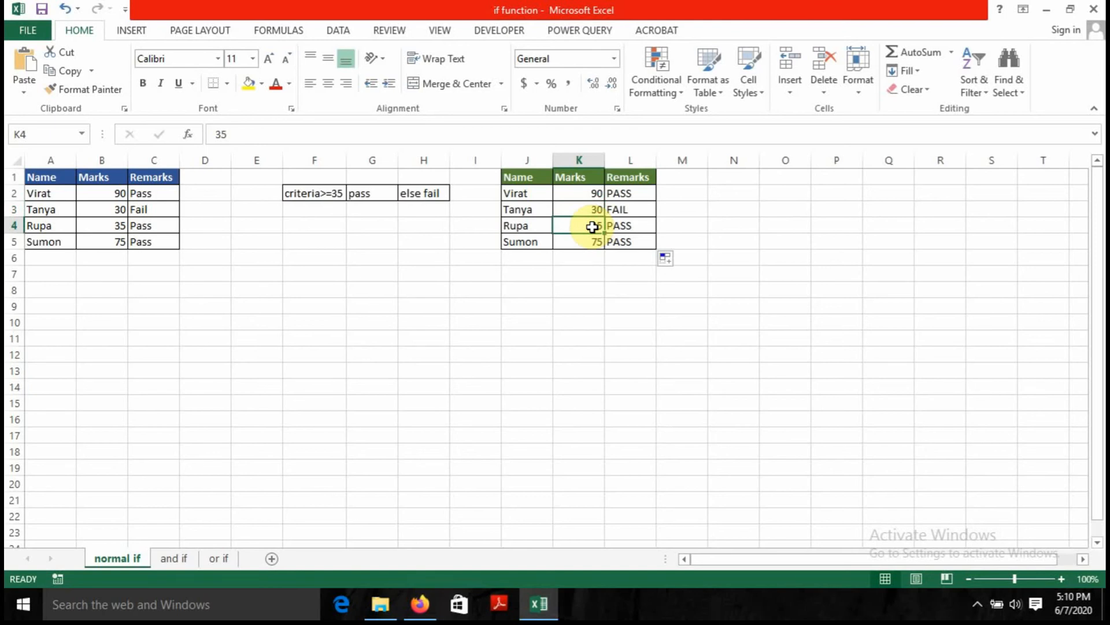
{"action": "left_click", "coordinate": [586, 241]}
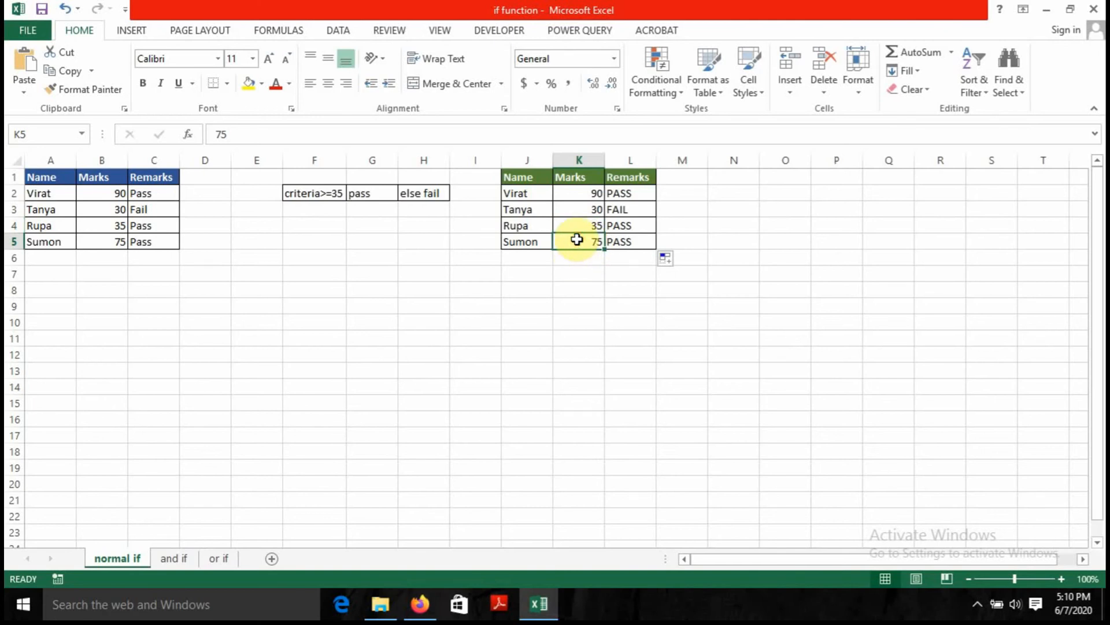
{"action": "type", "text": "25"}
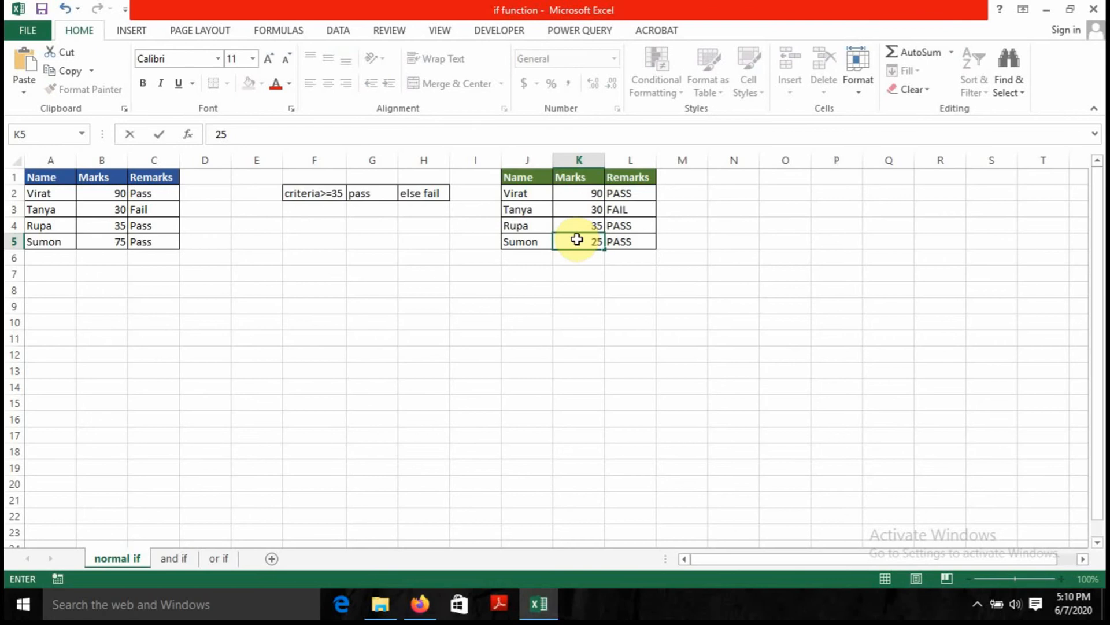
{"action": "key", "text": "Return"}
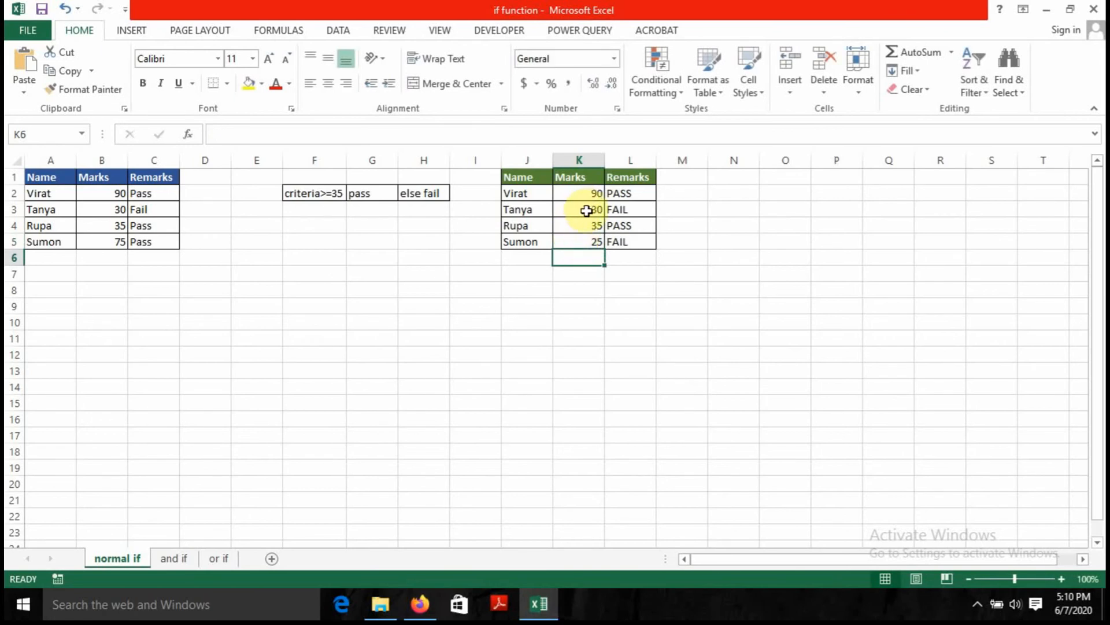
{"action": "left_click", "coordinate": [586, 228]}
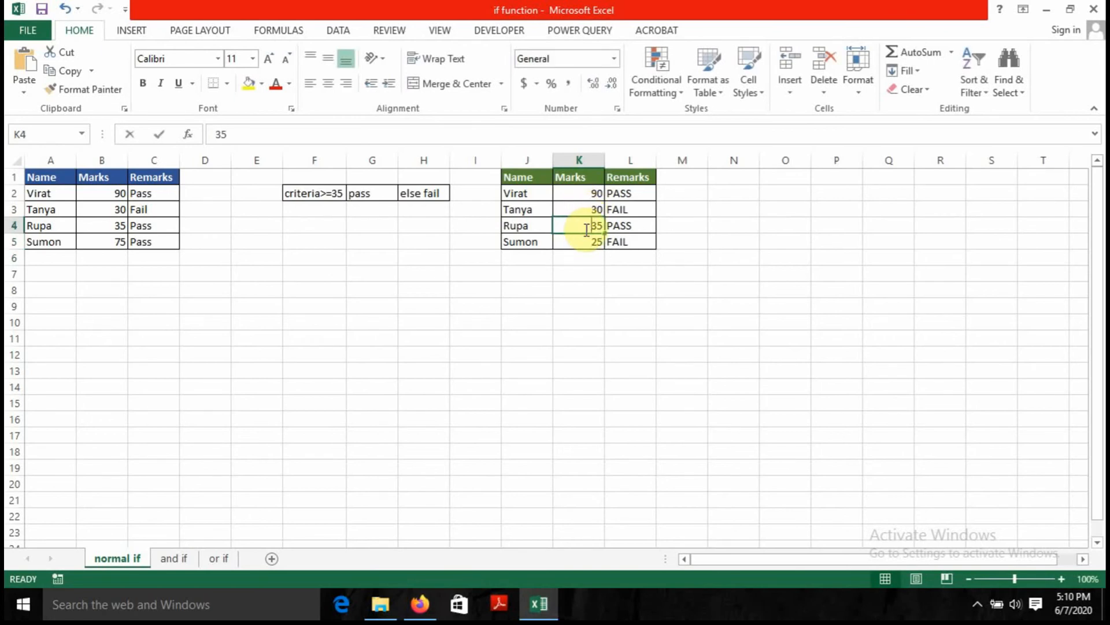
{"action": "type", "text": "50"}
{"action": "key", "text": "Return"}
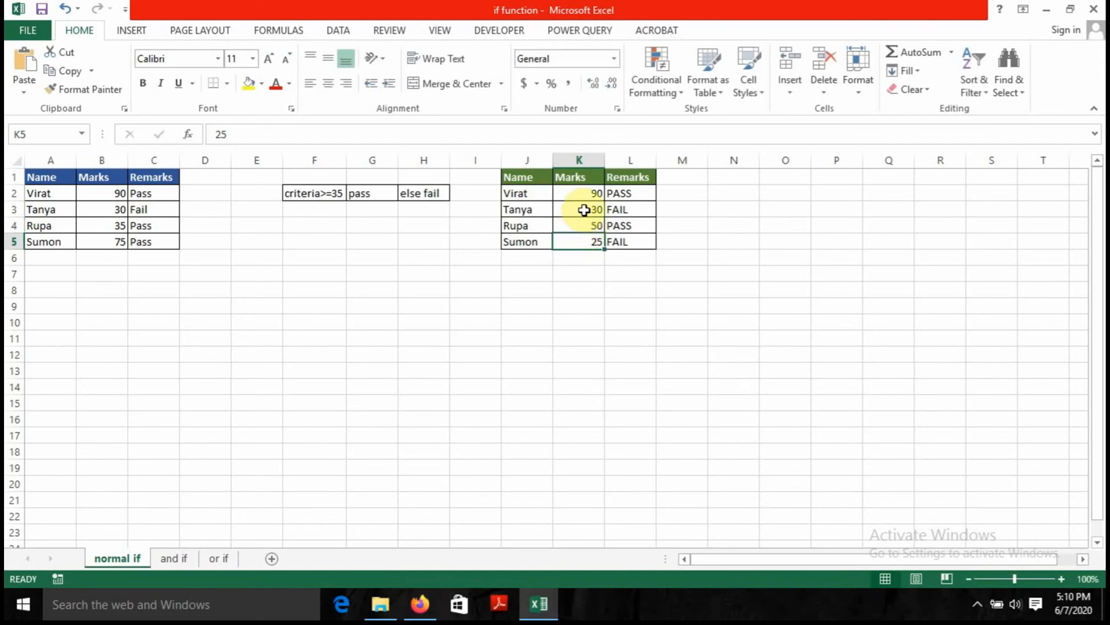
- Change the green table's marks in K3 to 69 and in K2 to 20
{"action": "left_click", "coordinate": [585, 208]}
{"action": "type", "text": "1"}
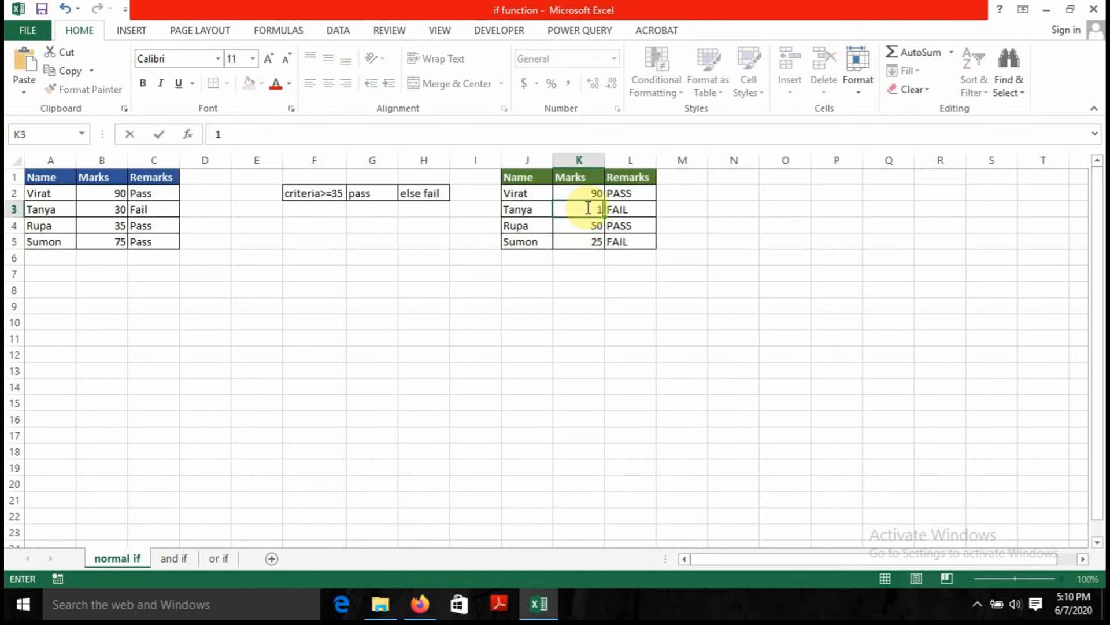
{"action": "key", "text": "BackSpace"}
{"action": "type", "text": "69"}
{"action": "key", "text": "Return"}
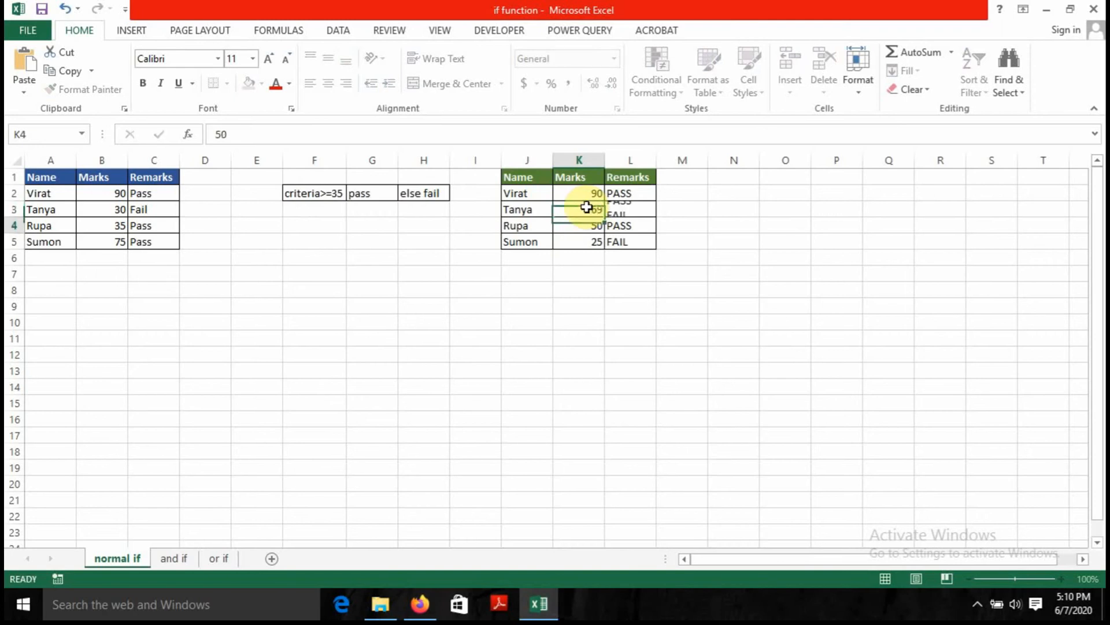
{"action": "key", "text": "Up"}
{"action": "key", "text": "Up"}
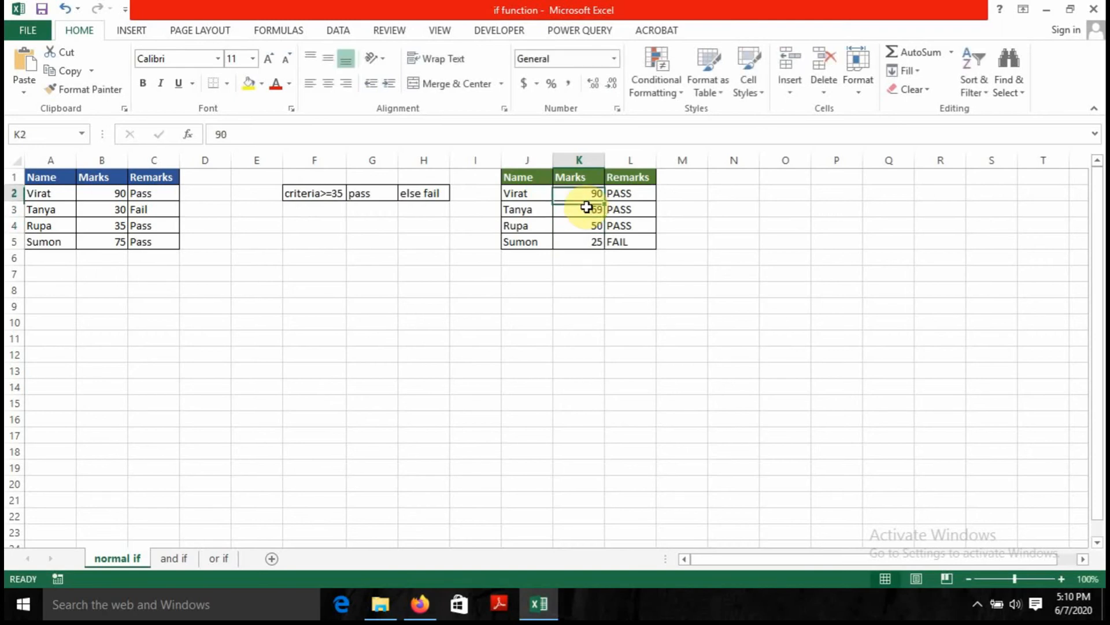
{"action": "type", "text": "20"}
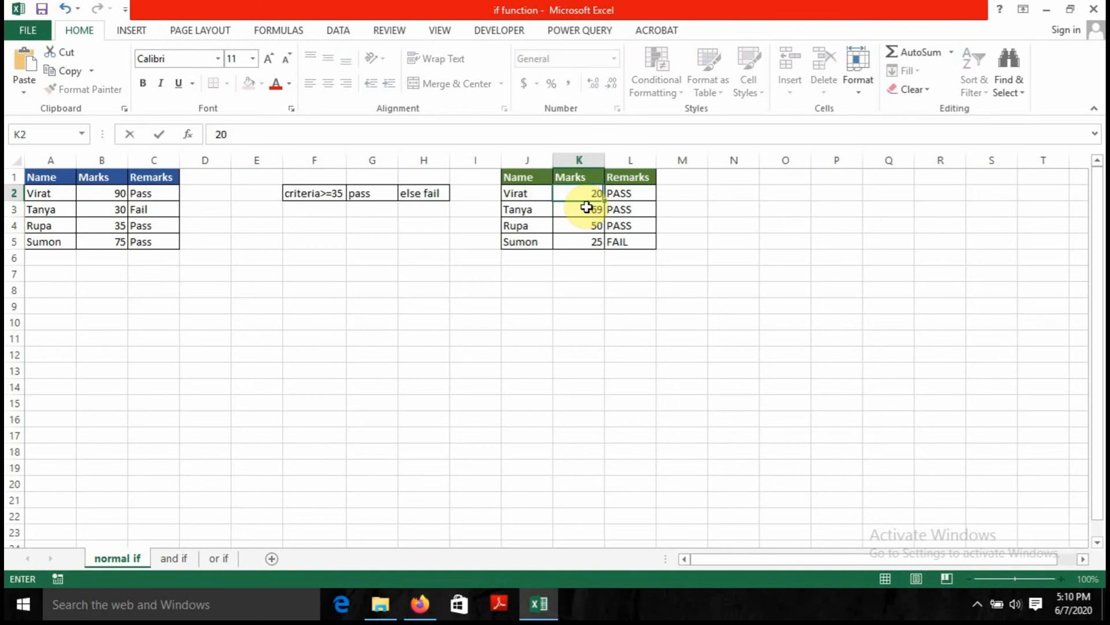
{"action": "key", "text": "Return"}
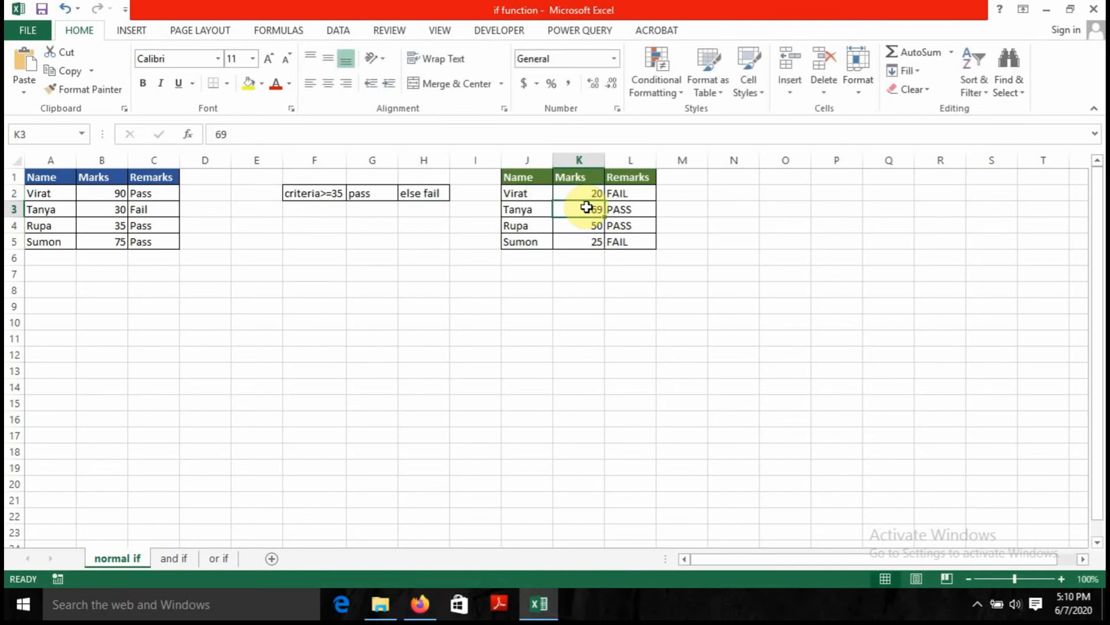
{"action": "left_click", "coordinate": [593, 322]}
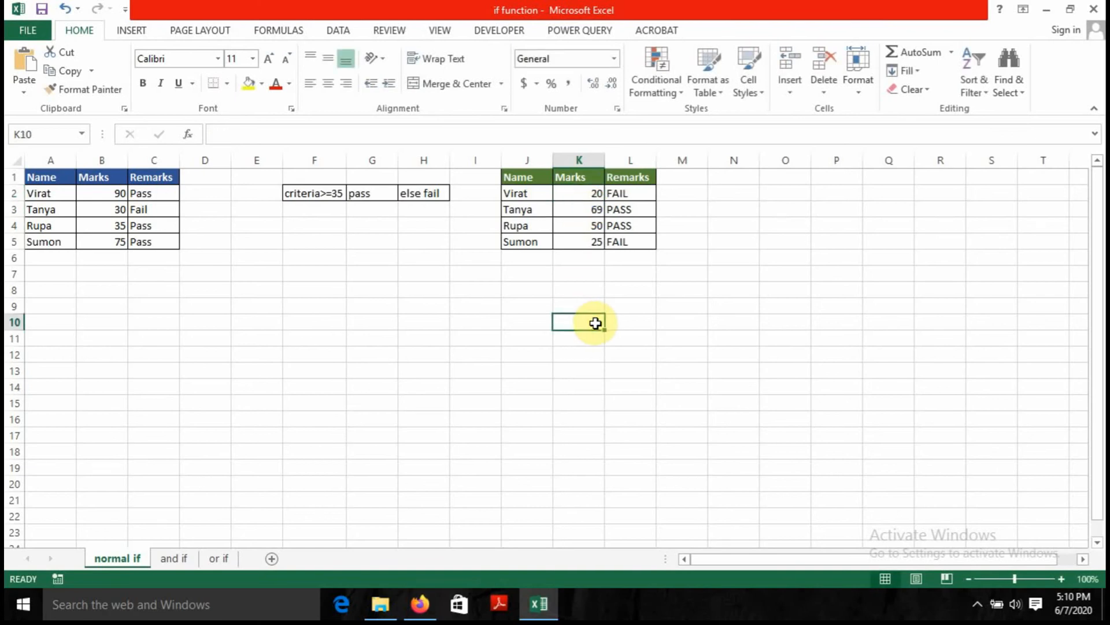
{"action": "left_click", "coordinate": [582, 288]}
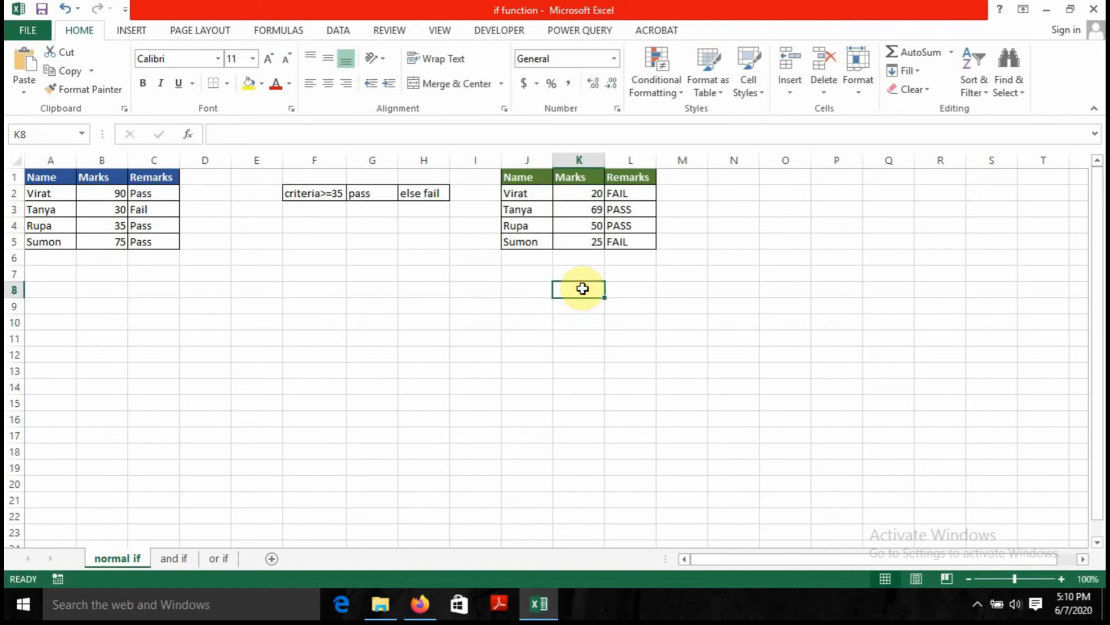
{"action": "type", "text": "=if"}
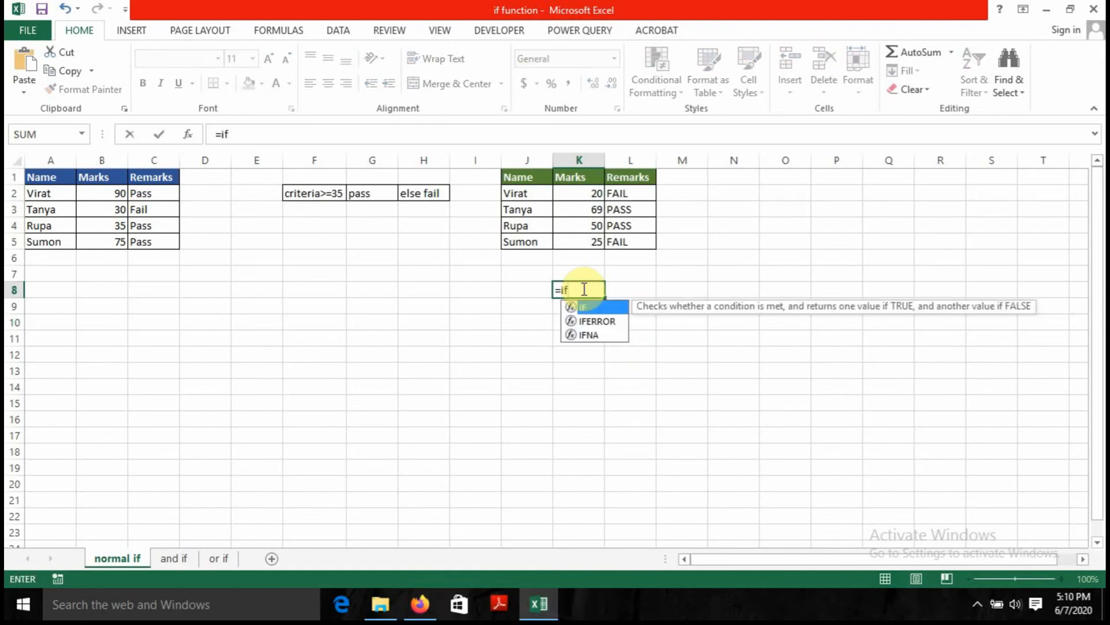
{"action": "key", "text": "Tab"}
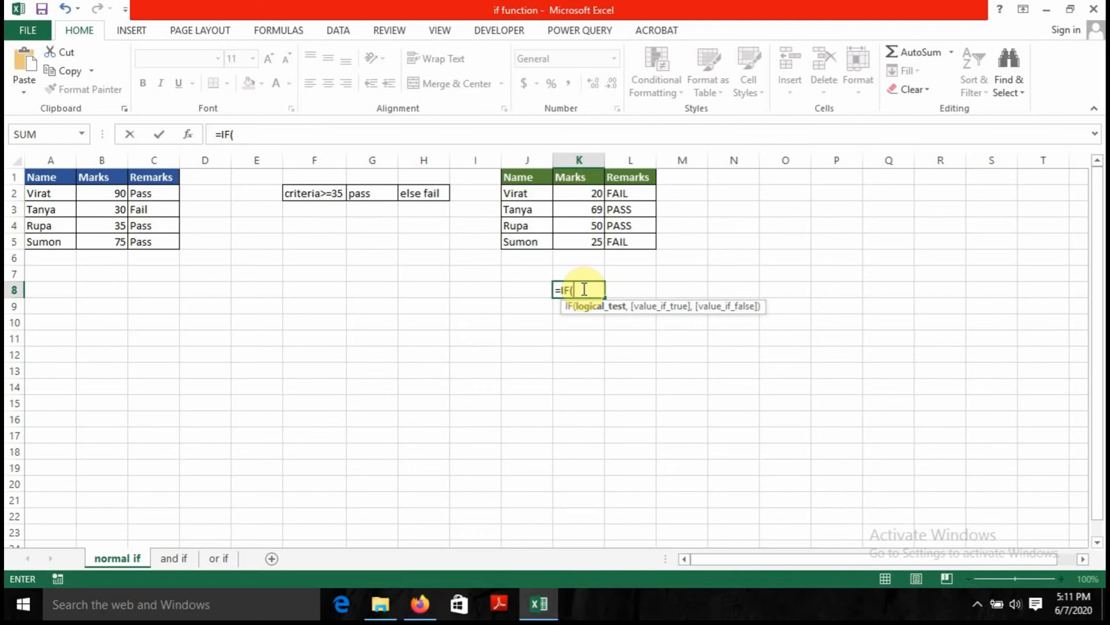
{"action": "key", "text": "Escape"}
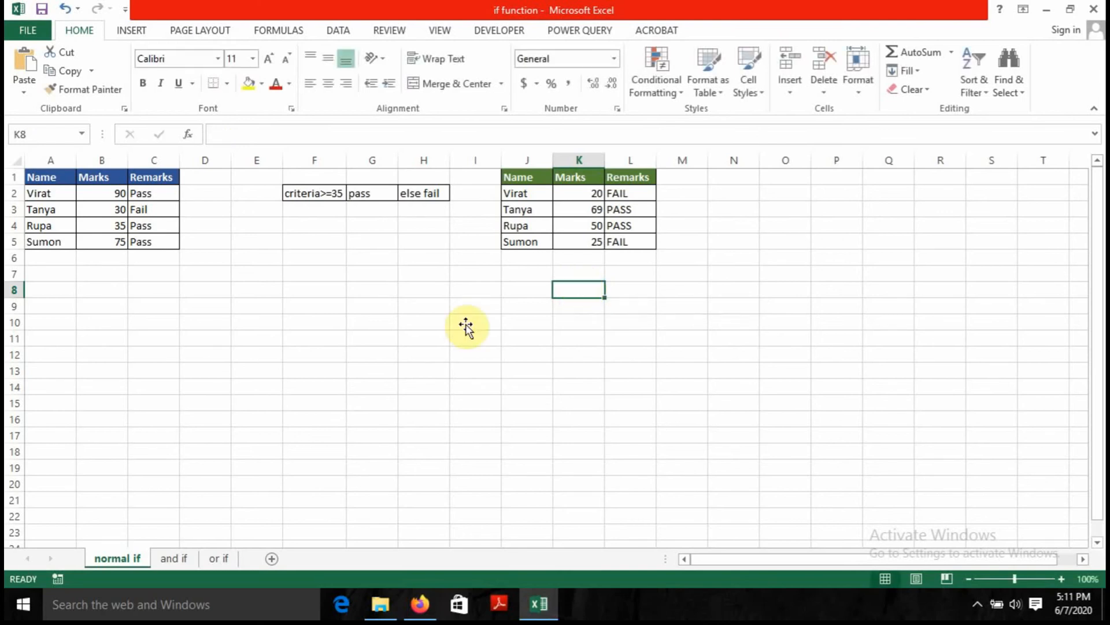
- Open the "and if" sheet and select M2, the green table's first Remarks cell
{"action": "left_click", "coordinate": [168, 560]}
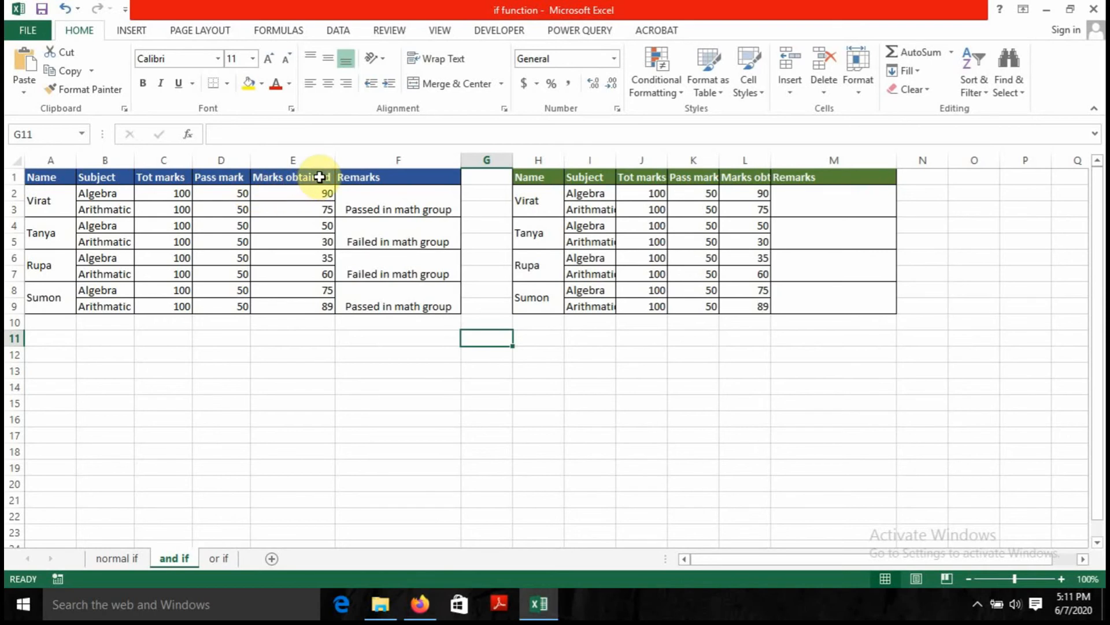
{"action": "left_click", "coordinate": [370, 208]}
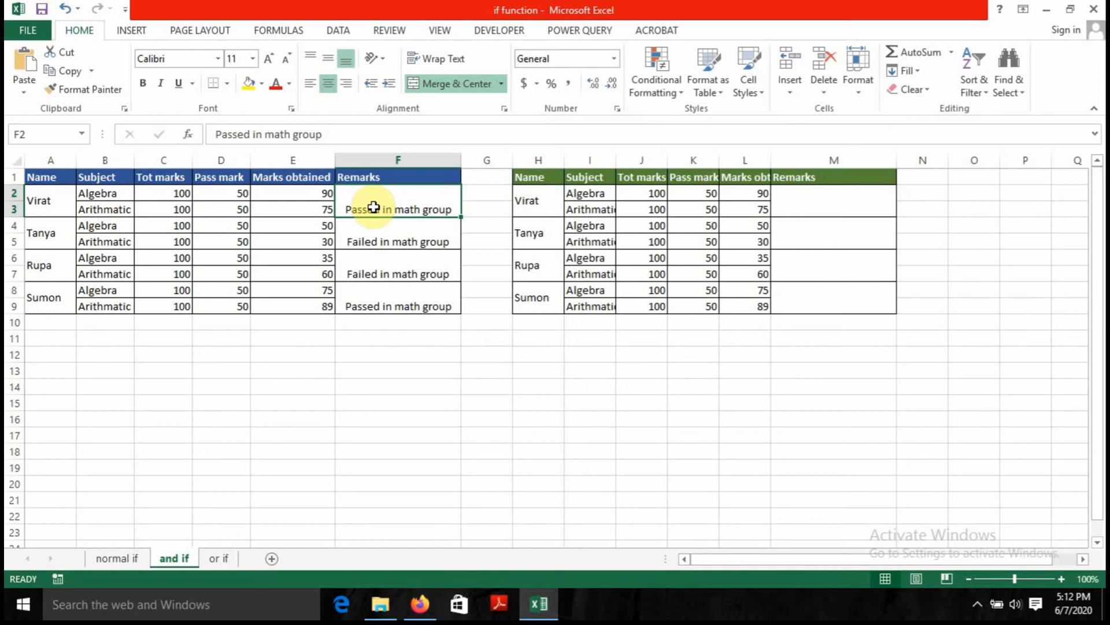
{"action": "left_click", "coordinate": [801, 208]}
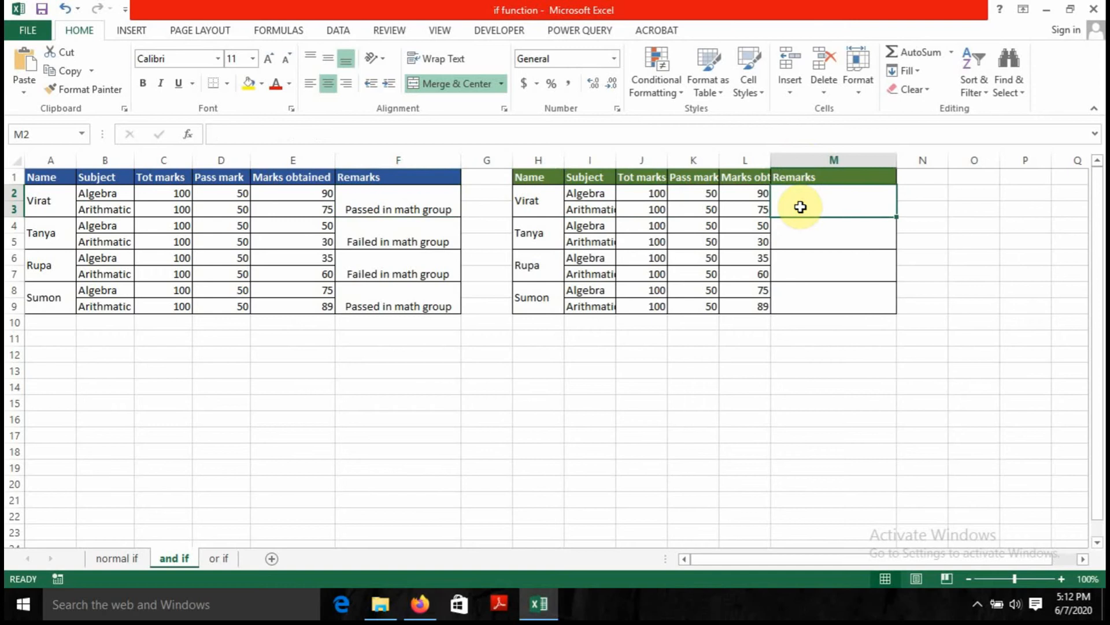
{"action": "type", "text": "="}
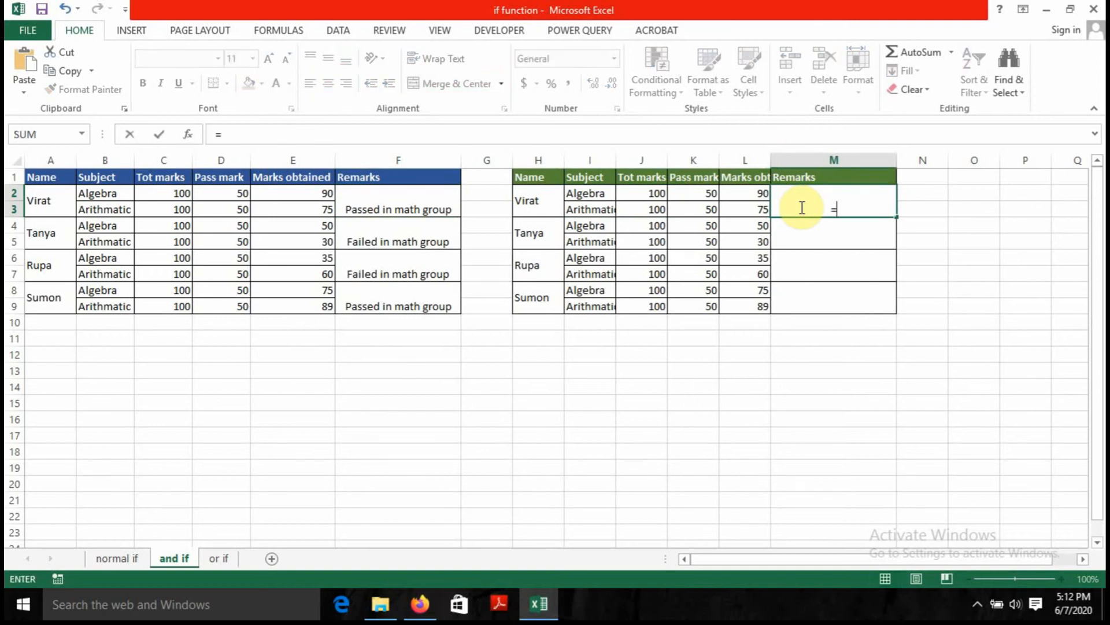
{"action": "type", "text": "if"}
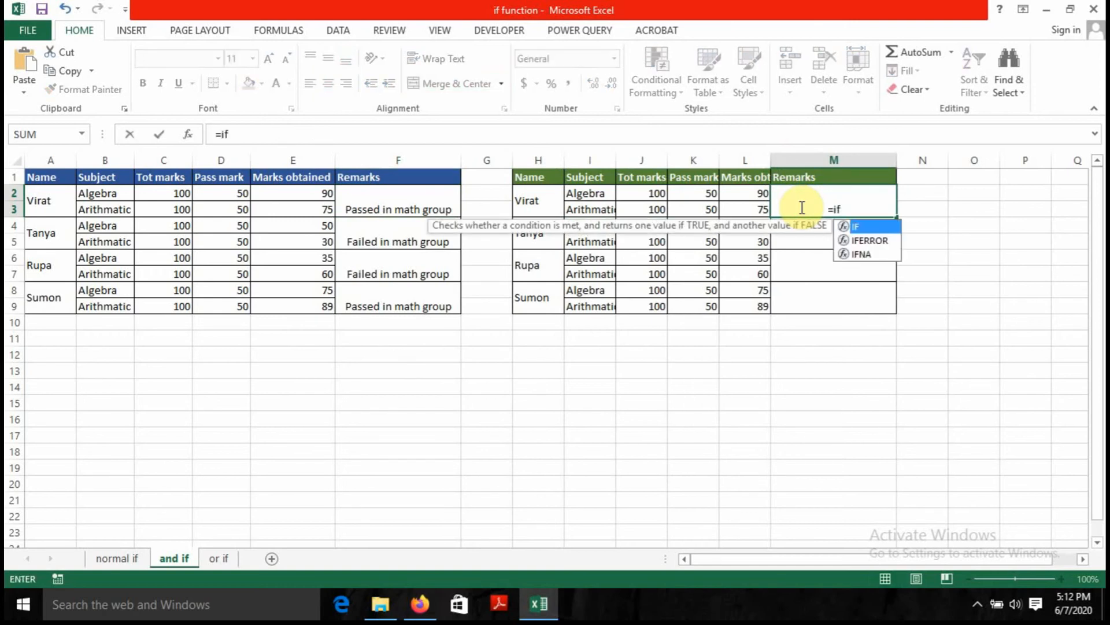
{"action": "type", "text": "("}
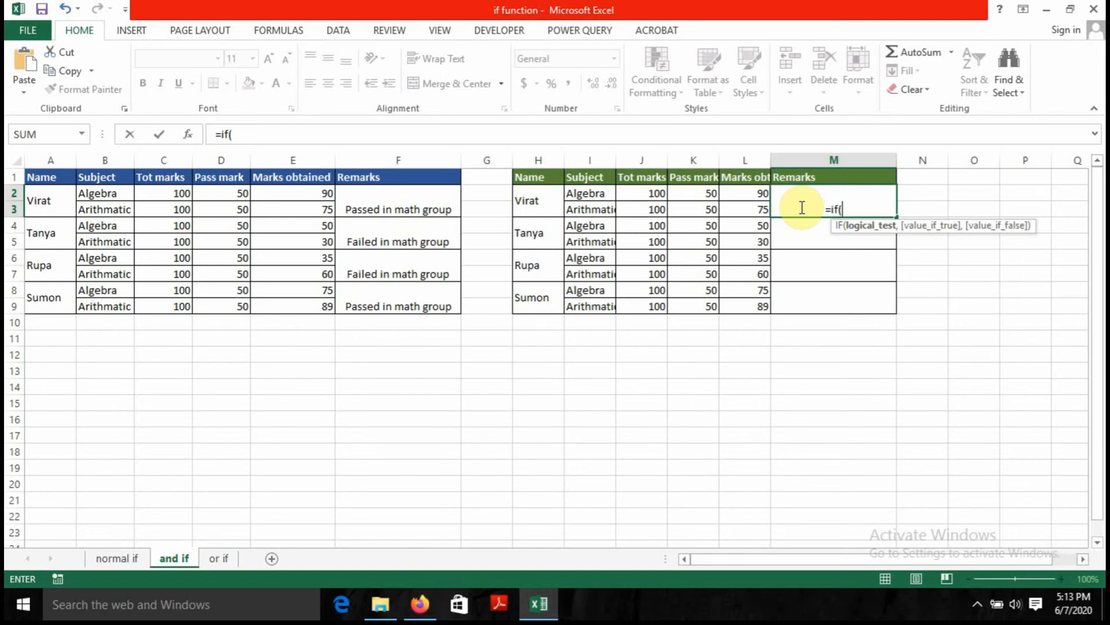
{"action": "type", "text": "and"}
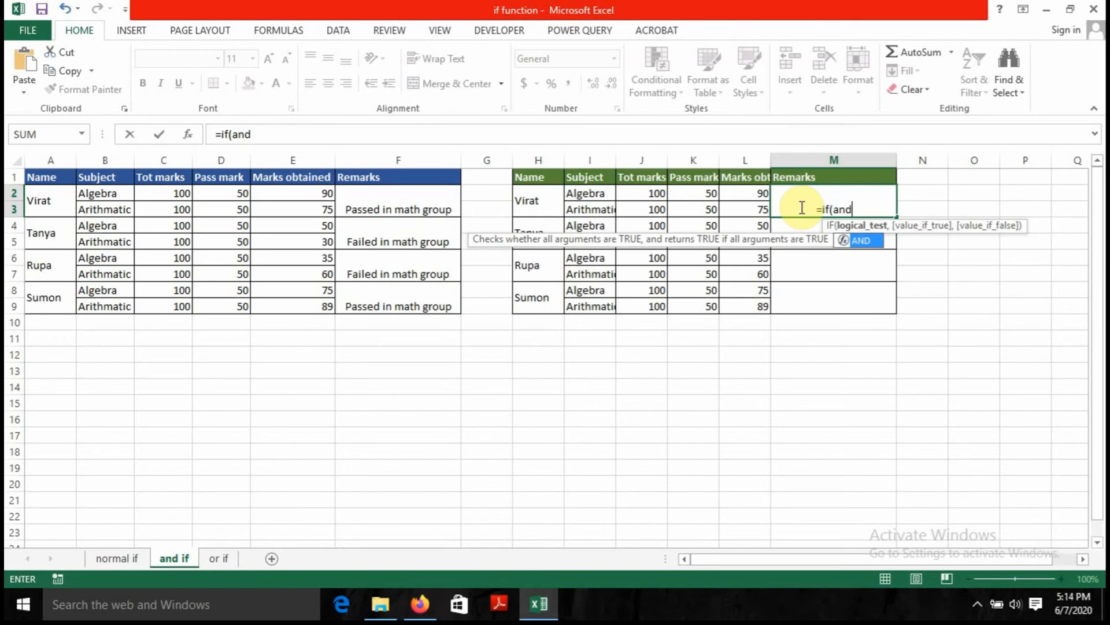
{"action": "type", "text": "("}
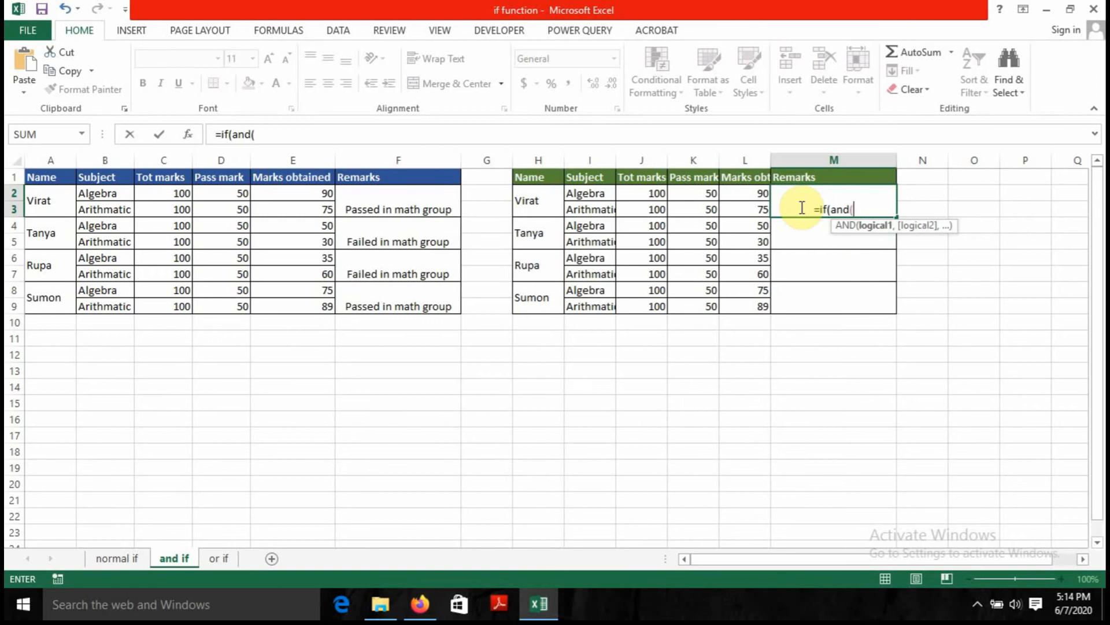
{"action": "left_click", "coordinate": [800, 207]}
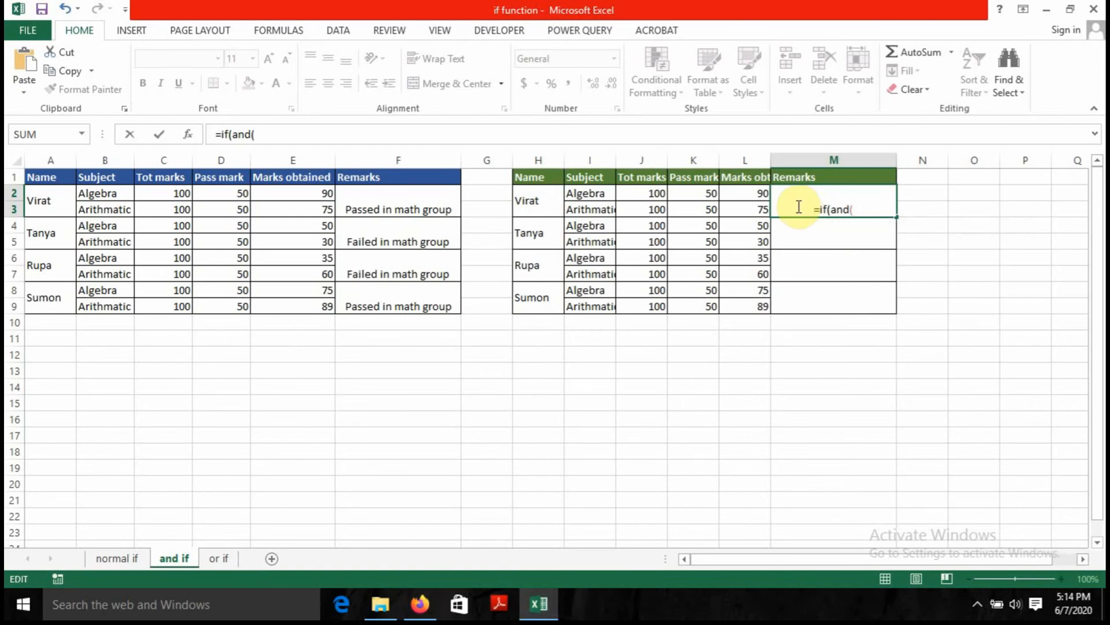
{"action": "left_click", "coordinate": [744, 194]}
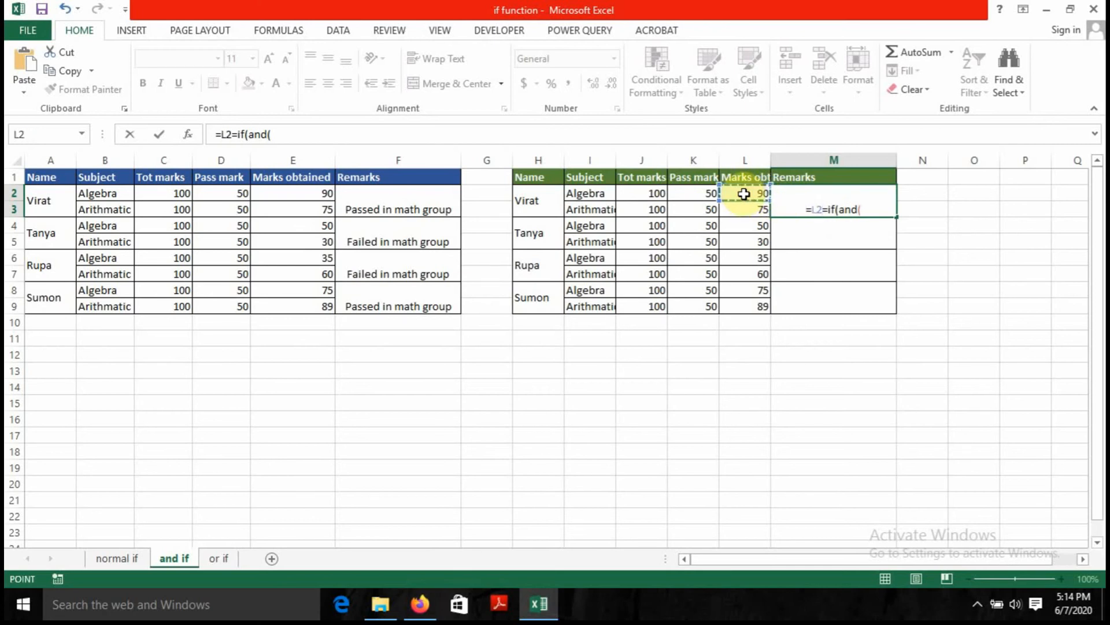
{"action": "key", "text": "Escape"}
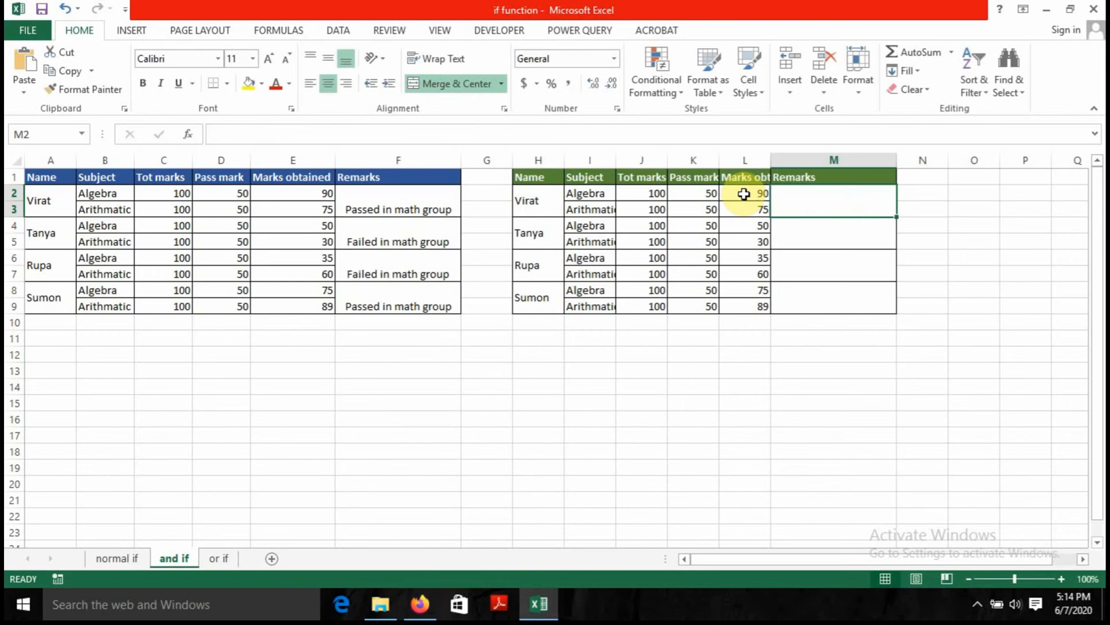
- Begin an IF formula in M2 with the logical test AND(L2>=50,L3>=50)
{"action": "type", "text": "="}
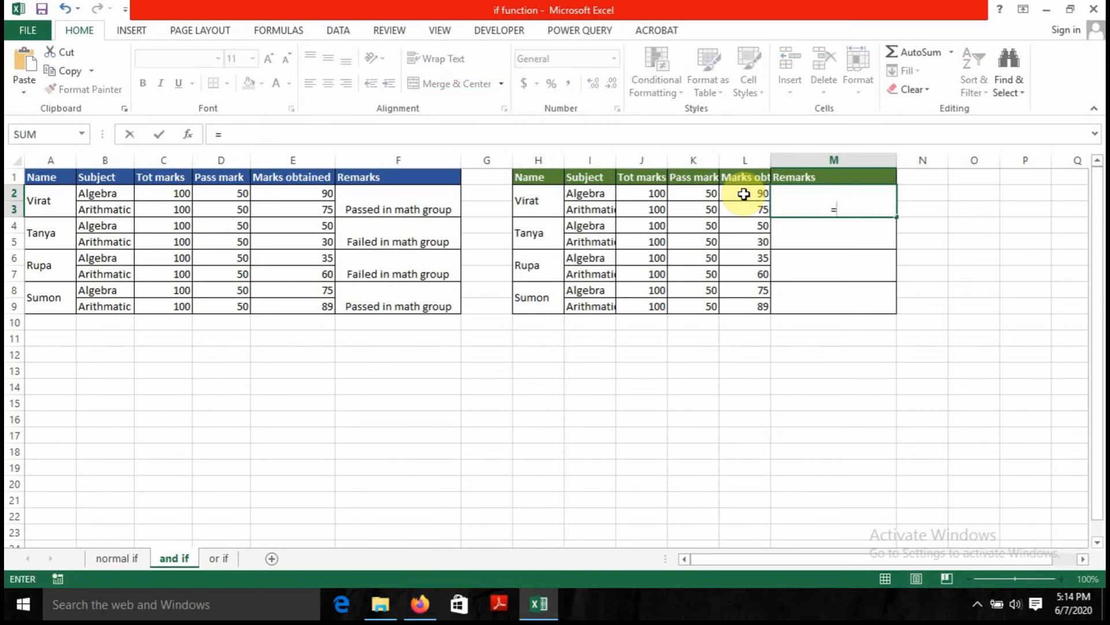
{"action": "type", "text": "if"}
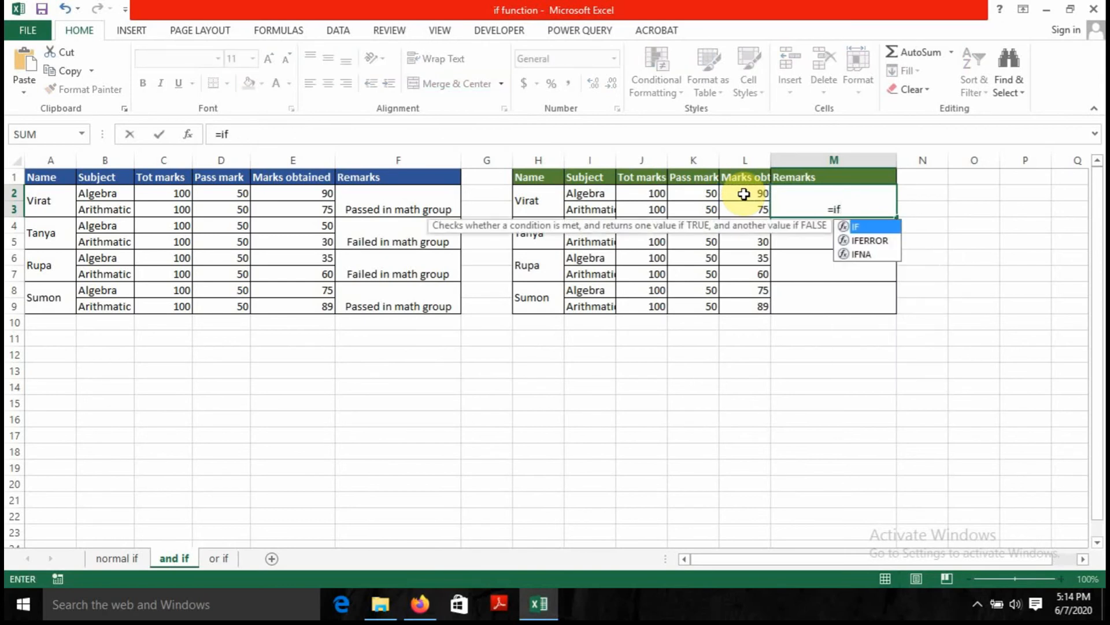
{"action": "type", "text": "(and"}
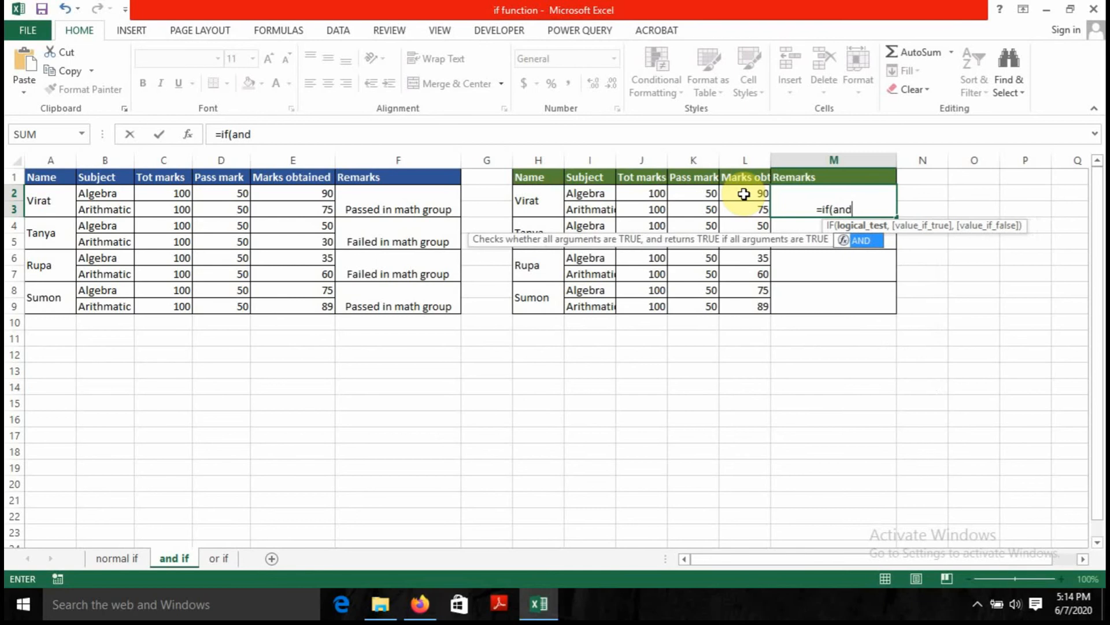
{"action": "type", "text": "("}
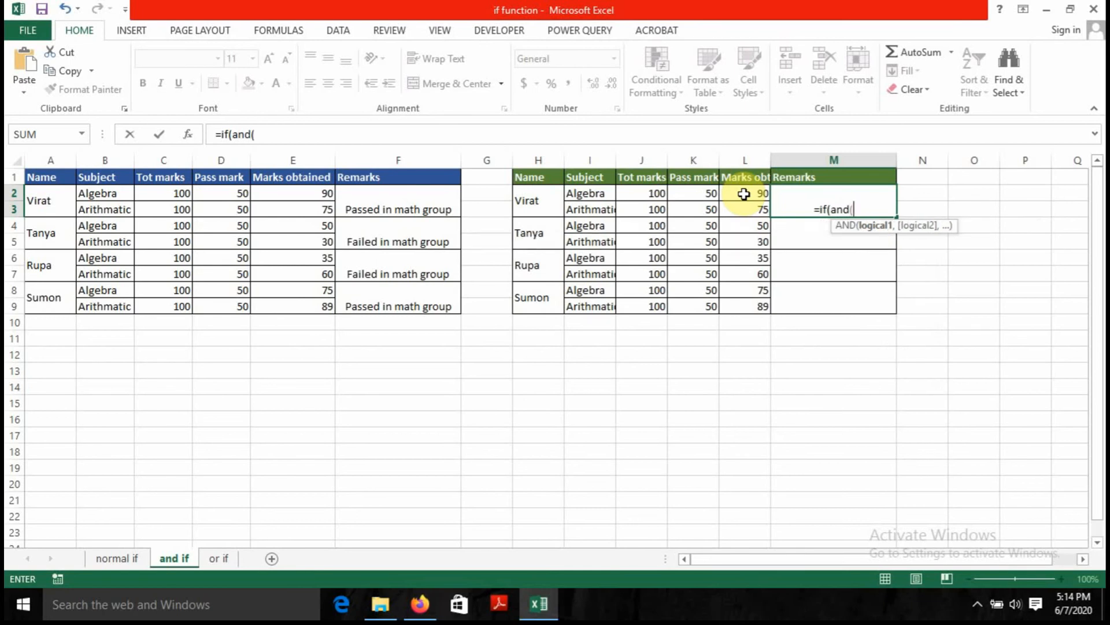
{"action": "left_click", "coordinate": [754, 193]}
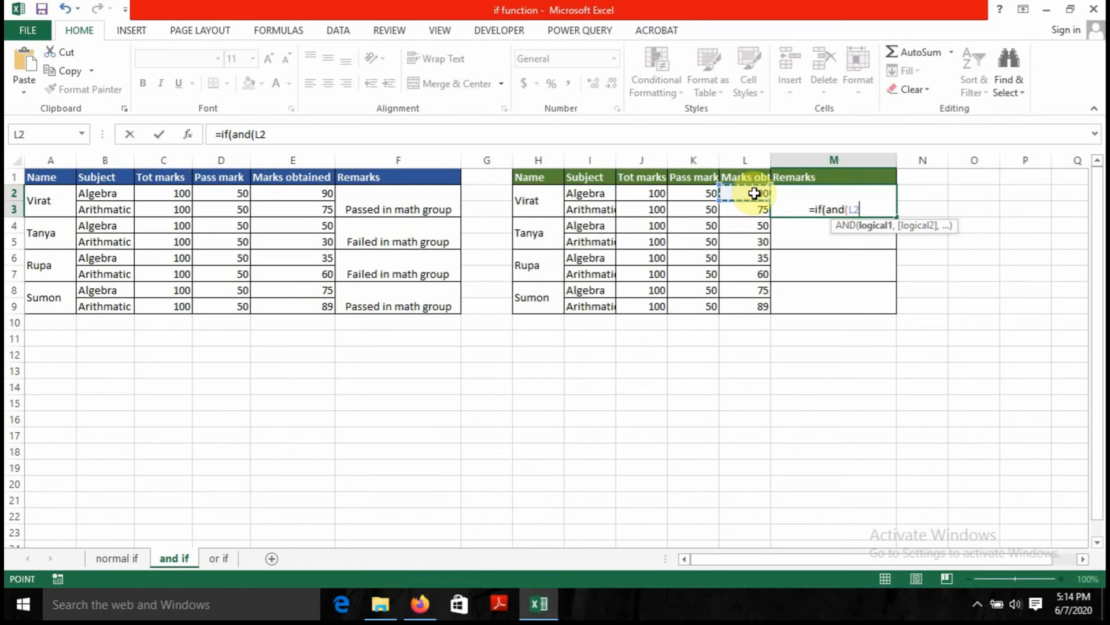
{"action": "type", "text": ">"}
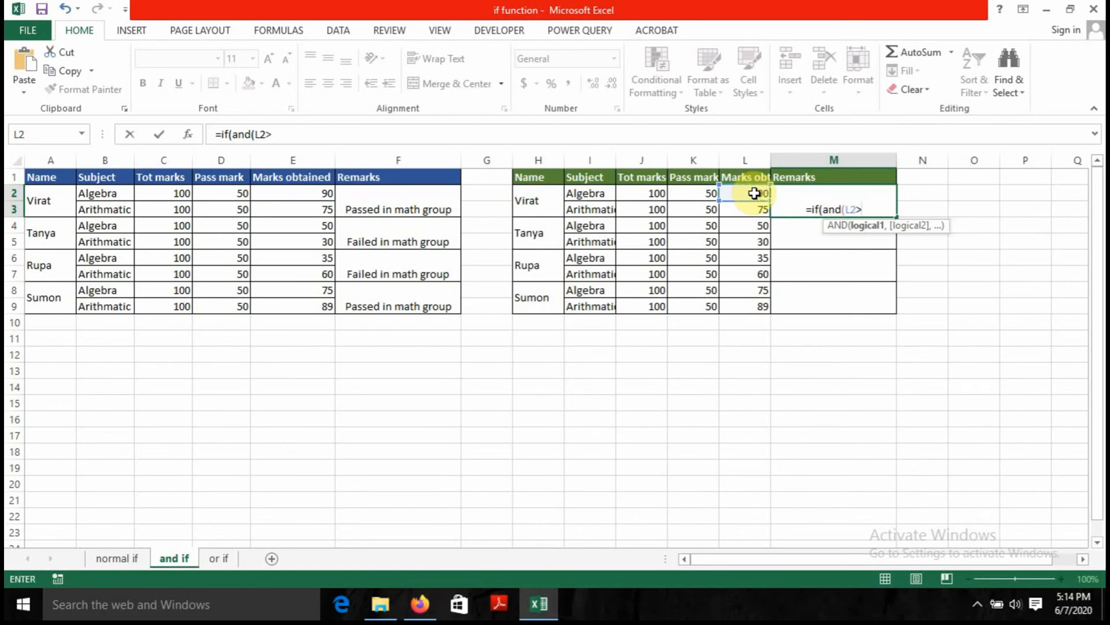
{"action": "type", "text": "="}
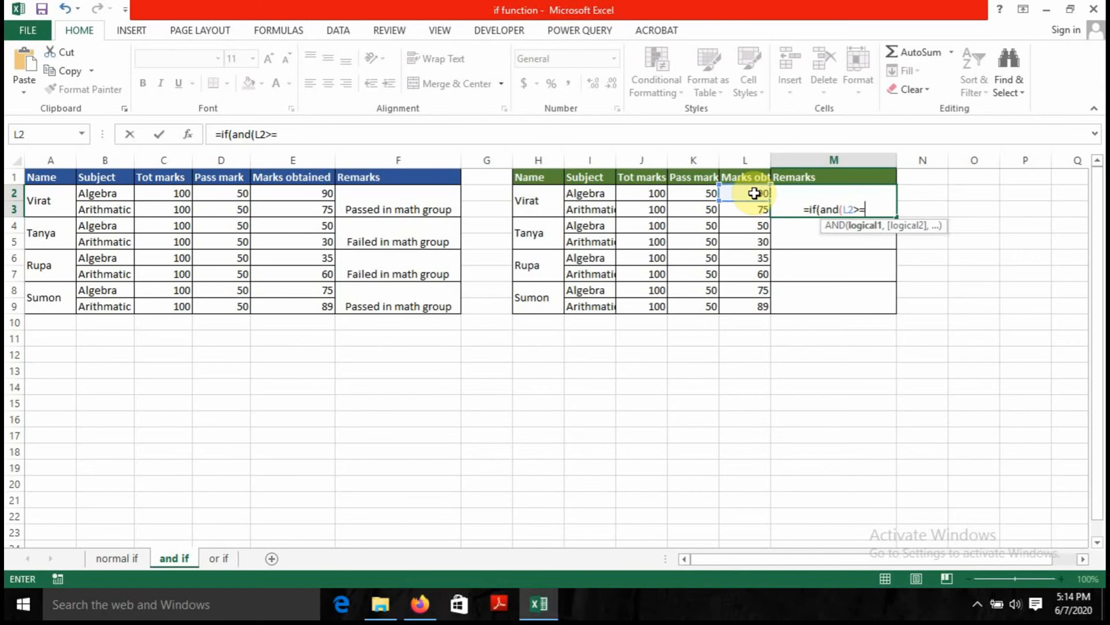
{"action": "type", "text": "50"}
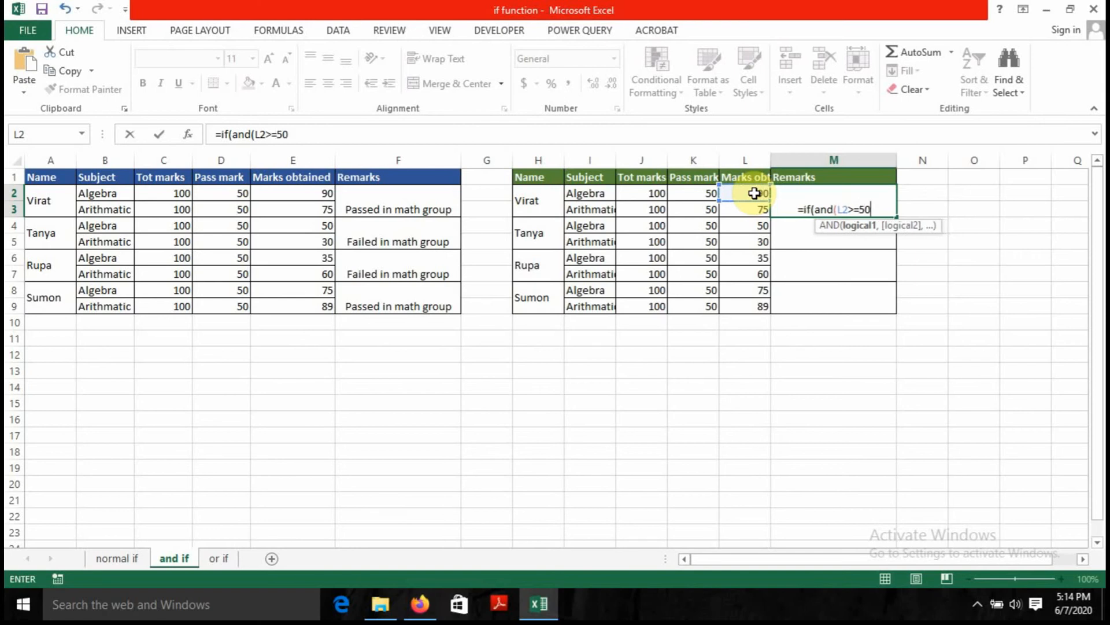
{"action": "type", "text": ","}
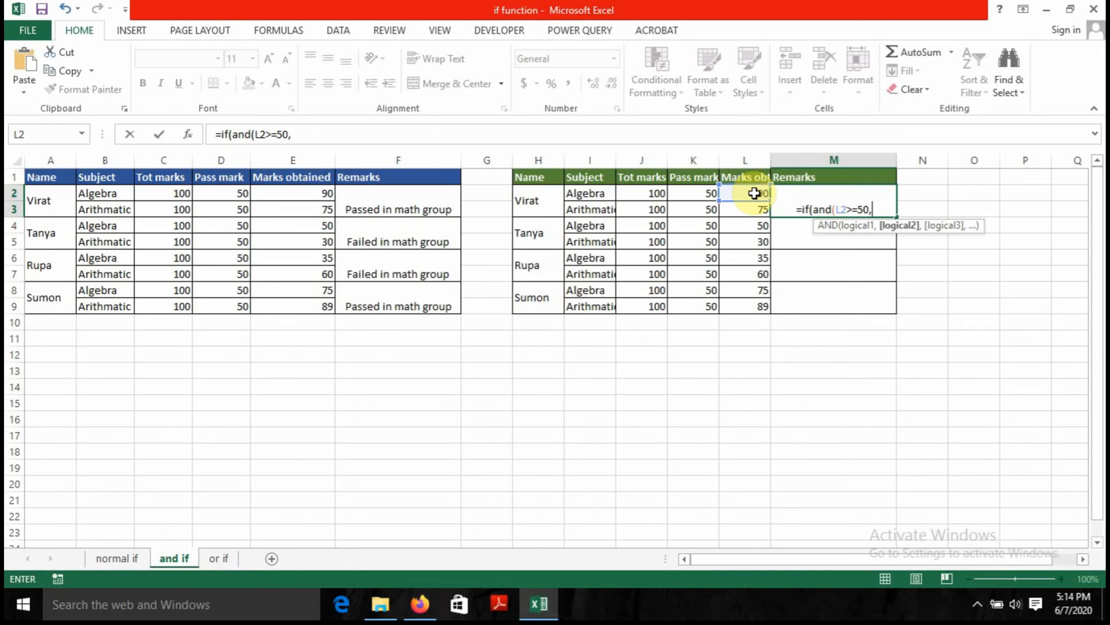
{"action": "left_click", "coordinate": [752, 212]}
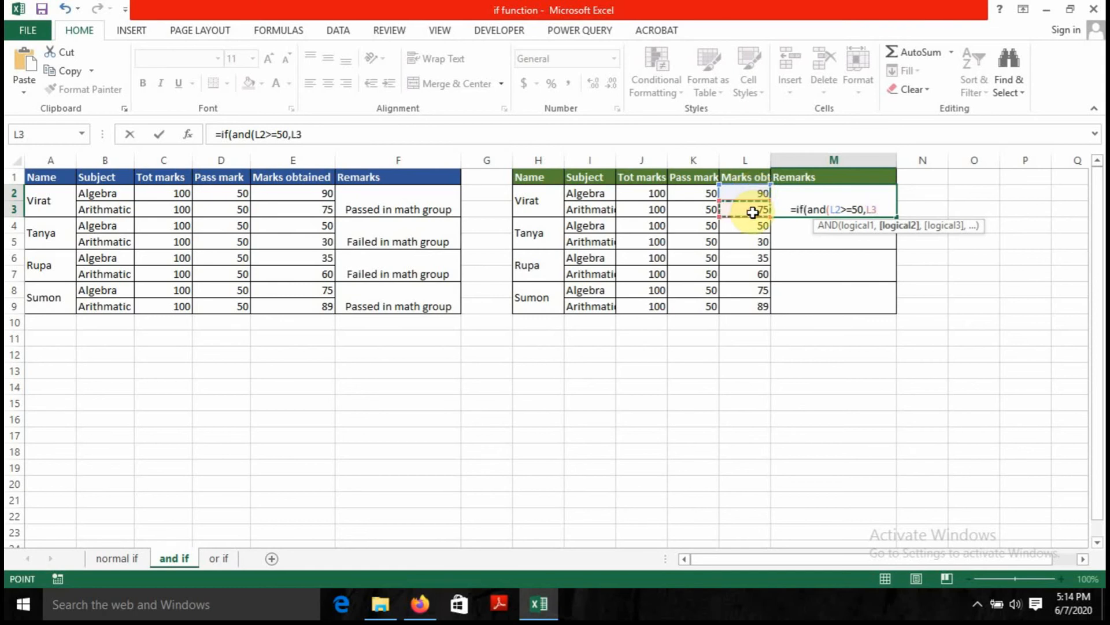
{"action": "type", "text": ">="}
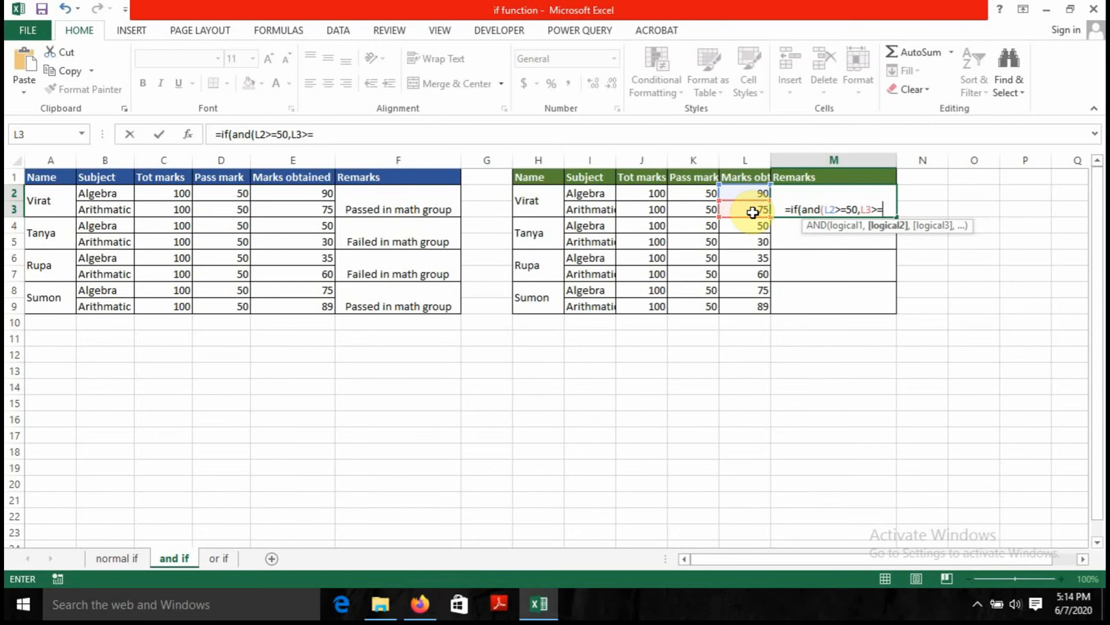
{"action": "type", "text": "50"}
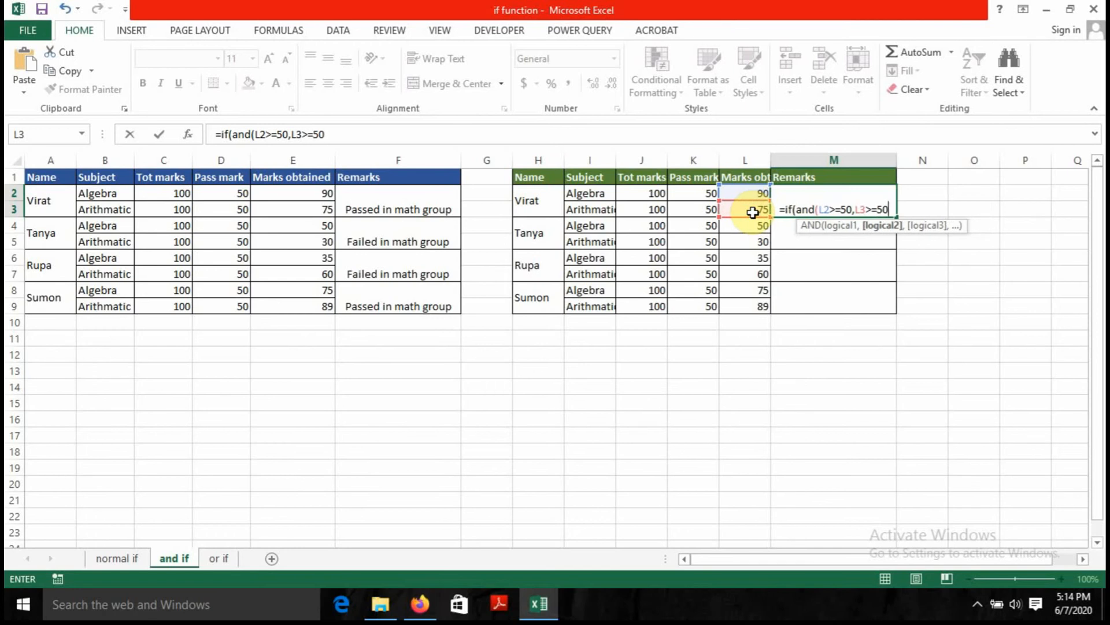
{"action": "type", "text": ")"}
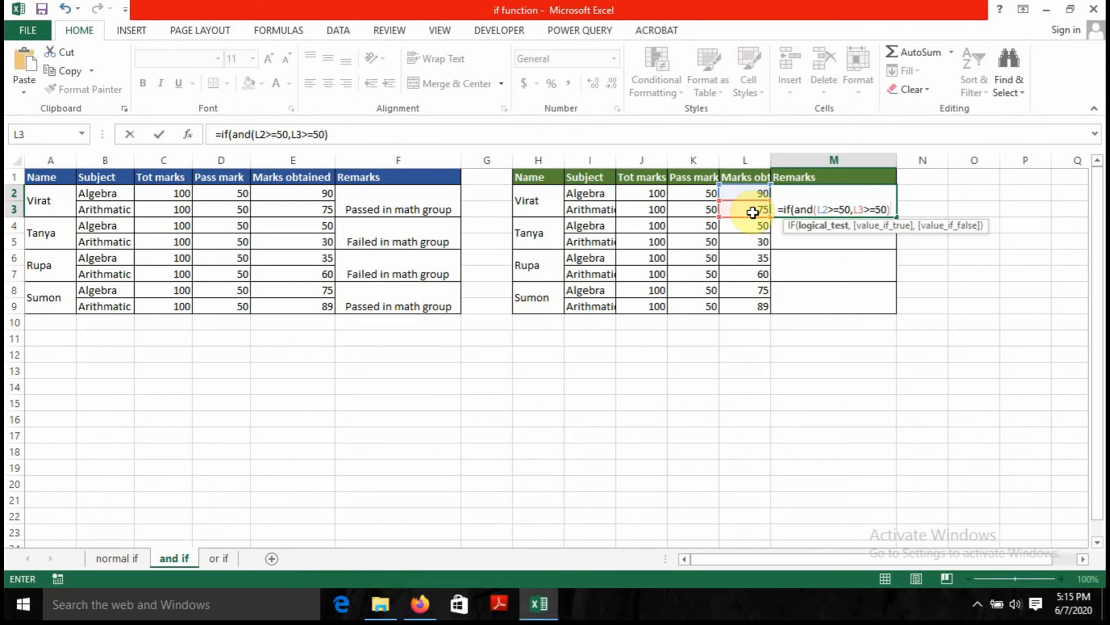
- Add "Passed in math group" as the value-if-true text of the IF formula in M2
{"action": "type", "text": ","}
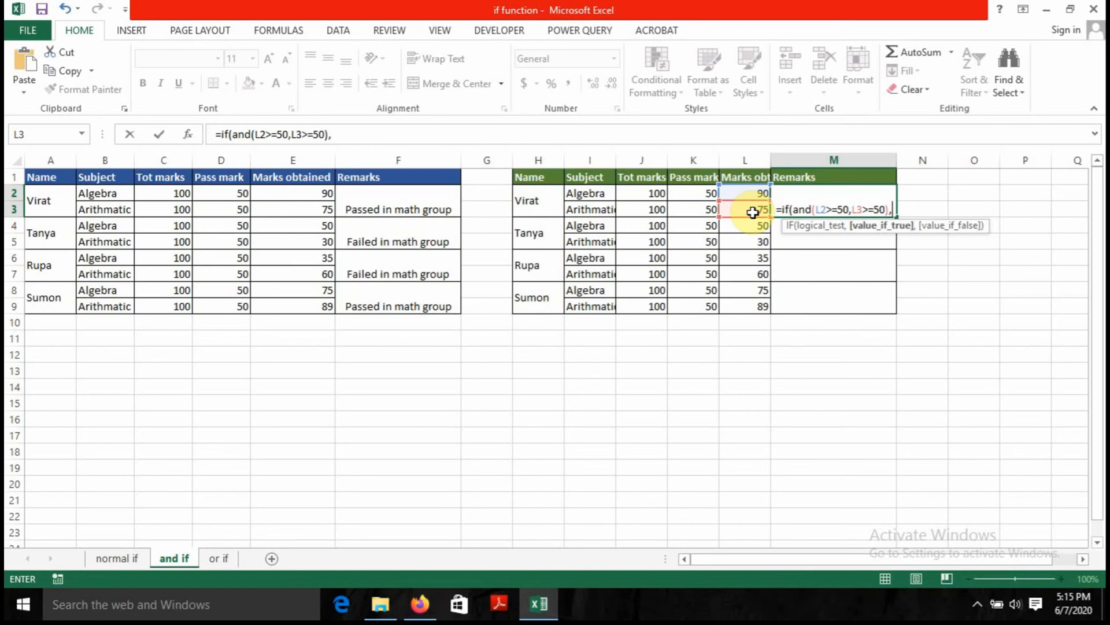
{"action": "type", "text": "\""}
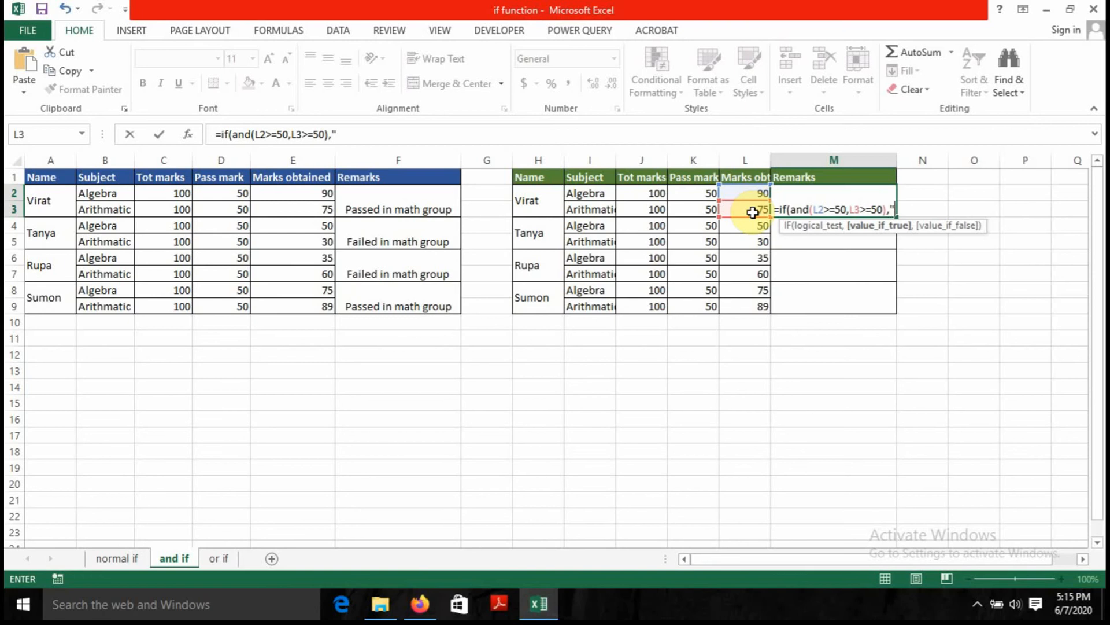
{"action": "type", "text": "Passed "}
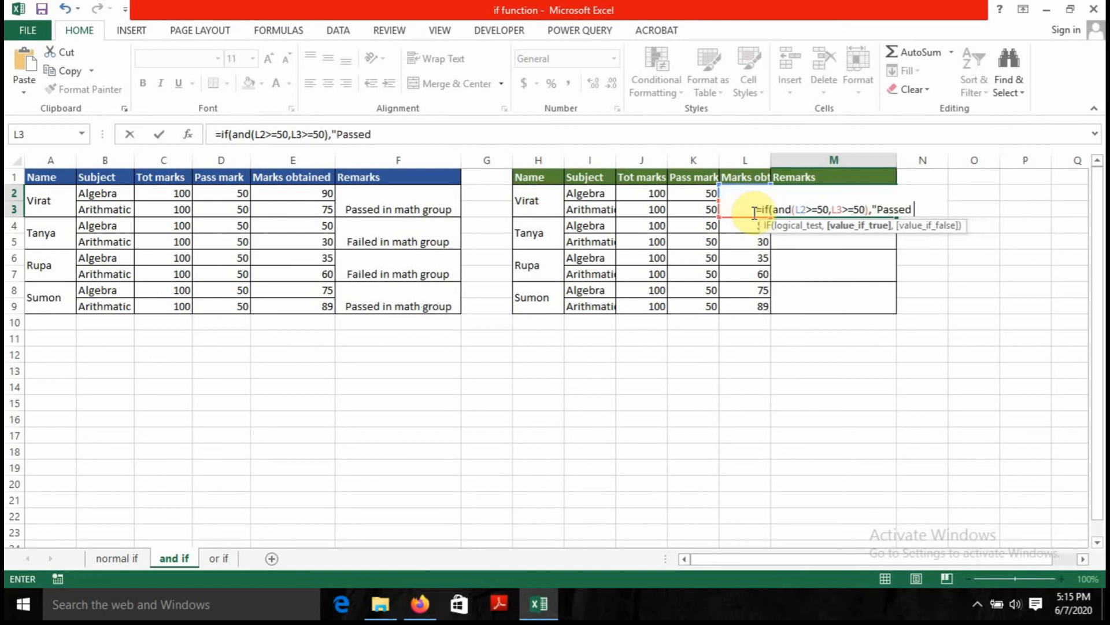
{"action": "type", "text": "in both"}
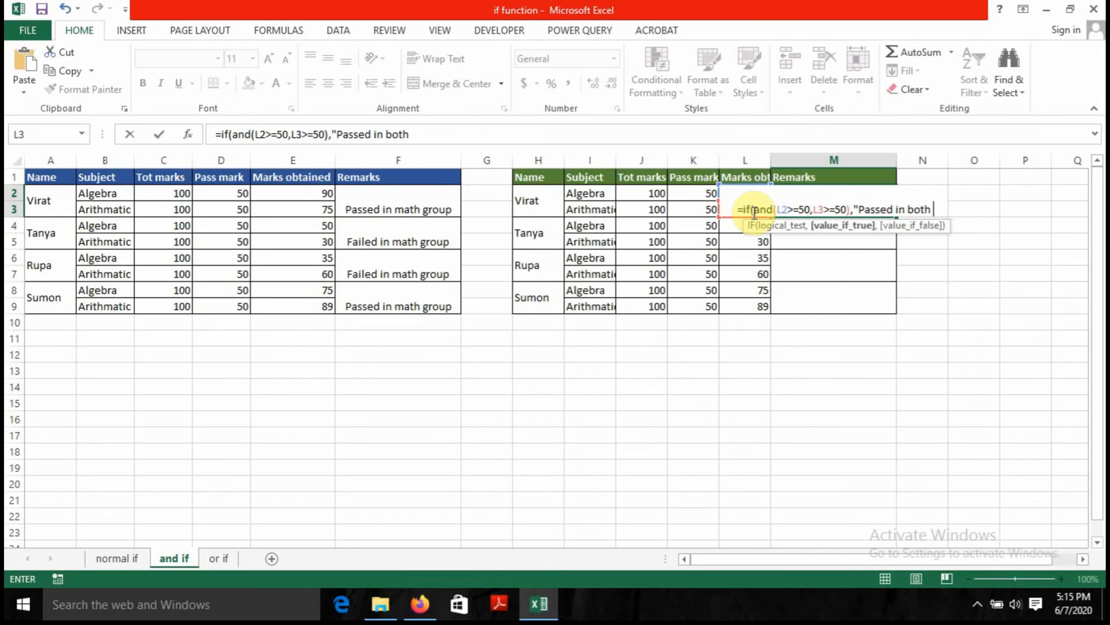
{"action": "key", "text": "BackSpace"}
{"action": "key", "text": "BackSpace"}
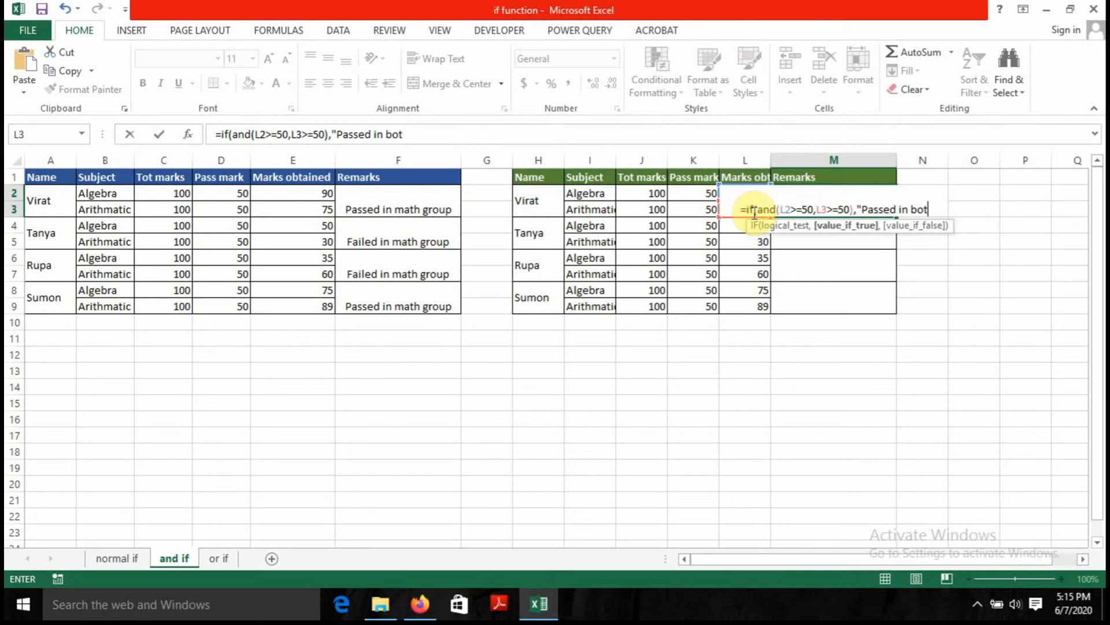
{"action": "key", "text": "BackSpace"}
{"action": "key", "text": "BackSpace"}
{"action": "key", "text": "BackSpace"}
{"action": "type", "text": "ma"}
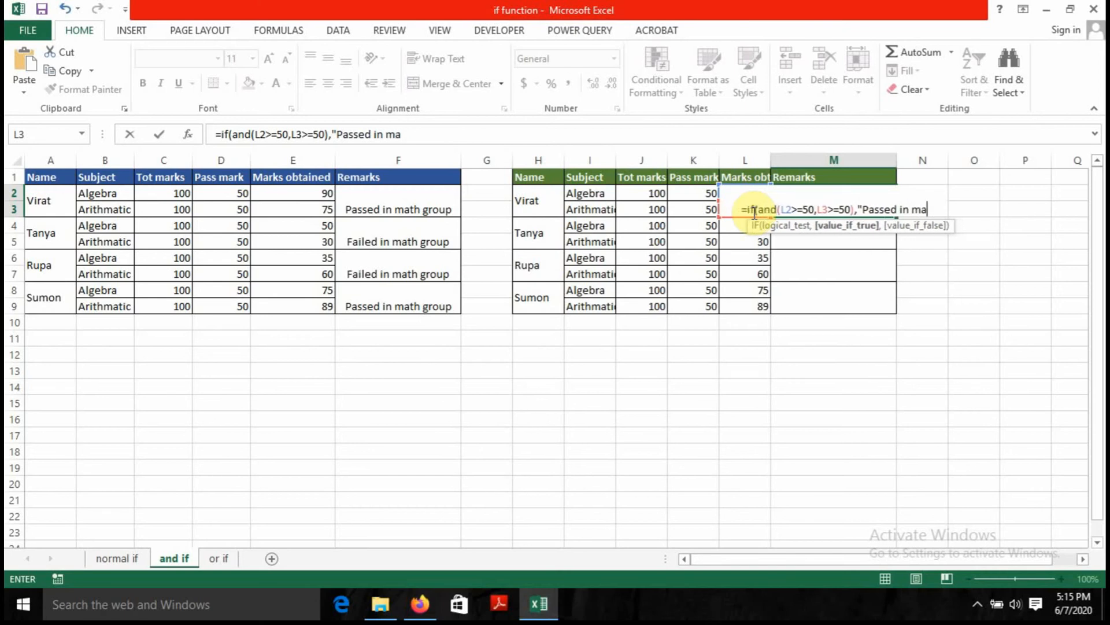
{"action": "type", "text": "th gr"}
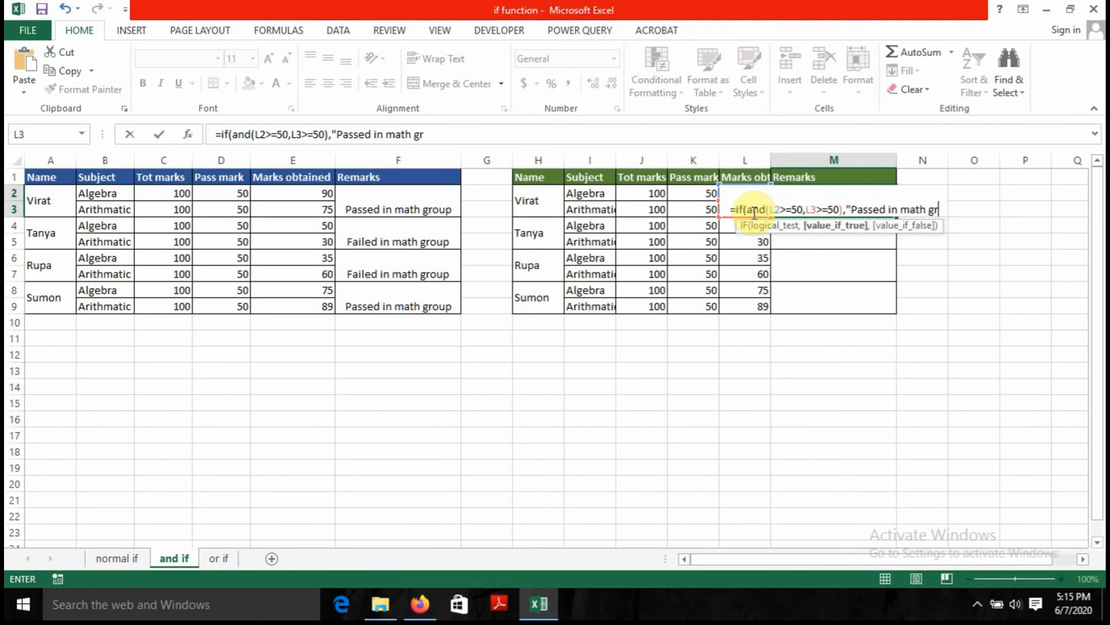
{"action": "type", "text": "oup\","}
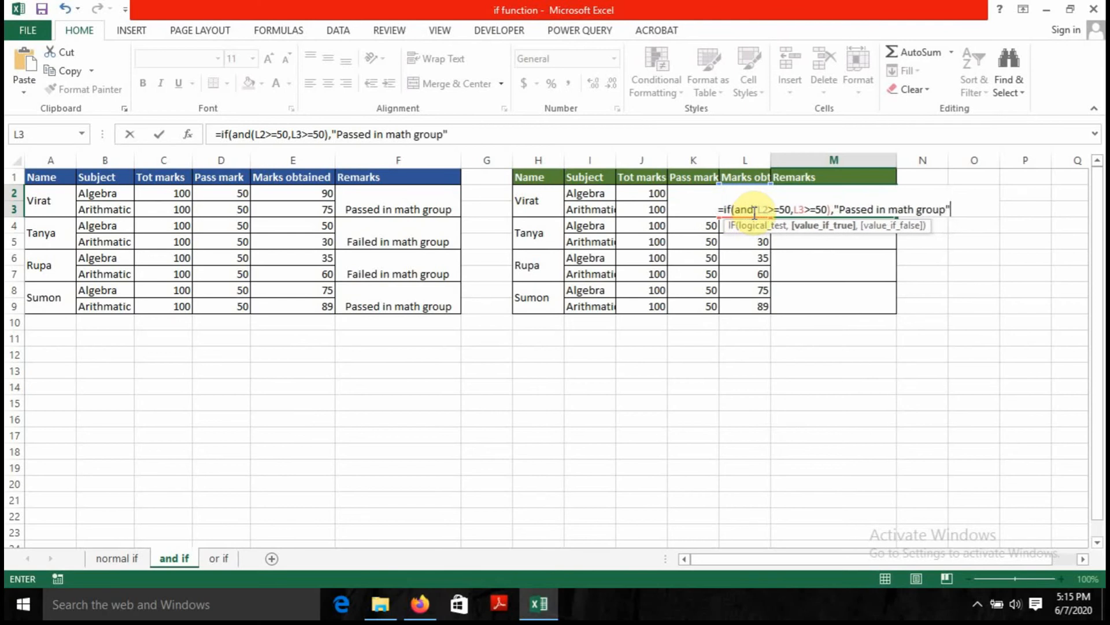
- Add "Failed in math group" as the value-if-false text and complete the IF formula in M2
{"action": "type", "text": "\""}
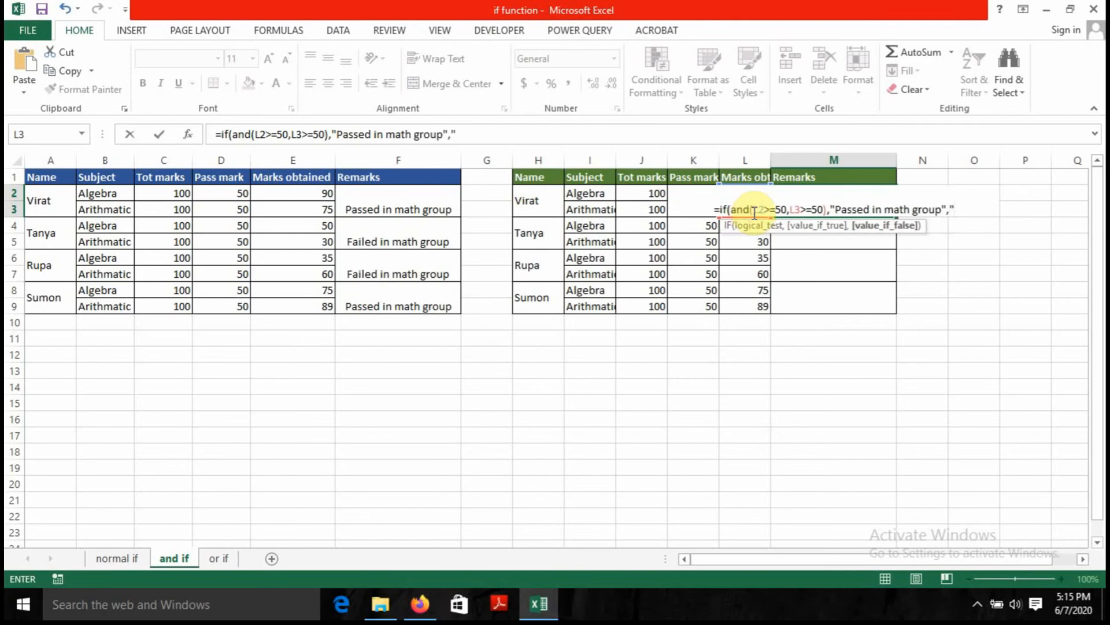
{"action": "type", "text": "Failed"}
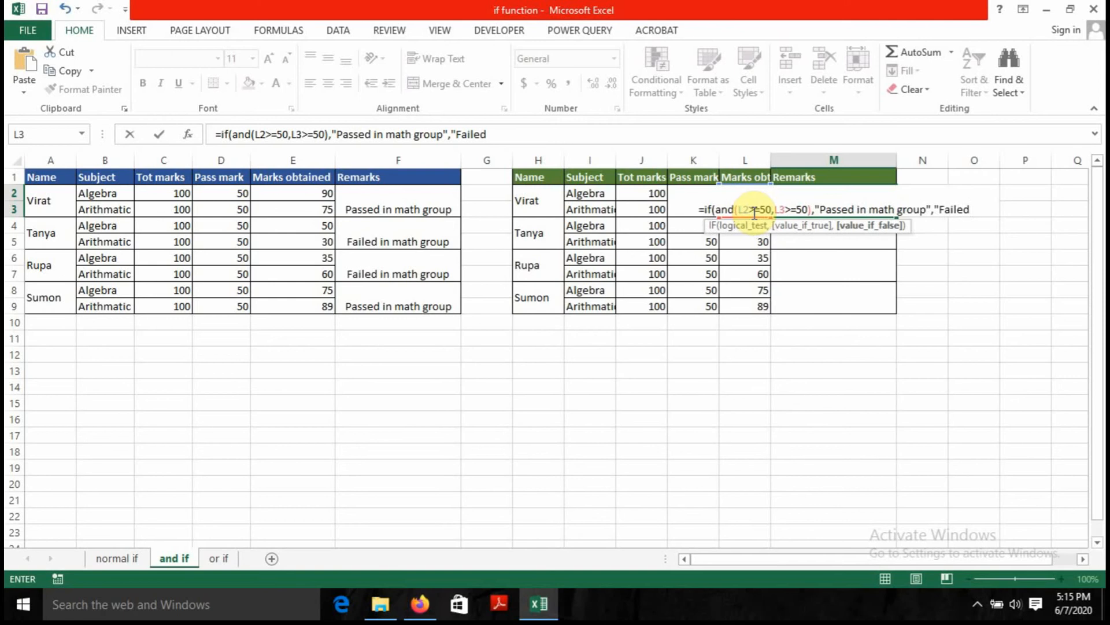
{"action": "type", "text": " in mat"}
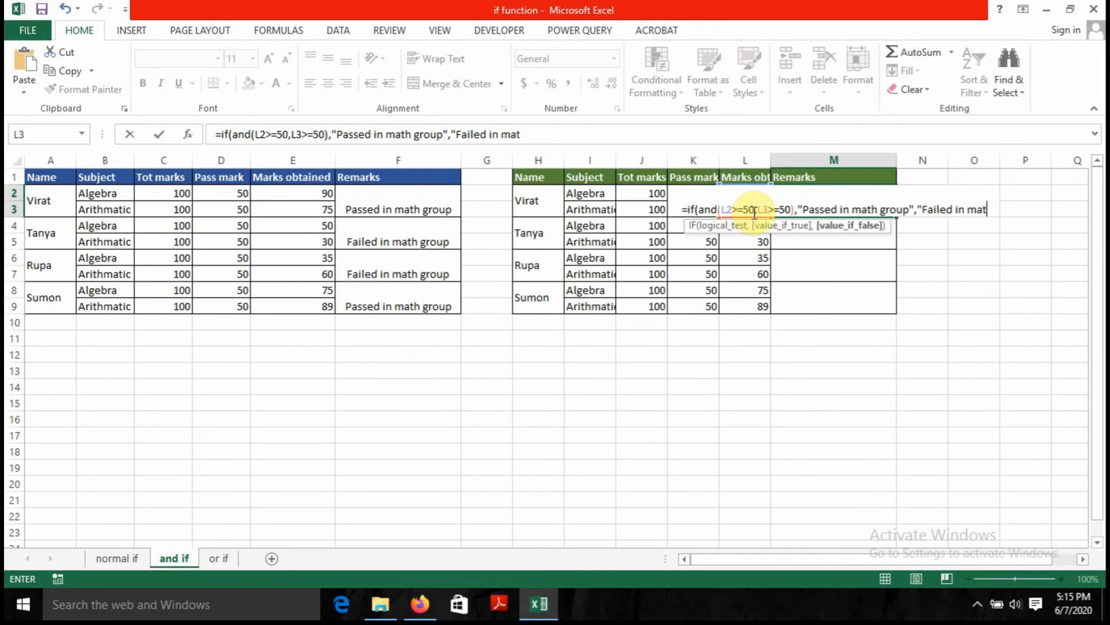
{"action": "type", "text": "h group"}
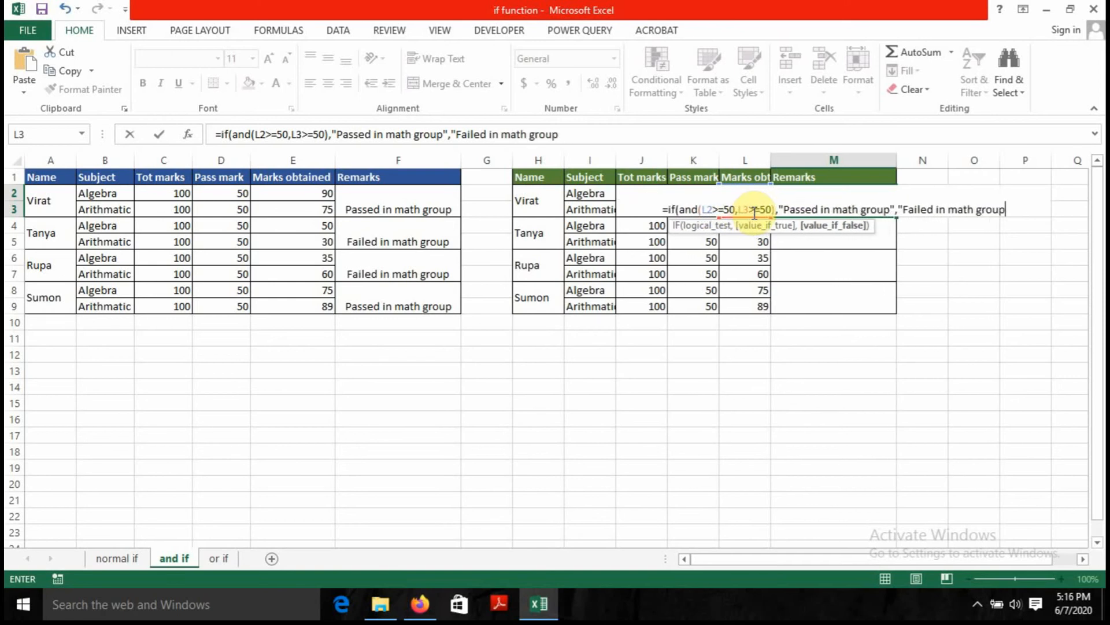
{"action": "type", "text": "\")"}
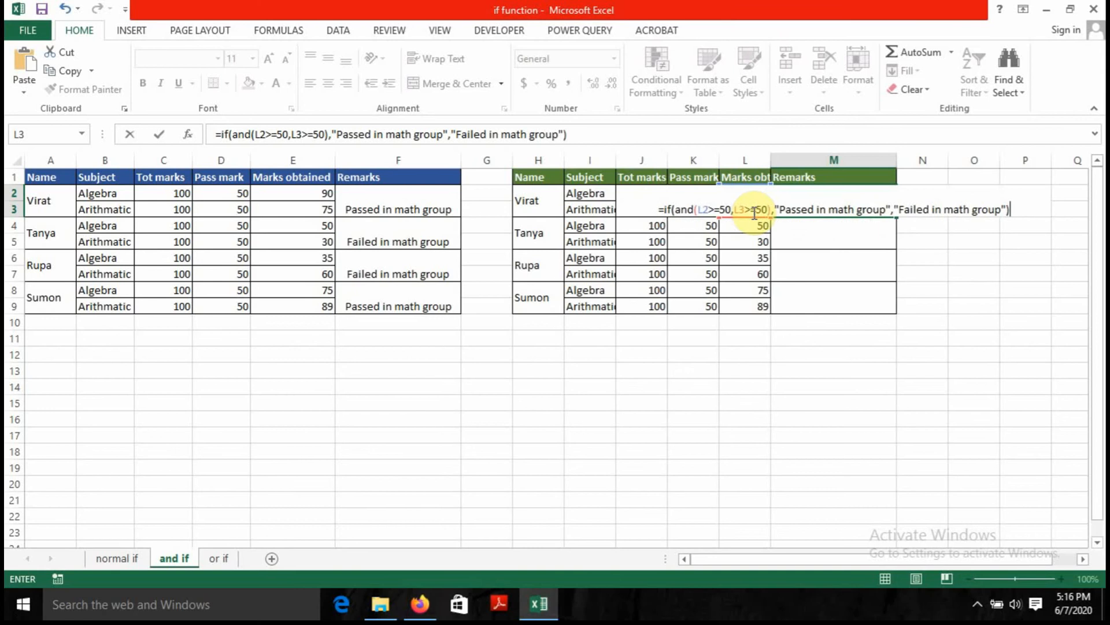
{"action": "key", "text": "Return"}
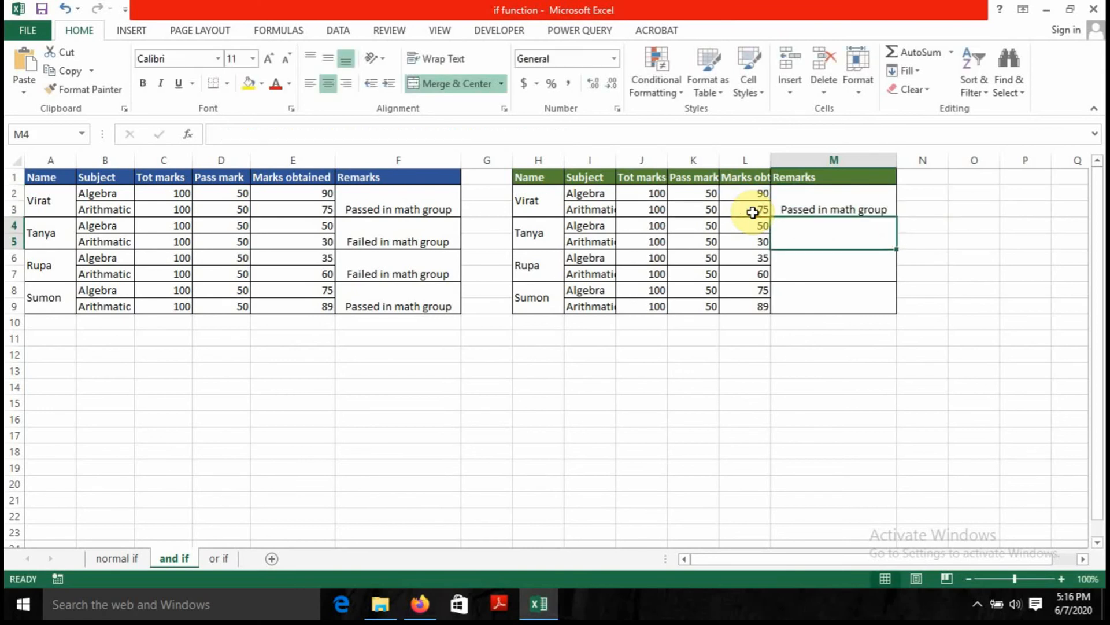
- Check M2's formula against the marks in L2 and L3, and fill it down the Remarks column through row 9
{"action": "left_click", "coordinate": [805, 209]}
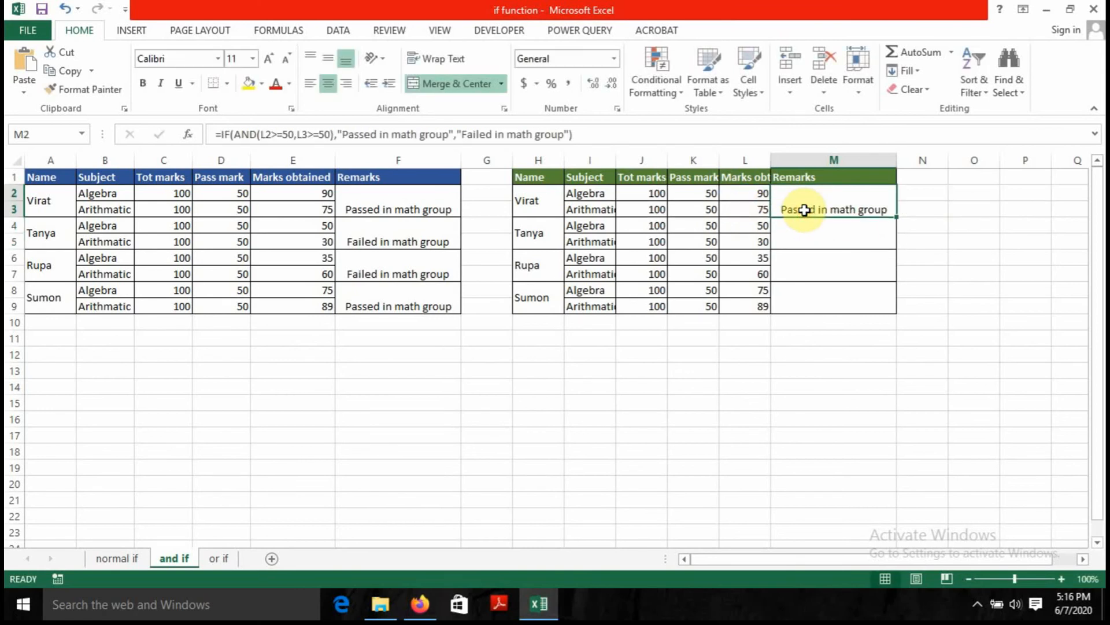
{"action": "left_click", "coordinate": [755, 194]}
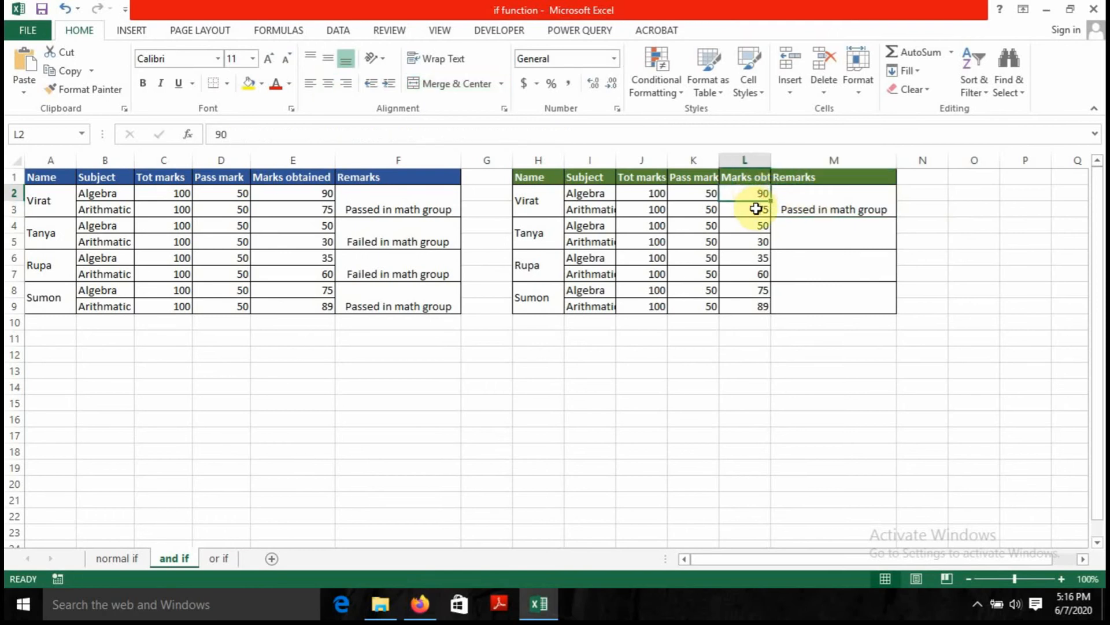
{"action": "left_click", "coordinate": [756, 210]}
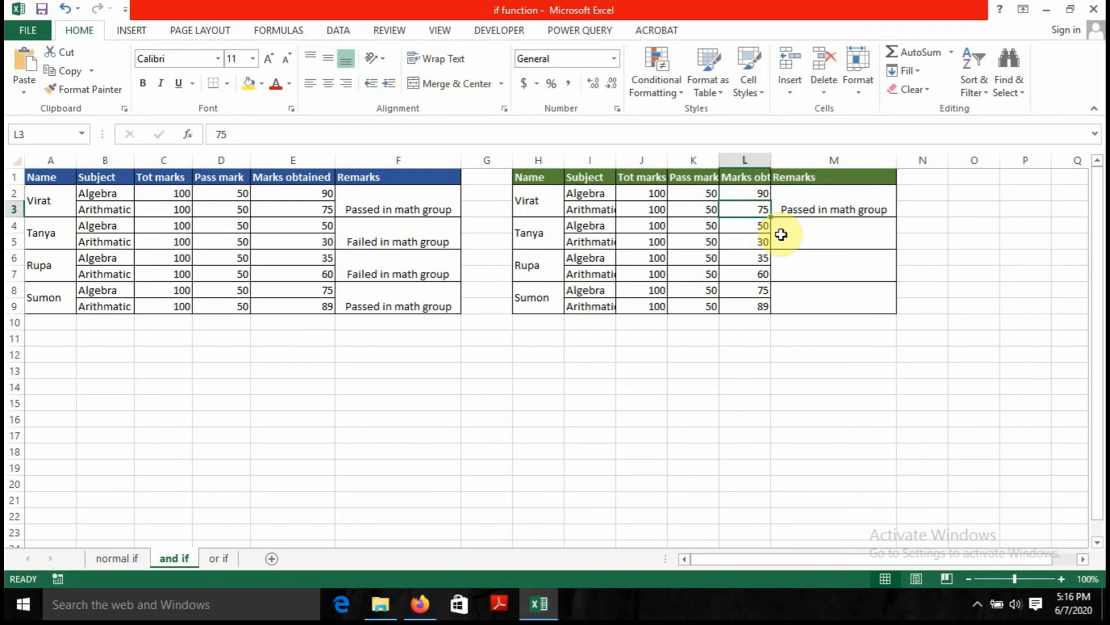
{"action": "left_click", "coordinate": [879, 209]}
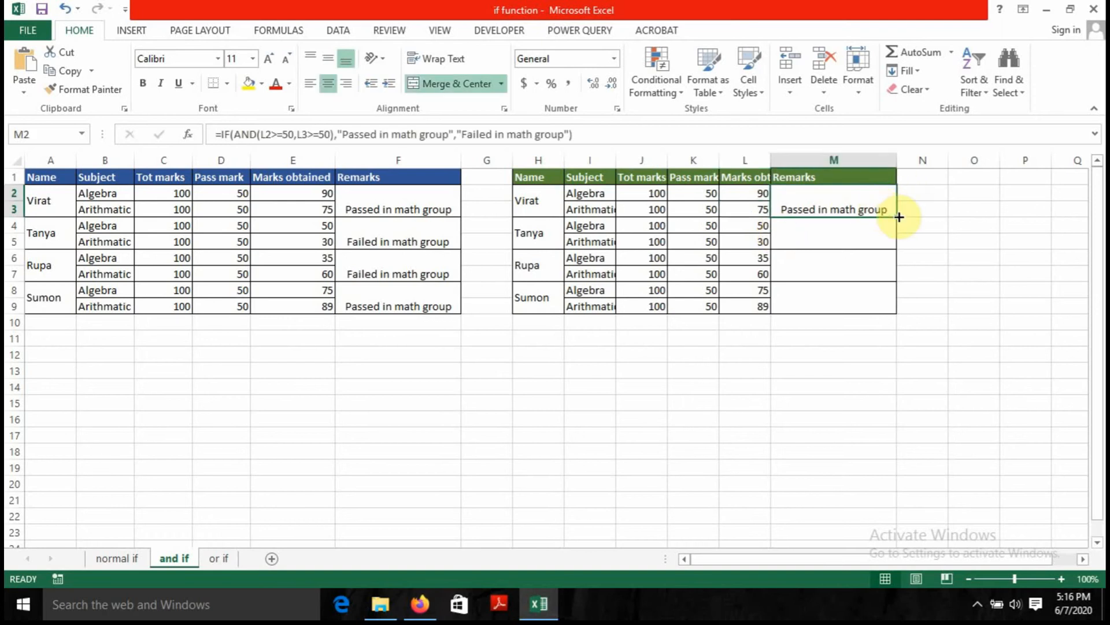
{"action": "left_click_drag", "start_coordinate": [897, 218], "coordinate": [897, 218]}
{"action": "left_click_drag", "start_coordinate": [897, 290], "coordinate": [897, 307]}
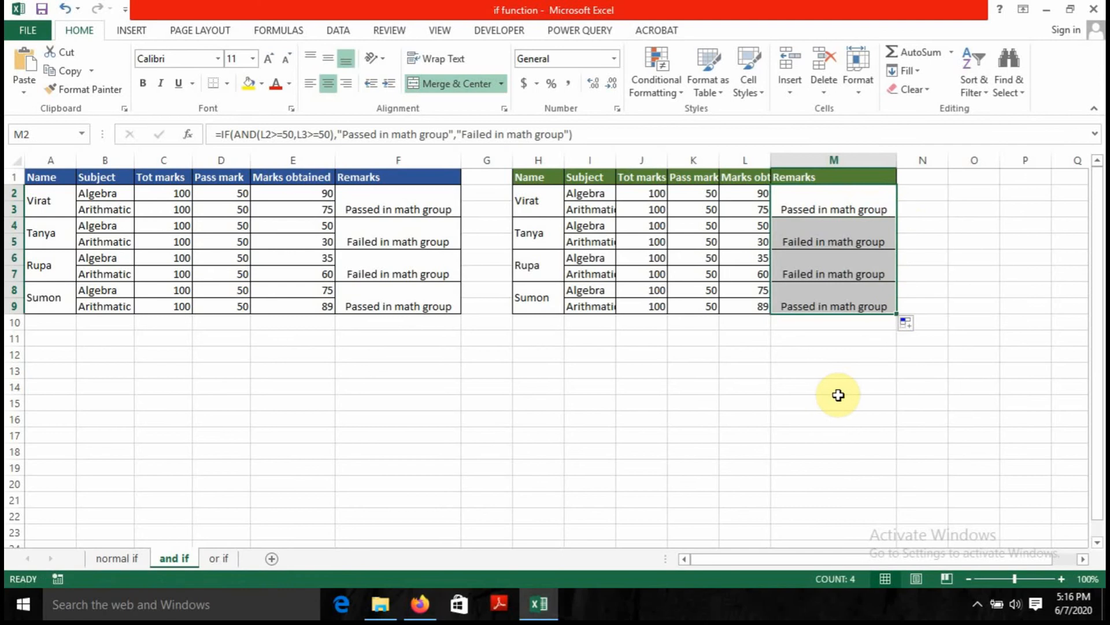
{"action": "left_click", "coordinate": [819, 368]}
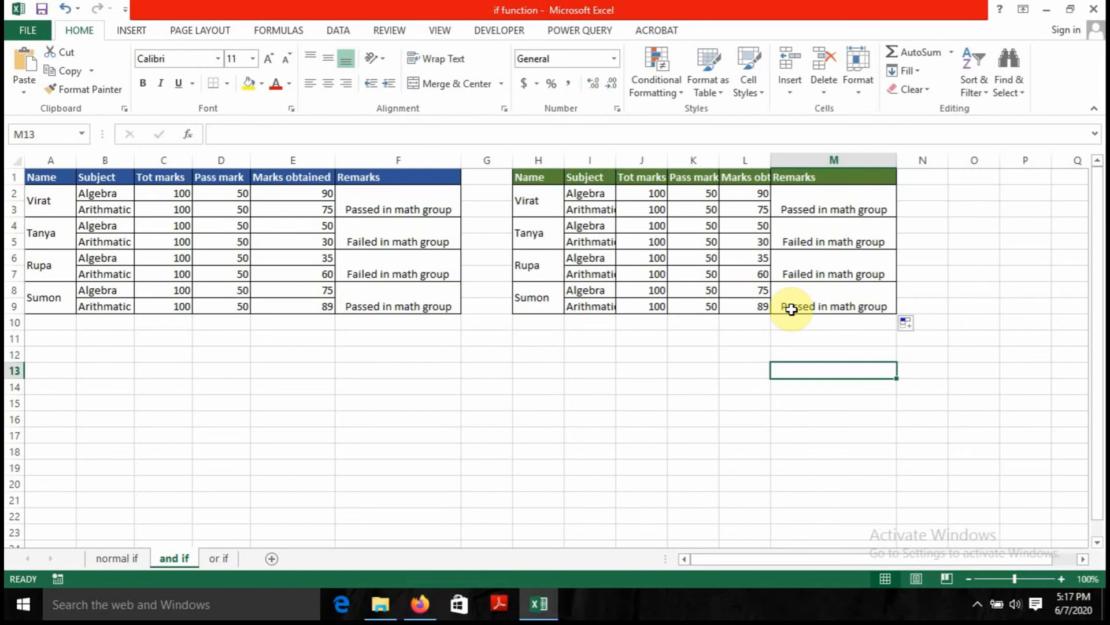
- Test the AND formula by changing the green table's marks in L6 to 50 and in L5 to 75
{"action": "left_click", "coordinate": [752, 257]}
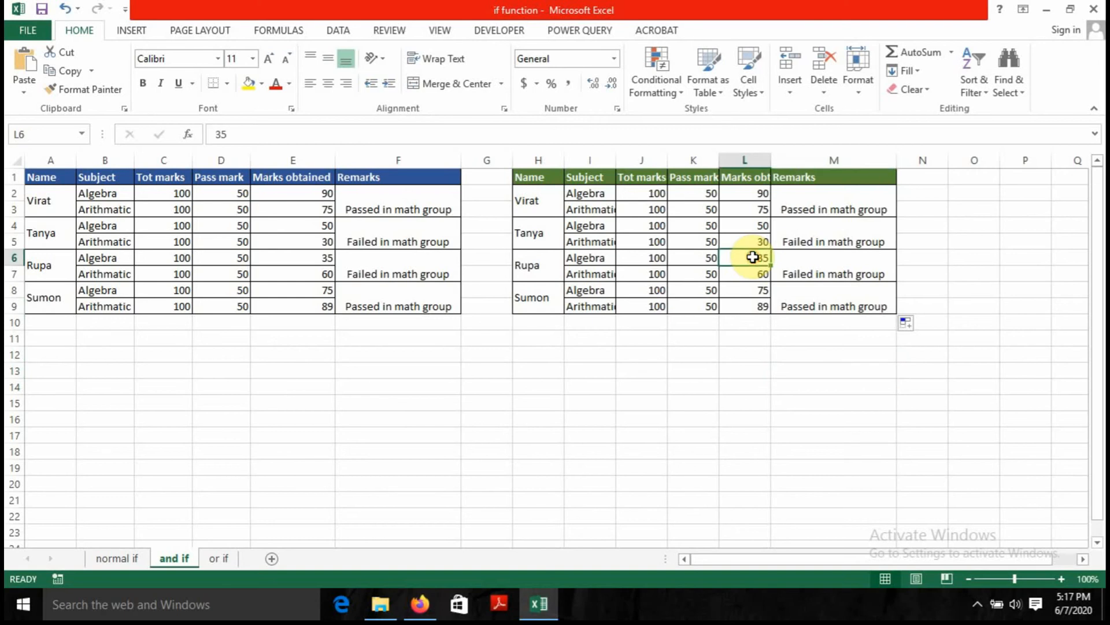
{"action": "type", "text": "50"}
{"action": "key", "text": "Return"}
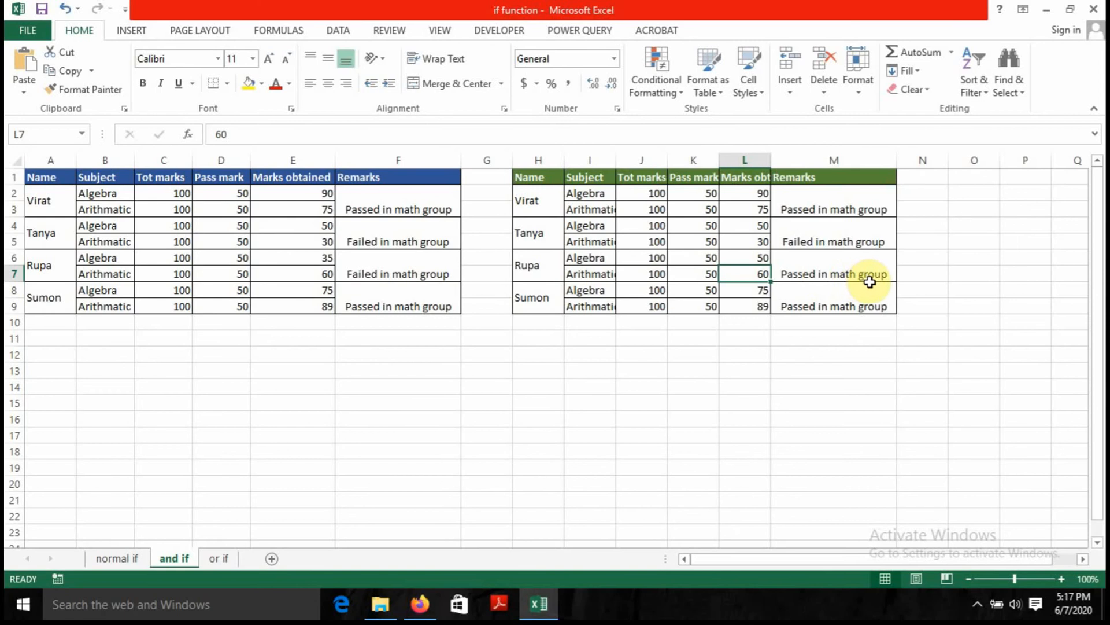
{"action": "left_click", "coordinate": [754, 242]}
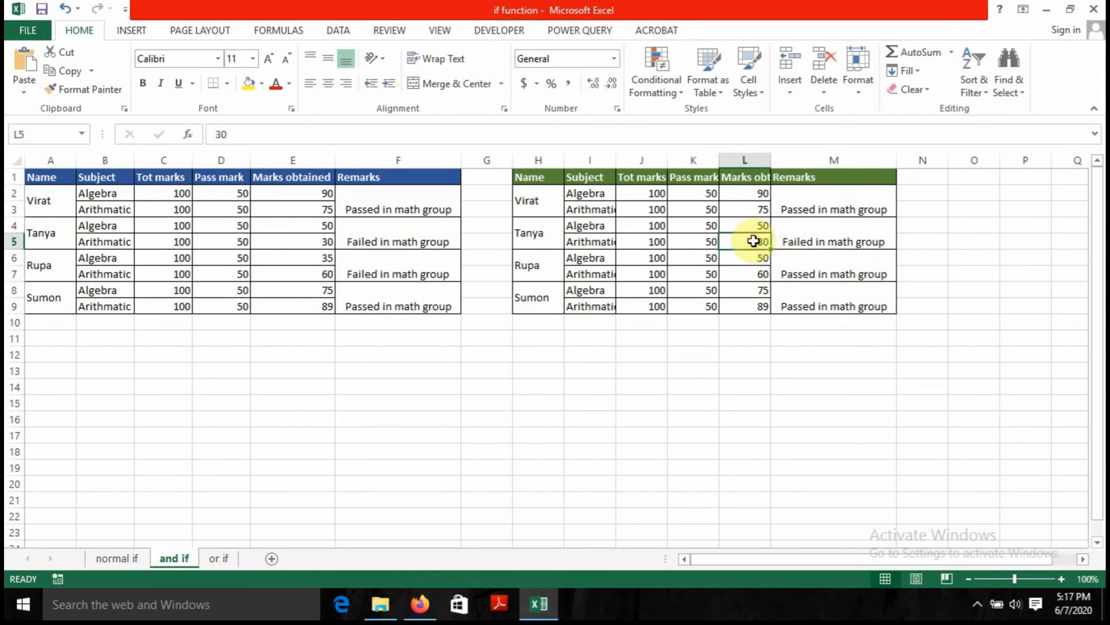
{"action": "type", "text": "75"}
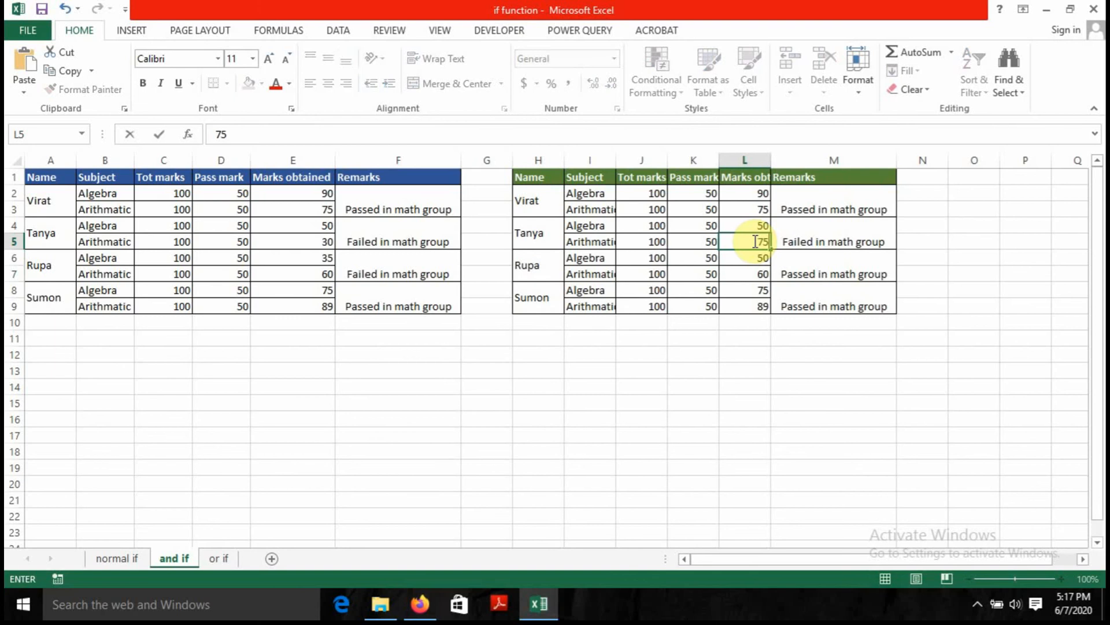
{"action": "key", "text": "Return"}
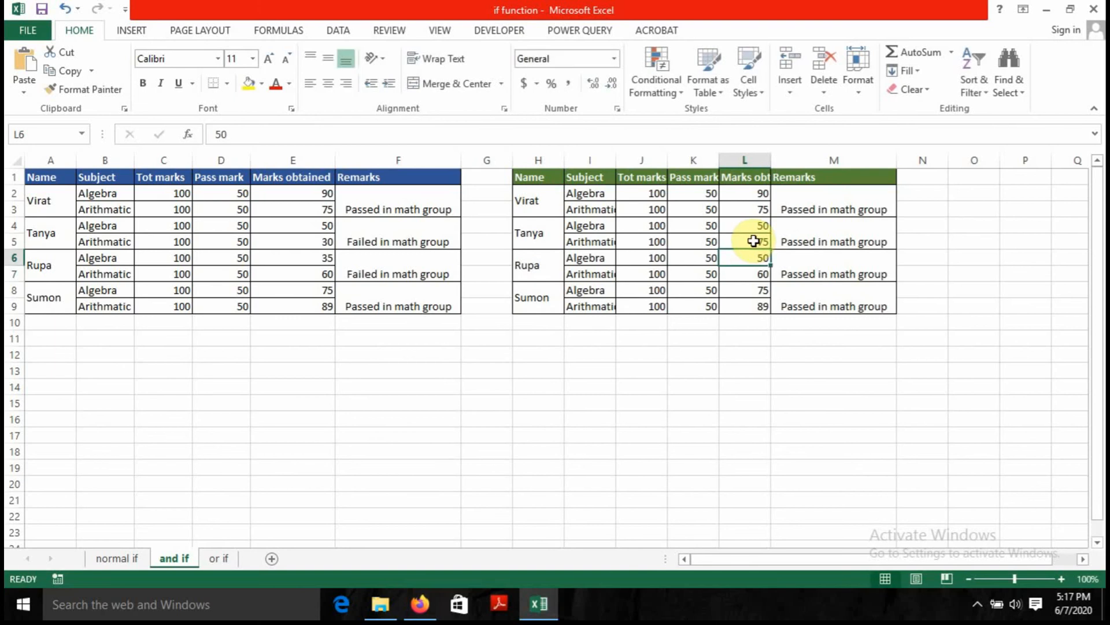
- Change the green table's marks in L3 to 25 and in L8 to 10, and check the remark formula in M8
{"action": "left_click", "coordinate": [757, 208]}
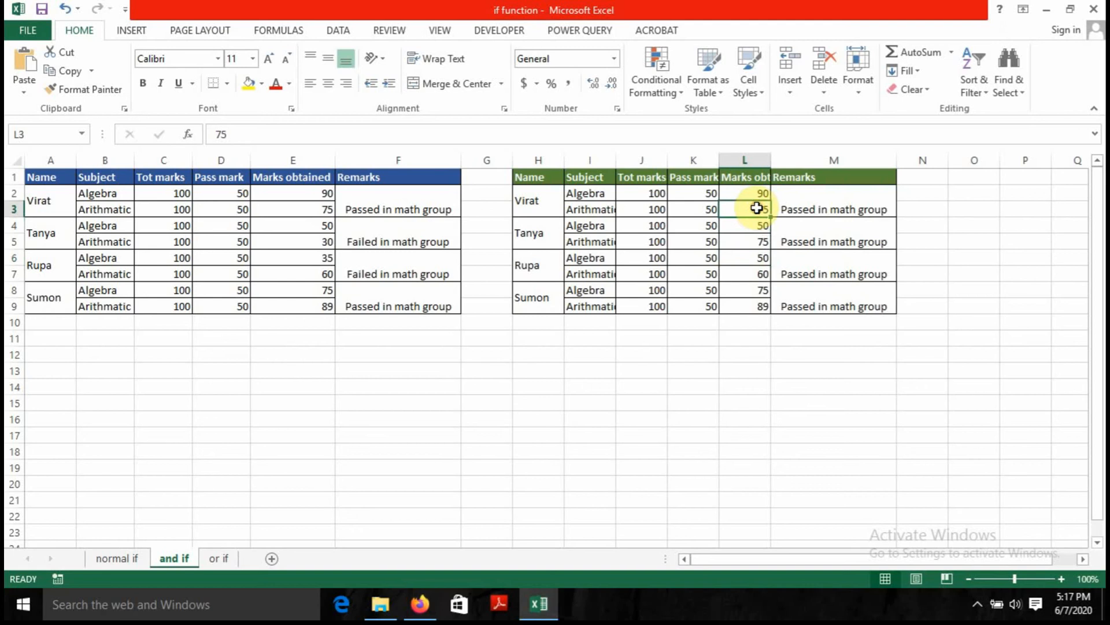
{"action": "type", "text": "25"}
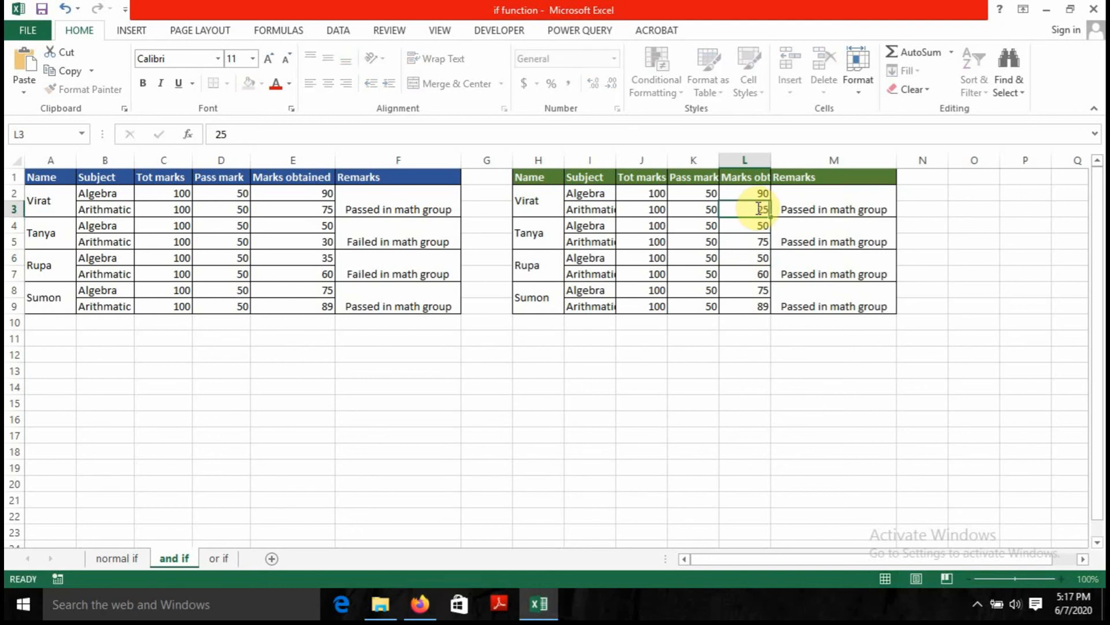
{"action": "key", "text": "Return"}
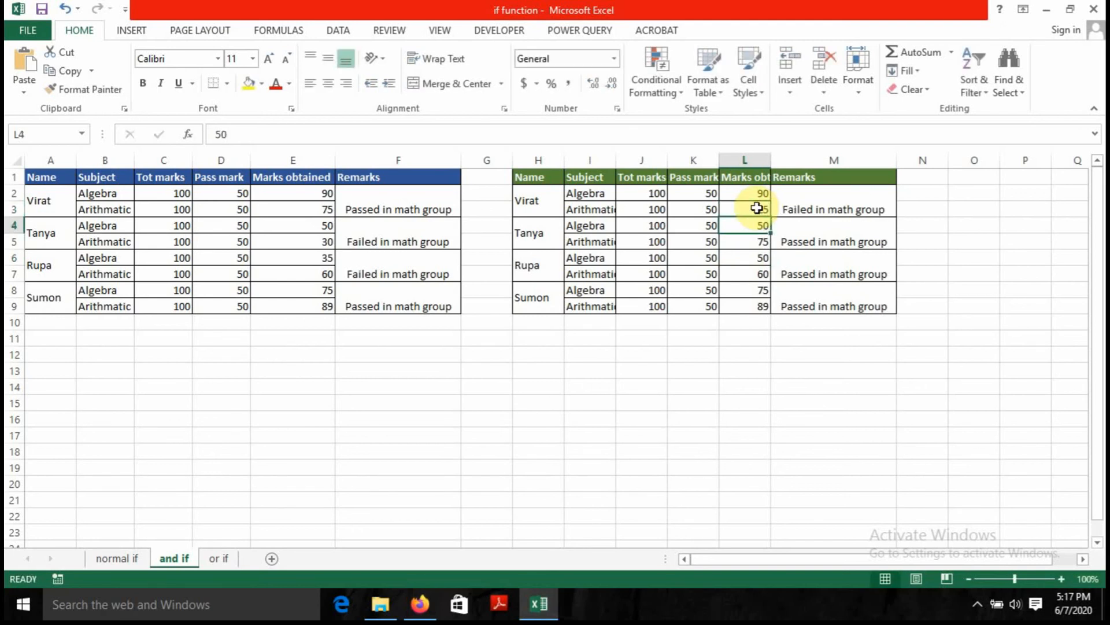
{"action": "left_click", "coordinate": [748, 290]}
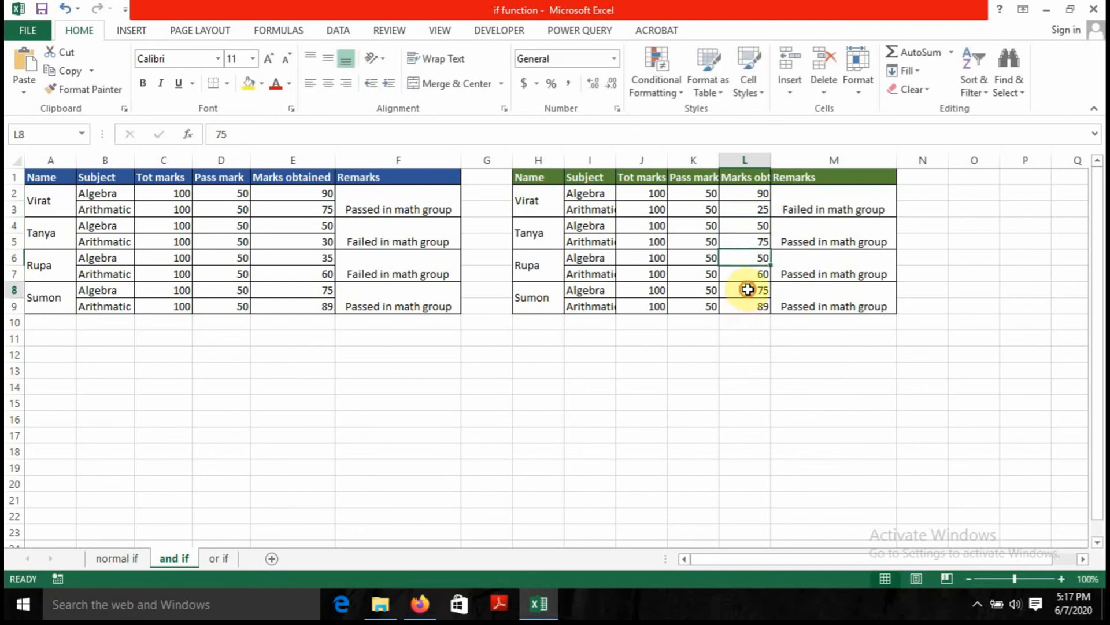
{"action": "type", "text": "10"}
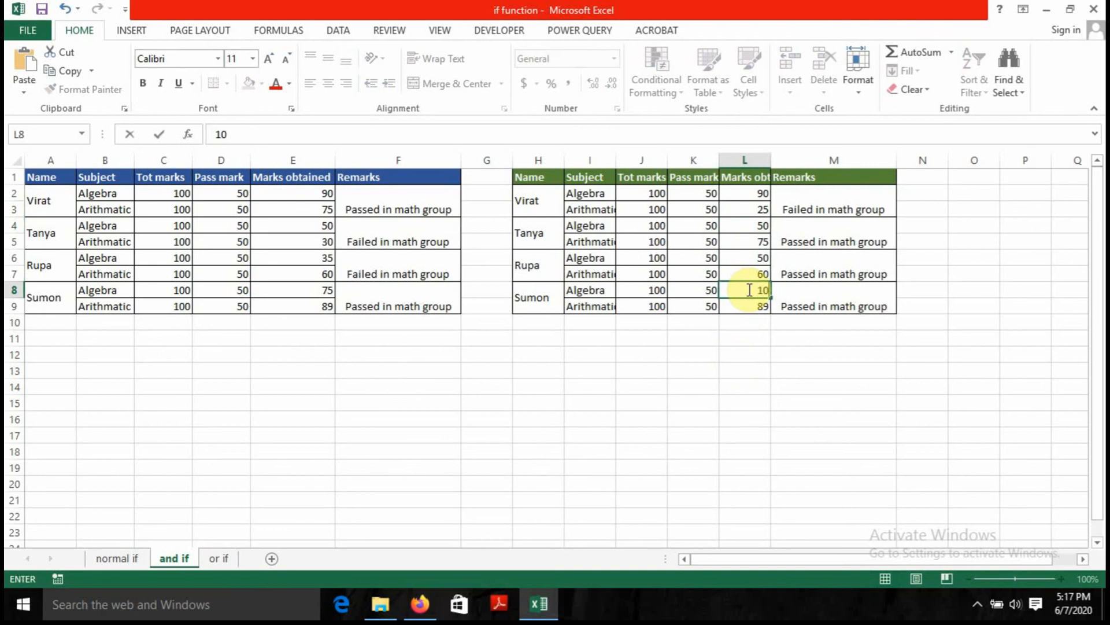
{"action": "key", "text": "Return"}
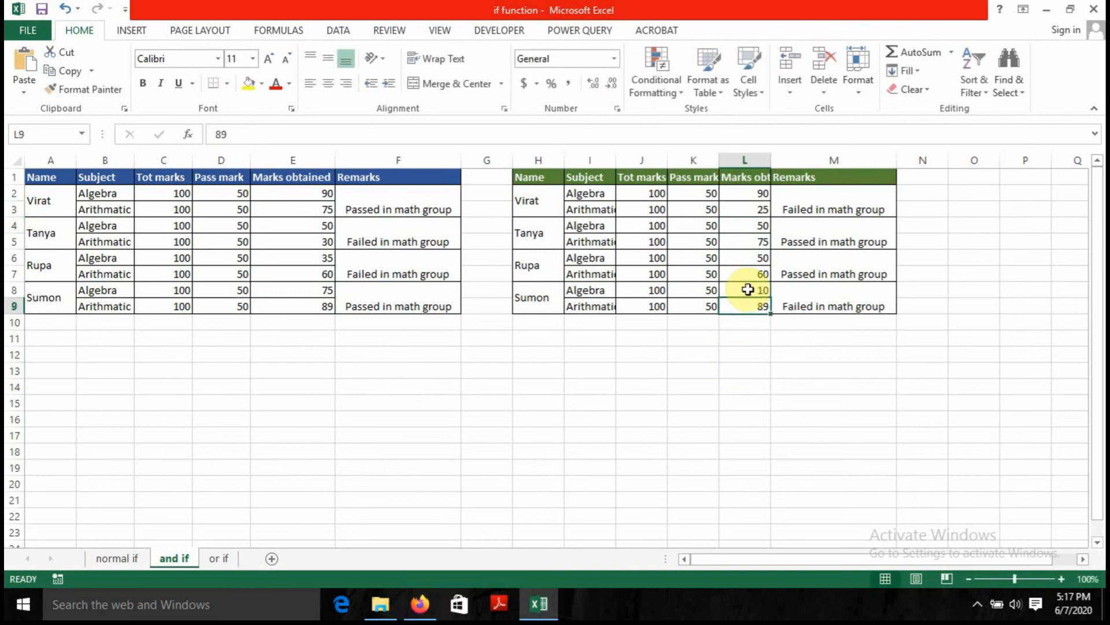
{"action": "left_click", "coordinate": [748, 290]}
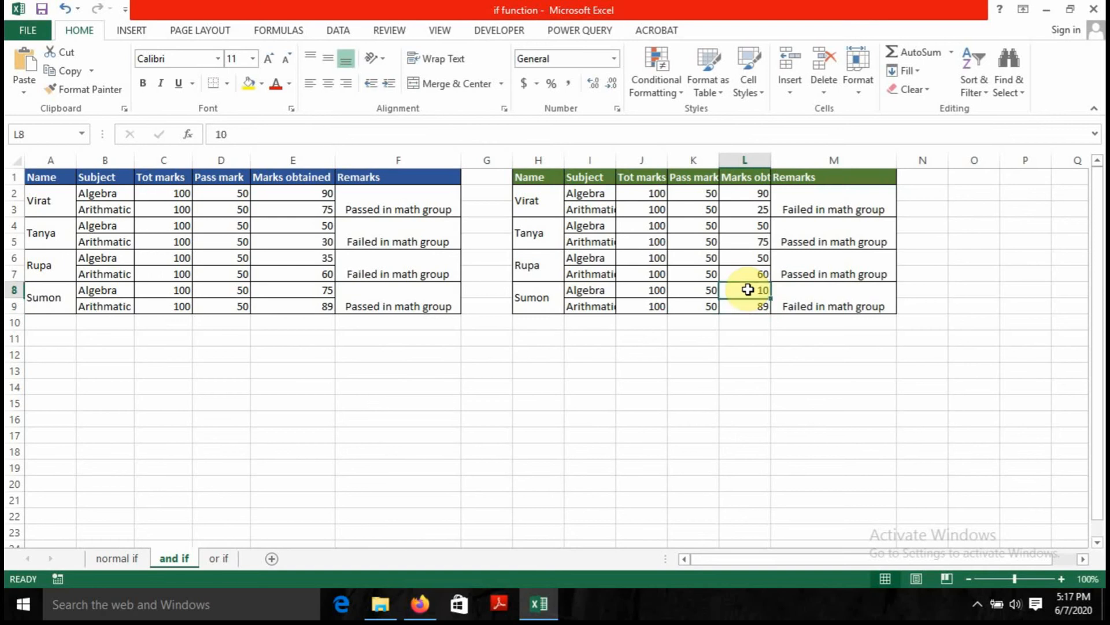
{"action": "key", "text": "Return"}
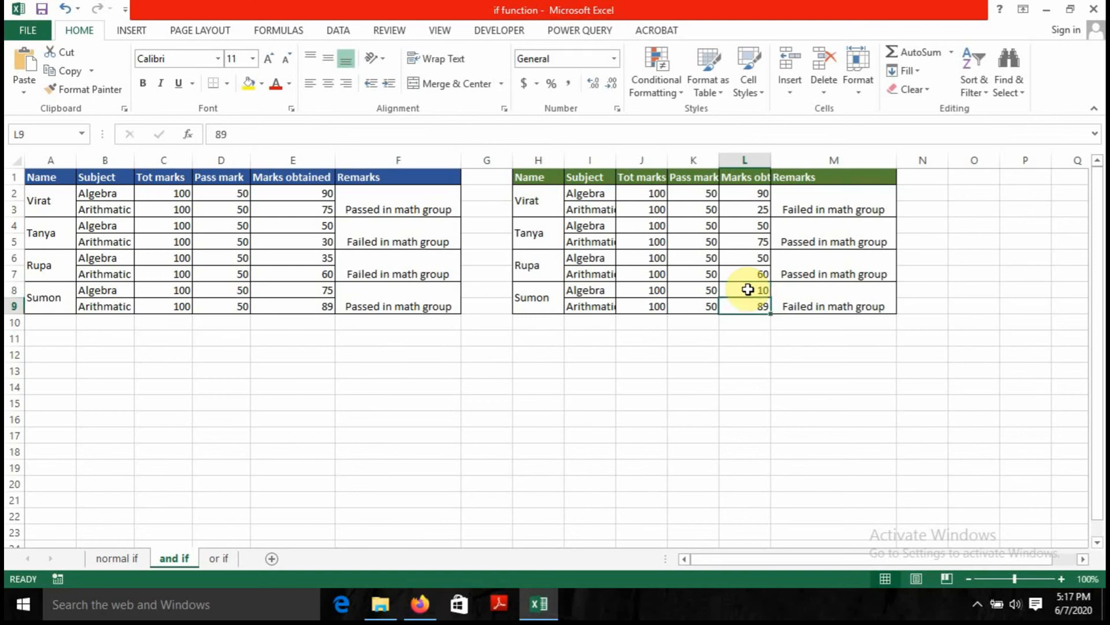
{"action": "key", "text": "Right"}
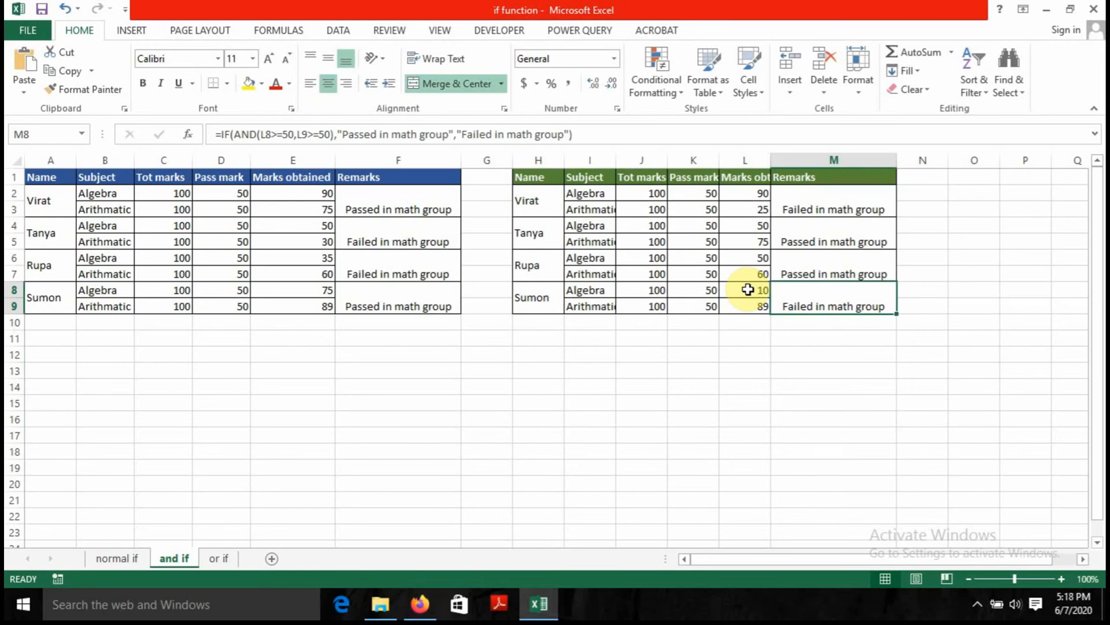
{"action": "left_click", "coordinate": [631, 377]}
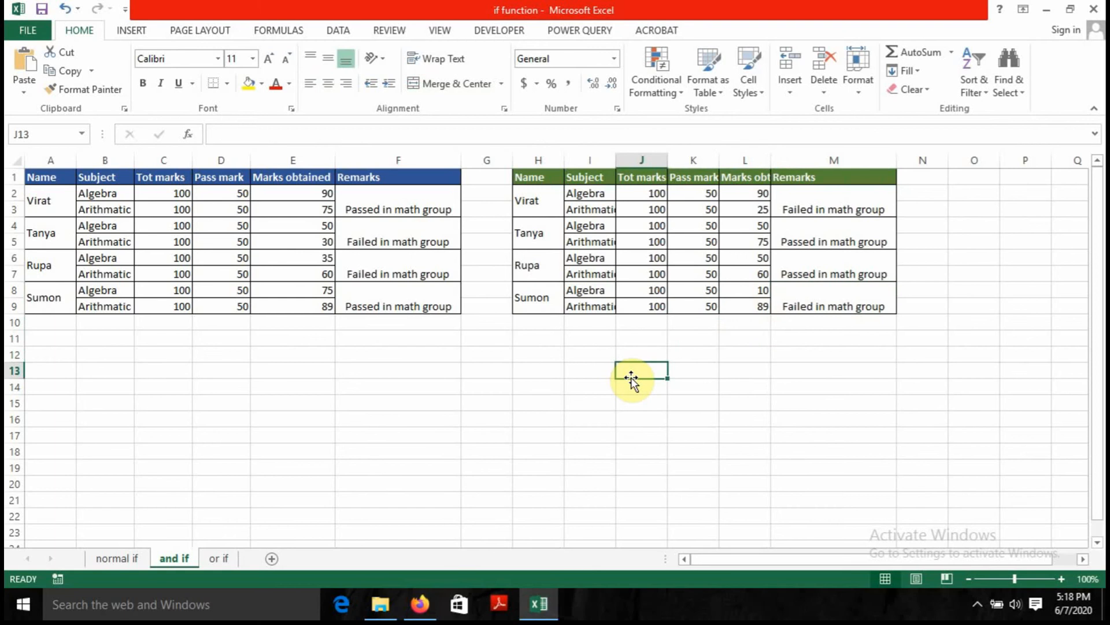
{"action": "type", "text": "="}
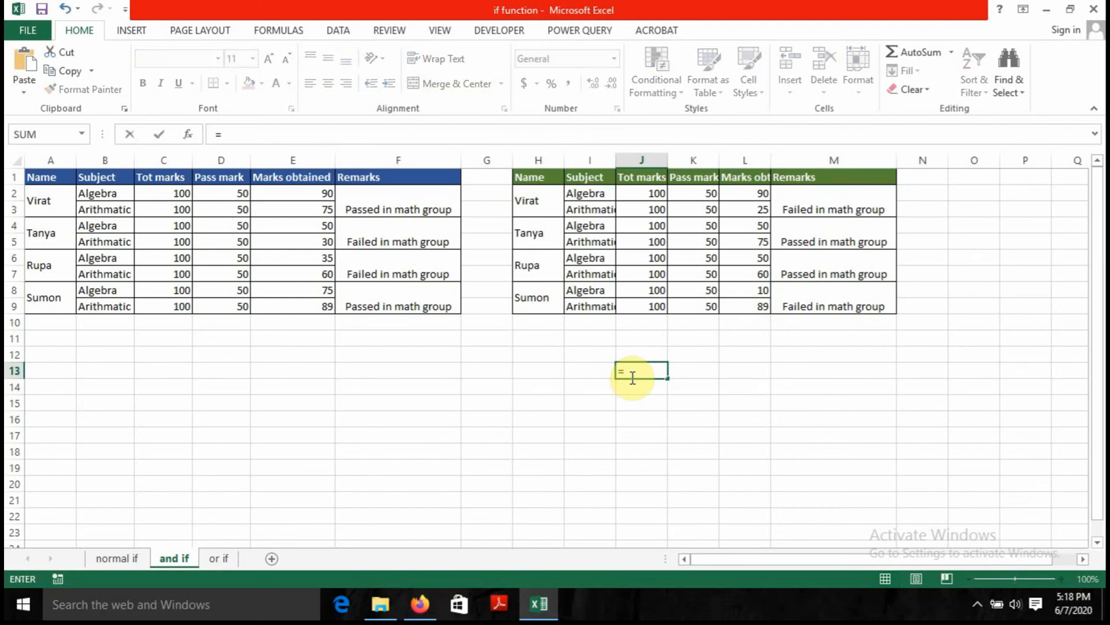
{"action": "type", "text": "if("}
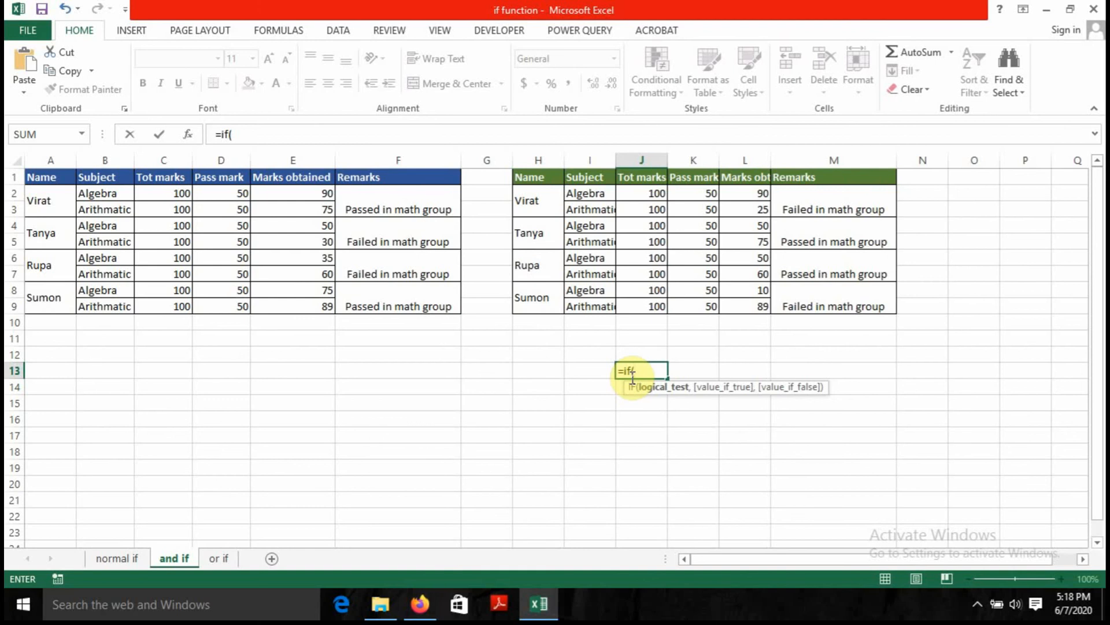
{"action": "type", "text": "and"}
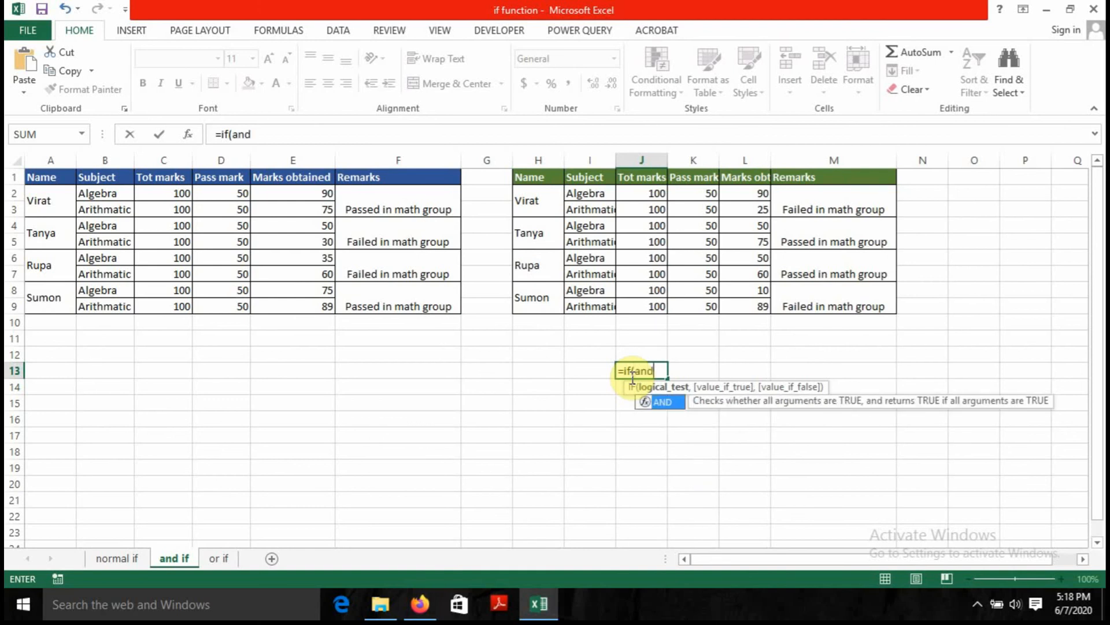
{"action": "key", "text": "Tab"}
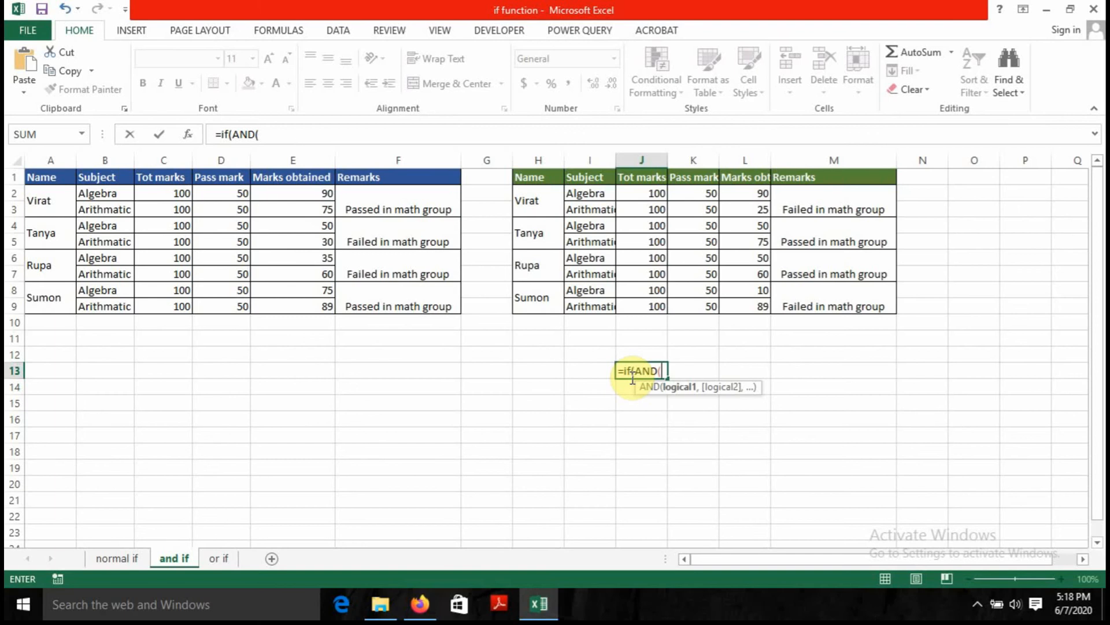
{"action": "key", "text": "Escape"}
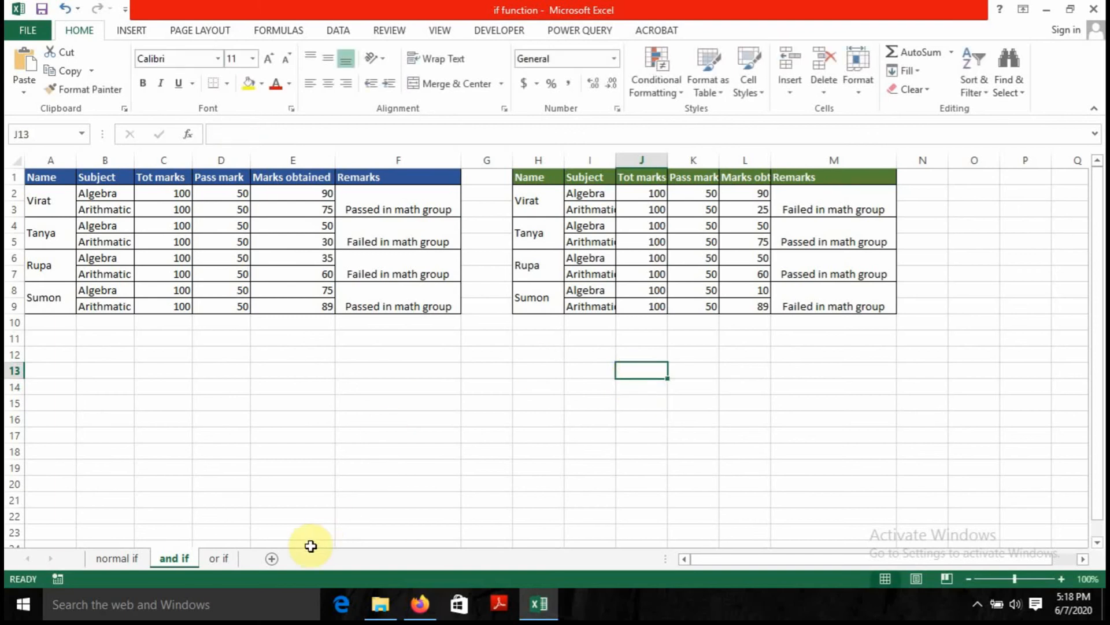
- On the "or if" sheet, begin an IF formula with a nested OR function in Remarks cell M2
{"action": "left_click", "coordinate": [220, 559]}
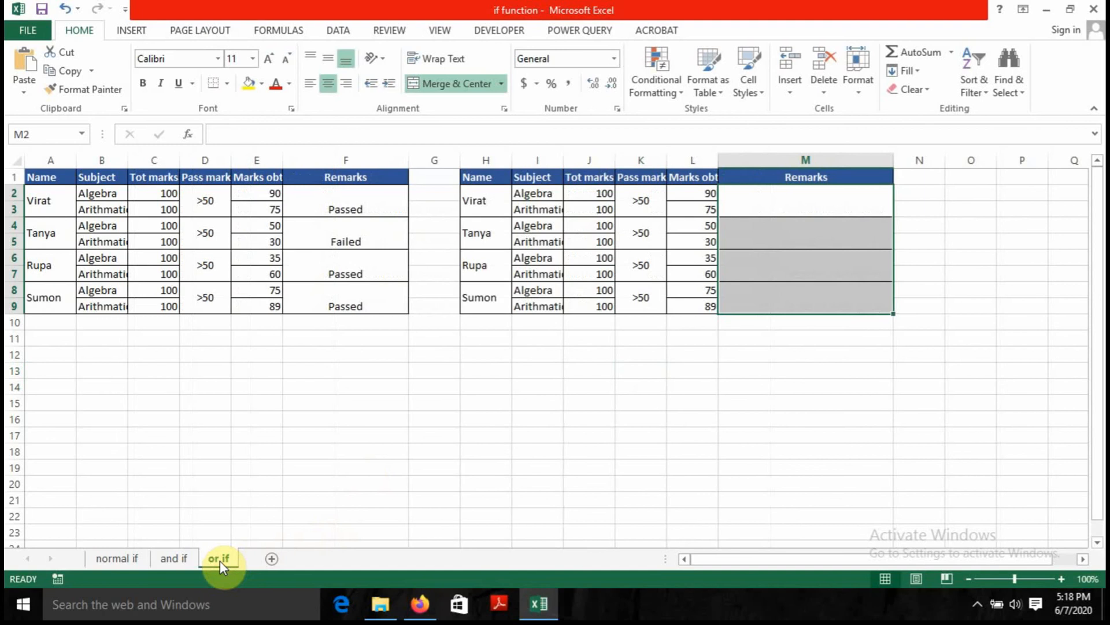
{"action": "left_click", "coordinate": [440, 384]}
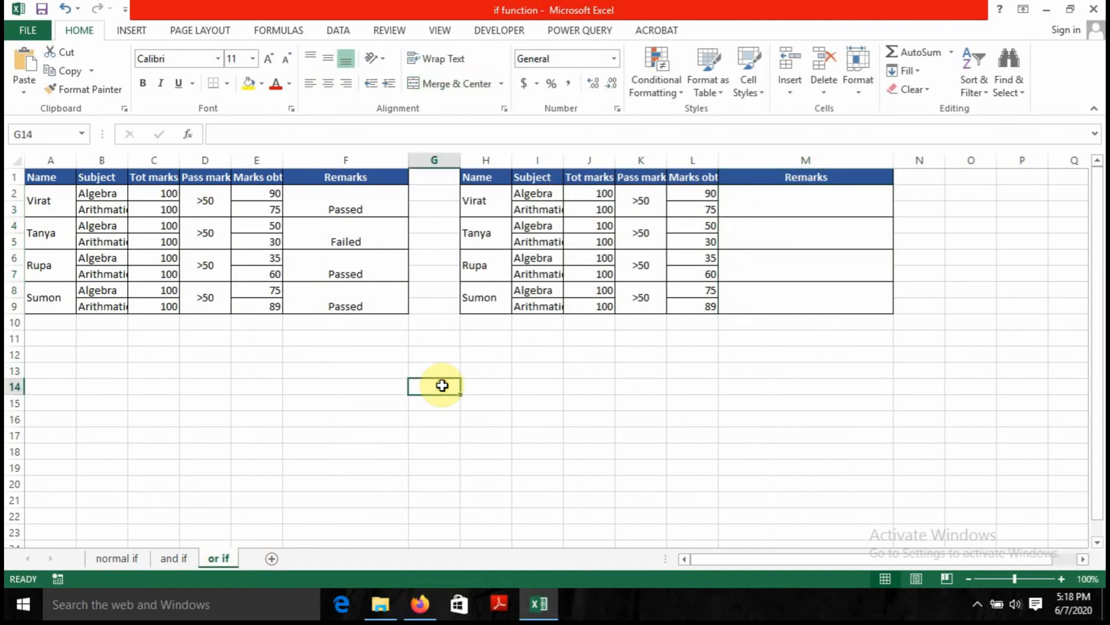
{"action": "left_click", "coordinate": [316, 377]}
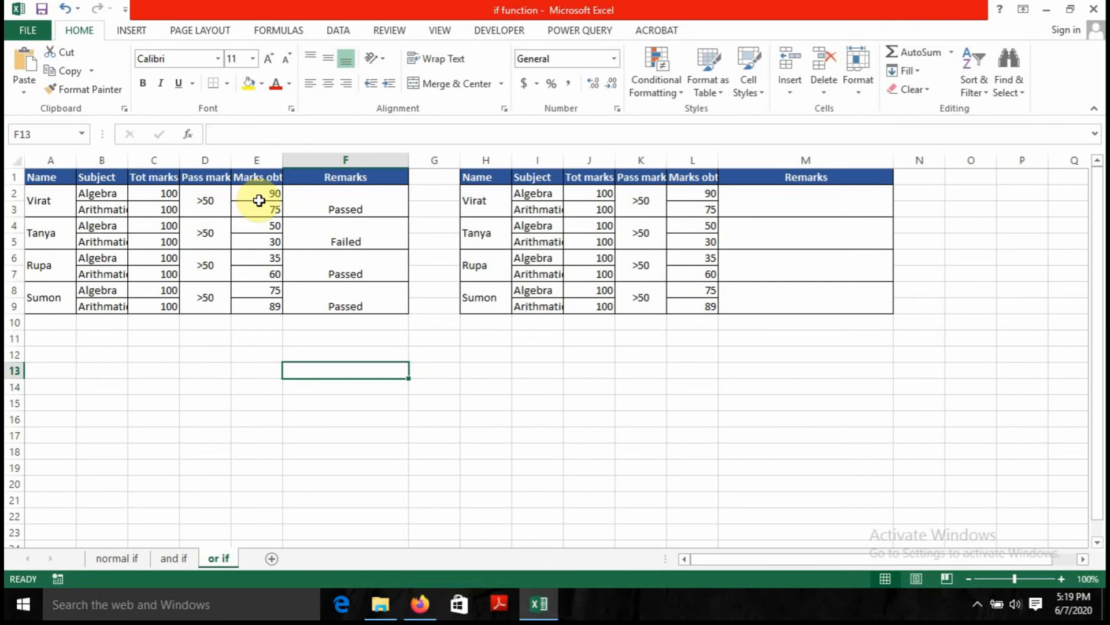
{"action": "left_click", "coordinate": [805, 215]}
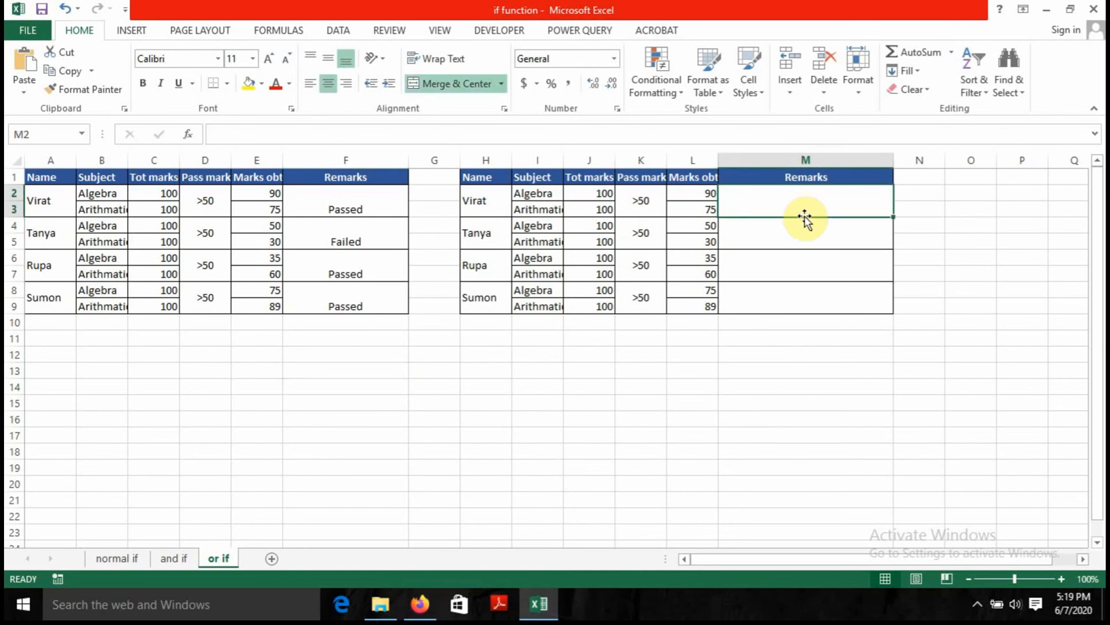
{"action": "type", "text": "=if"}
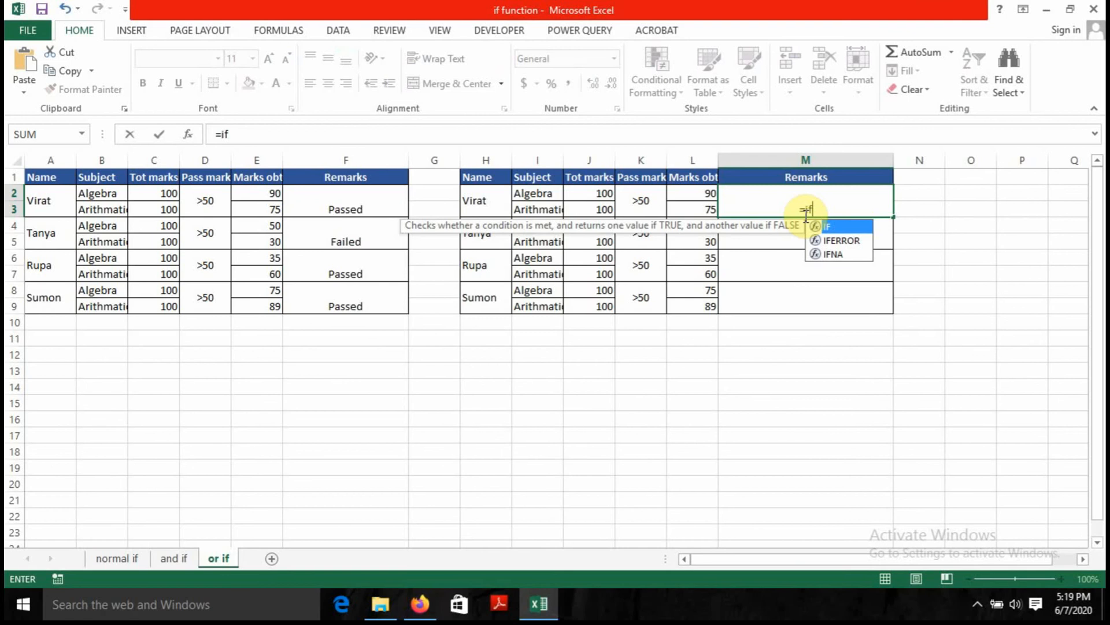
{"action": "type", "text": "("}
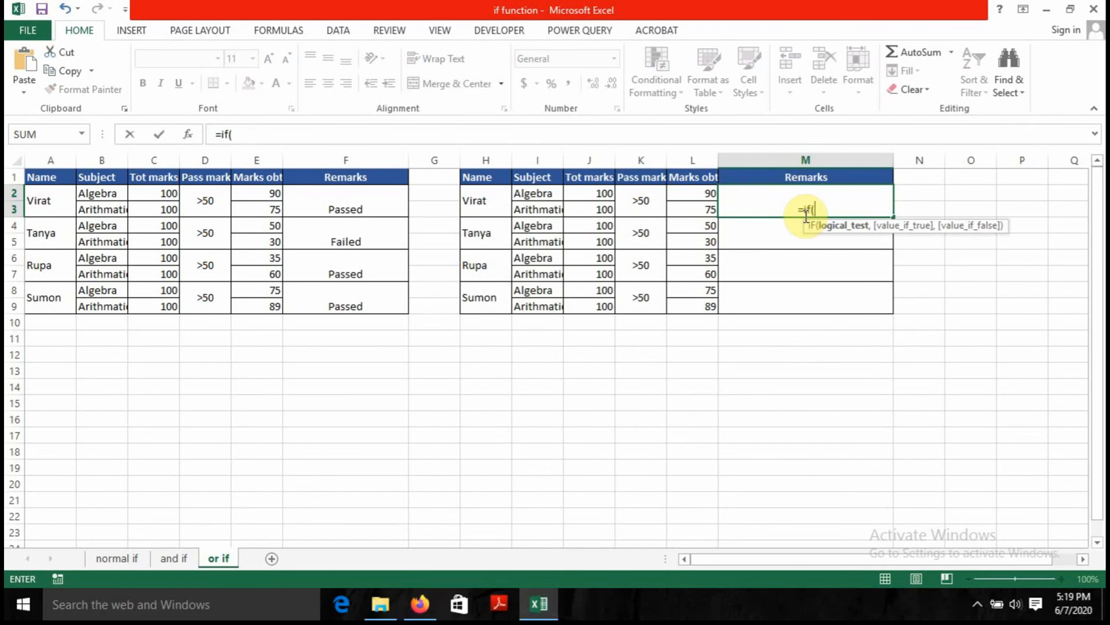
{"action": "type", "text": "or"}
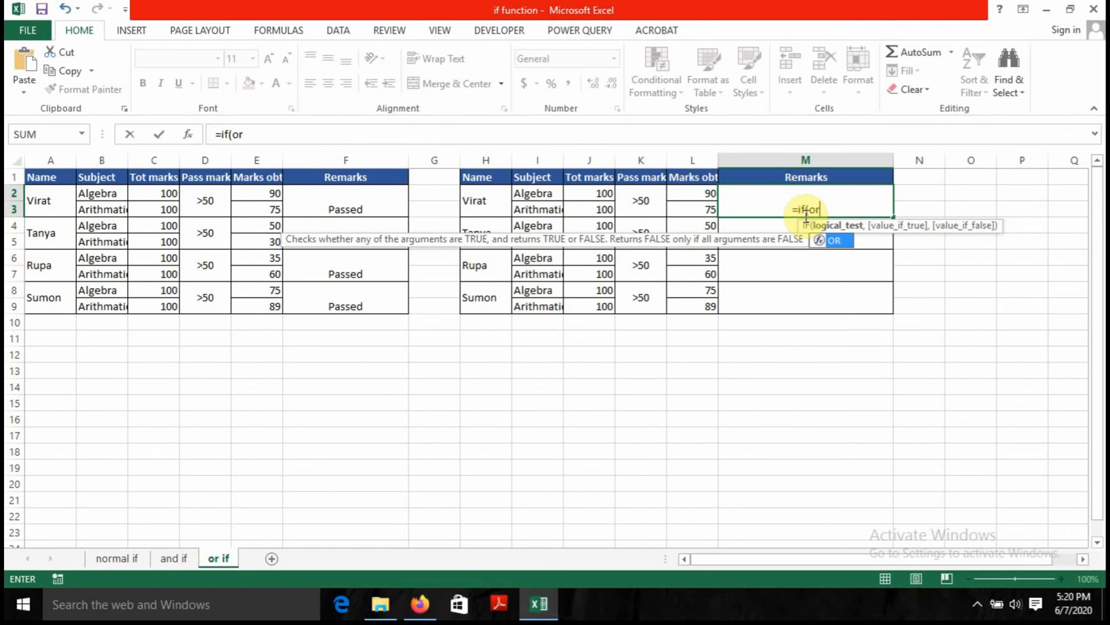
{"action": "type", "text": "("}
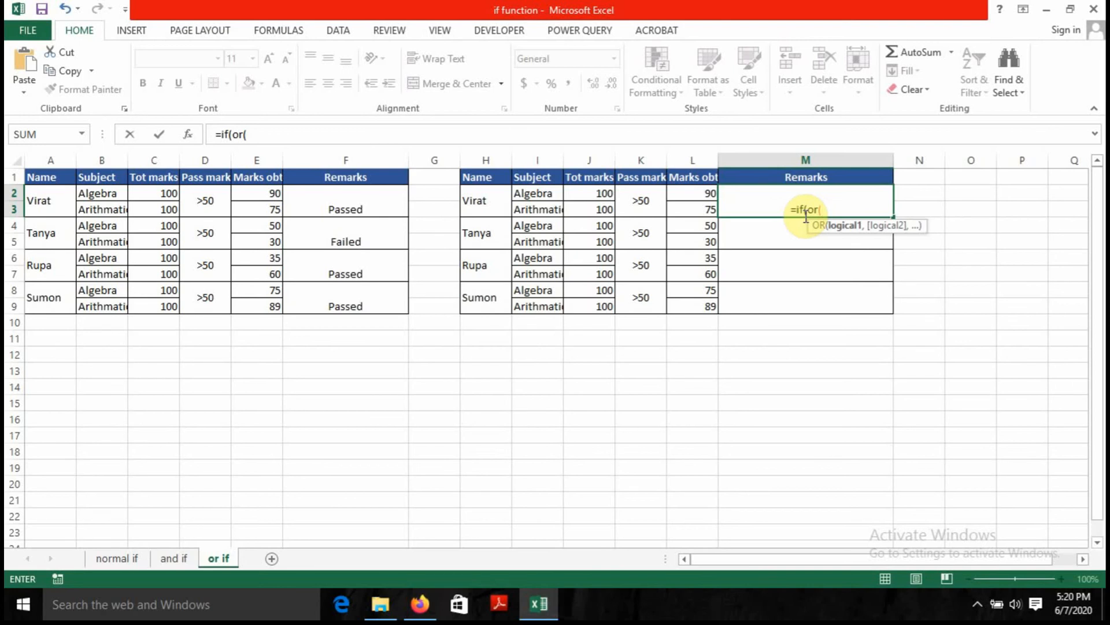
- Enter the OR conditions L2>50 and L3>50 as the logical test of M2's IF formula
{"action": "left_click", "coordinate": [702, 193]}
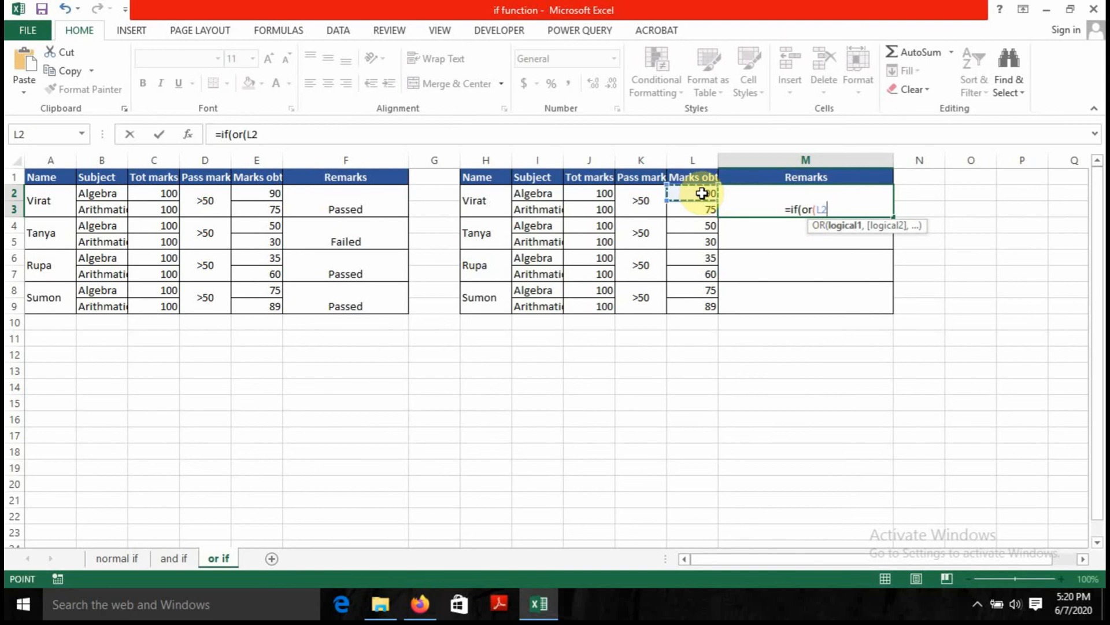
{"action": "type", "text": ">"}
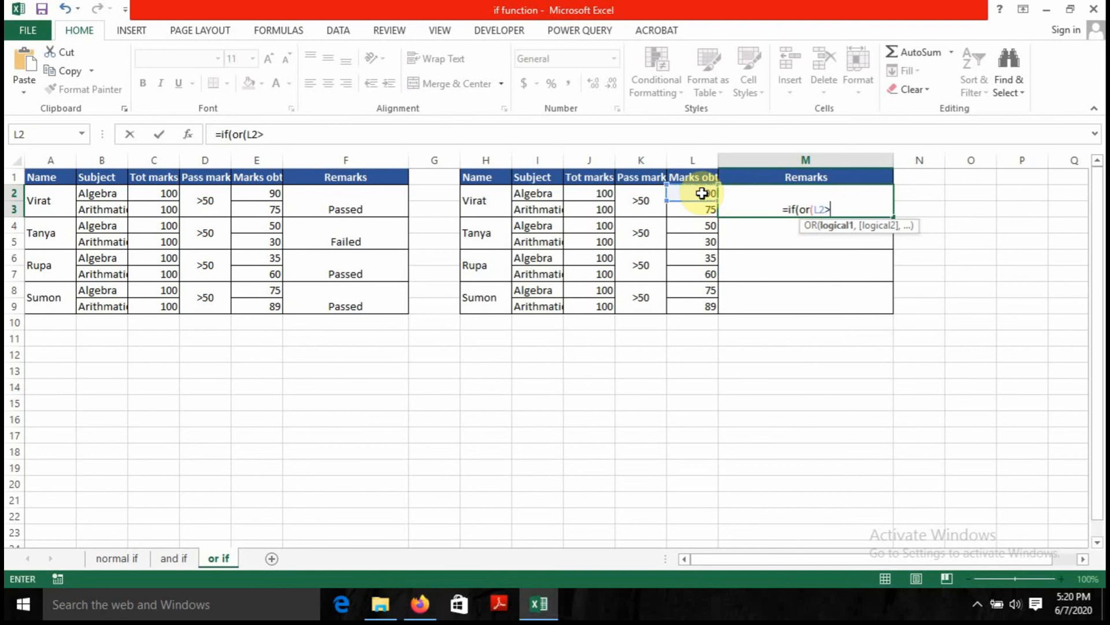
{"action": "type", "text": "50,"}
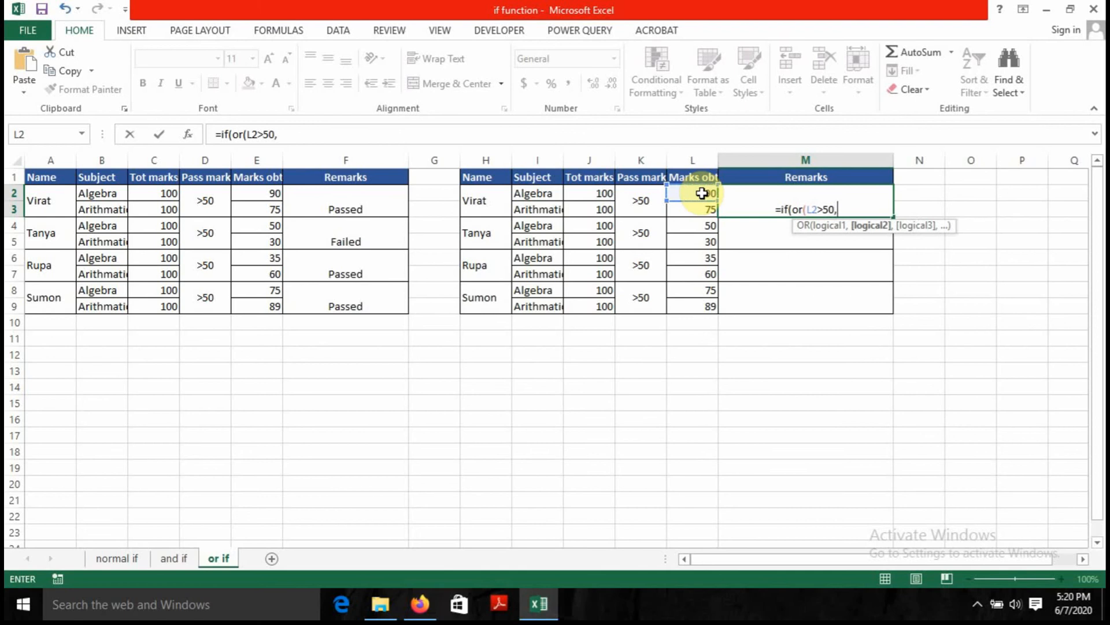
{"action": "left_click", "coordinate": [700, 213]}
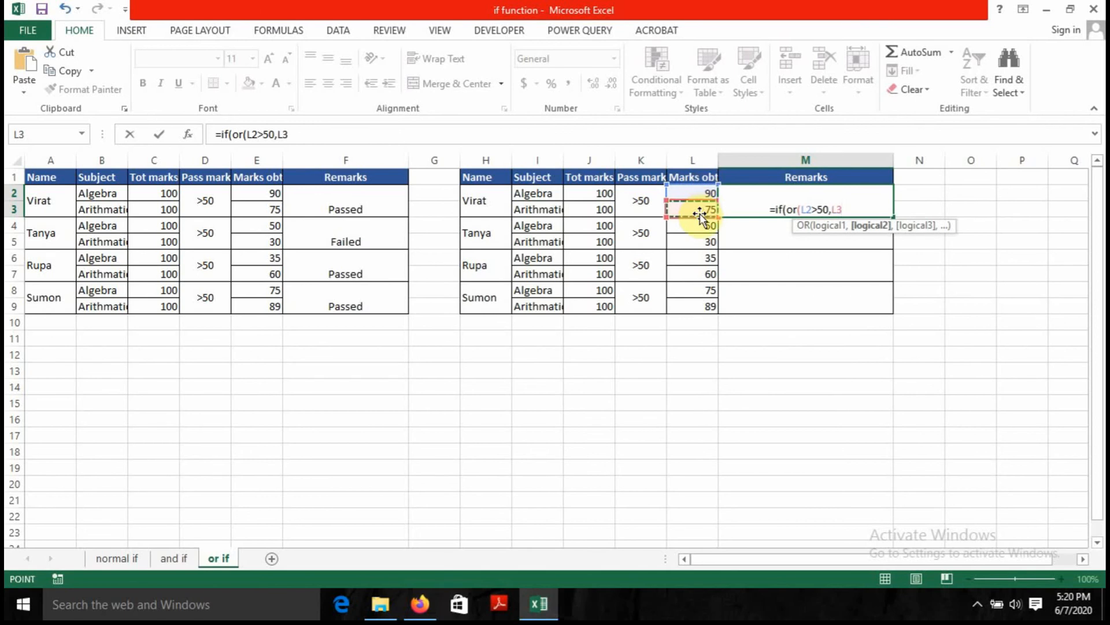
{"action": "type", "text": ">50"}
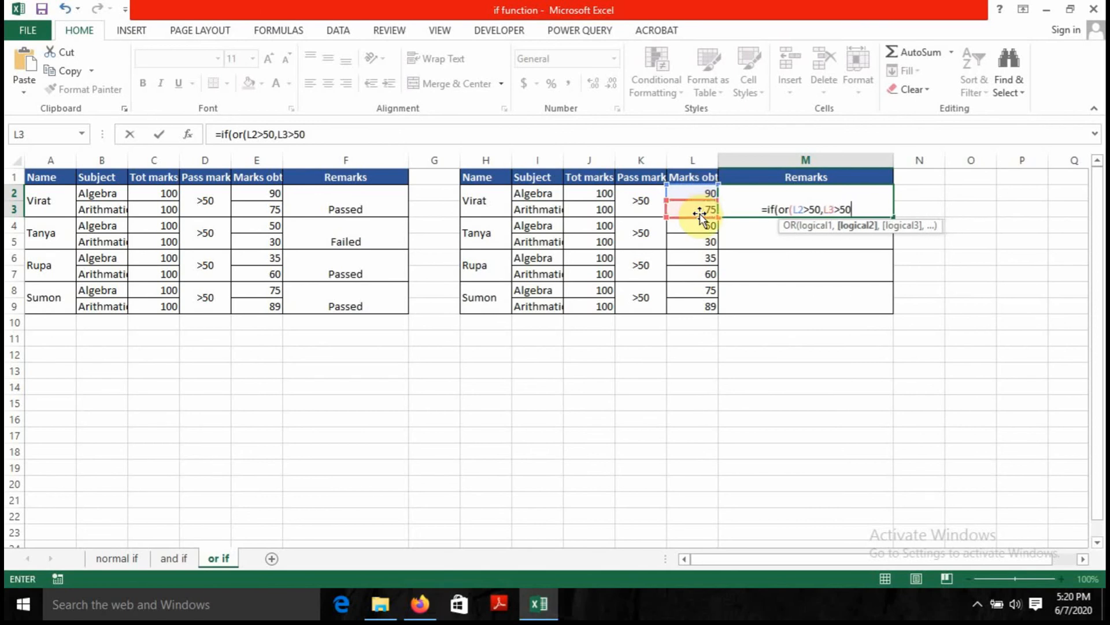
{"action": "type", "text": ")"}
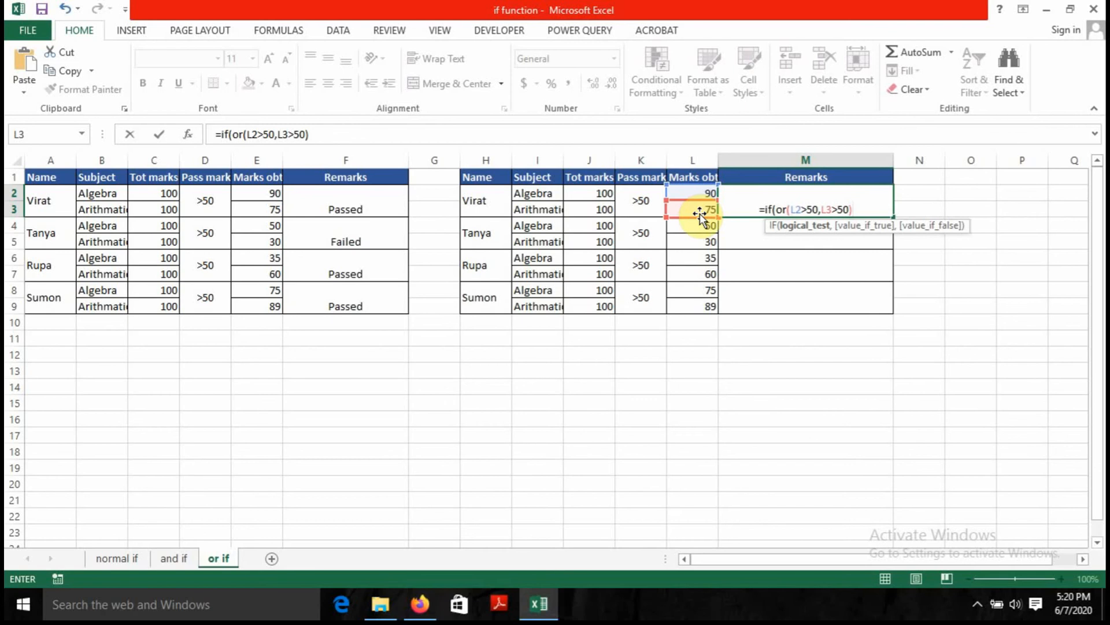
- Add "Passed" as the value-if-true and "Failed" as the value-if-false text, and complete the formula in M2
{"action": "type", "text": ","}
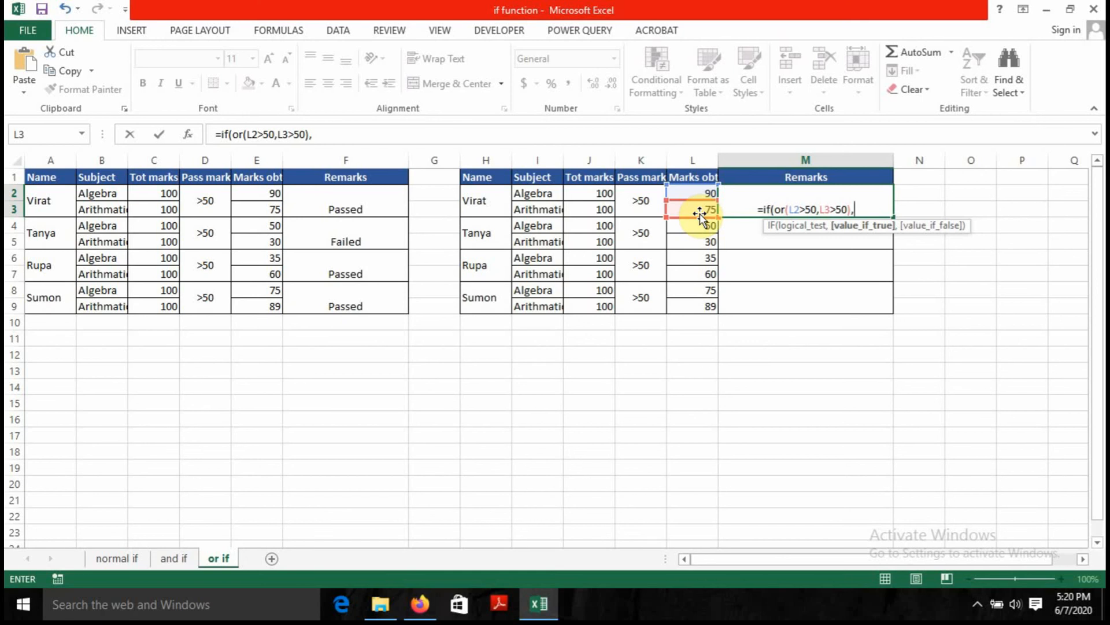
{"action": "type", "text": "\"Passed\""}
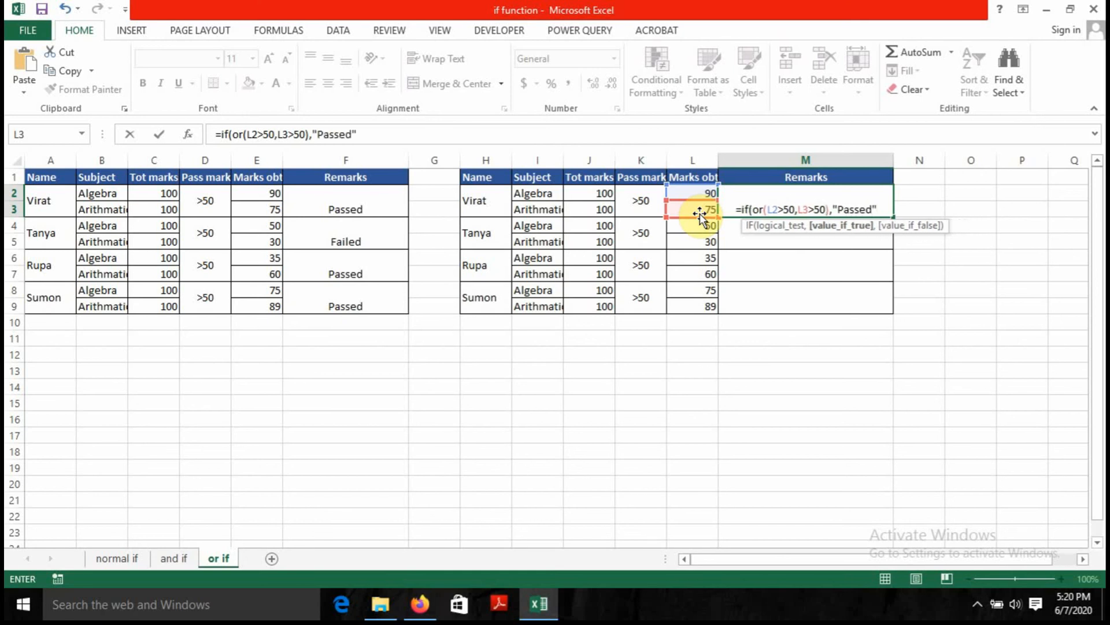
{"action": "type", "text": ",\""}
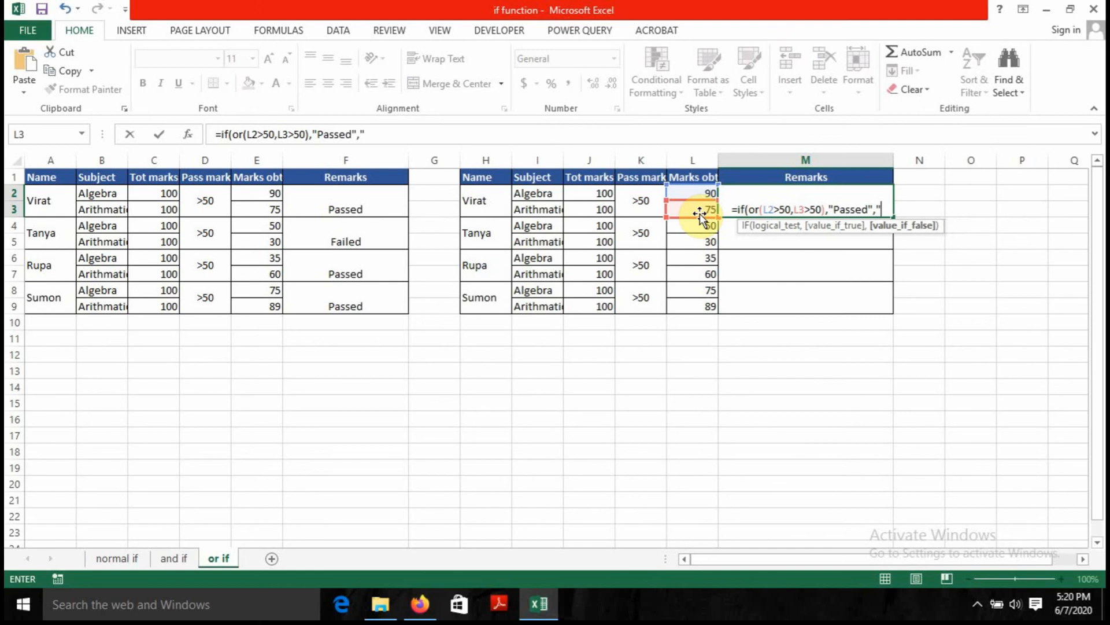
{"action": "type", "text": "Faile\""}
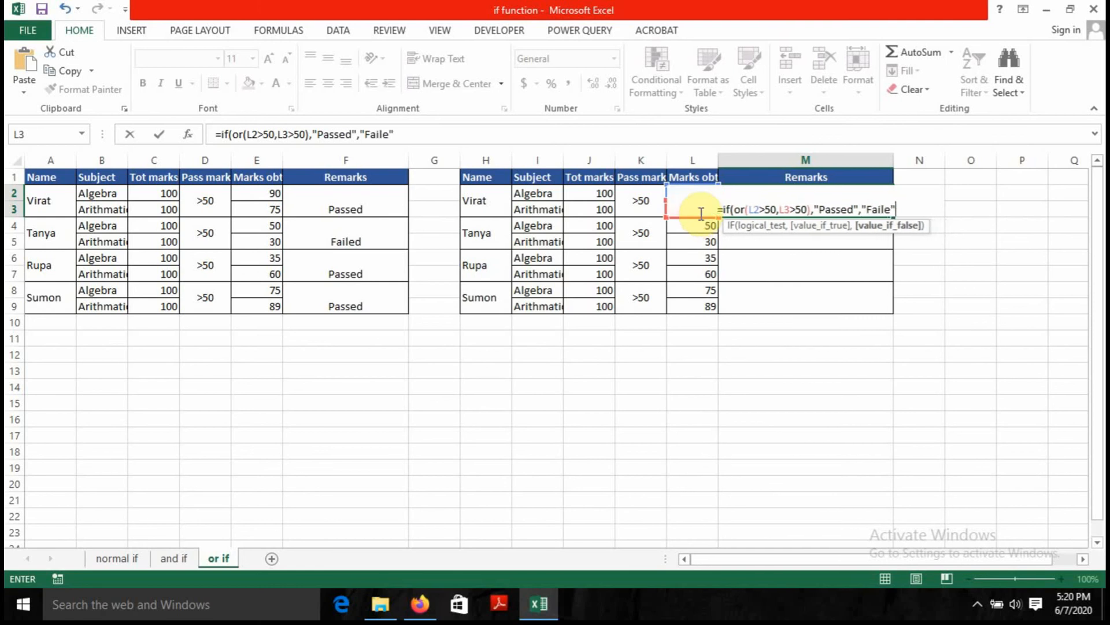
{"action": "type", "text": ")"}
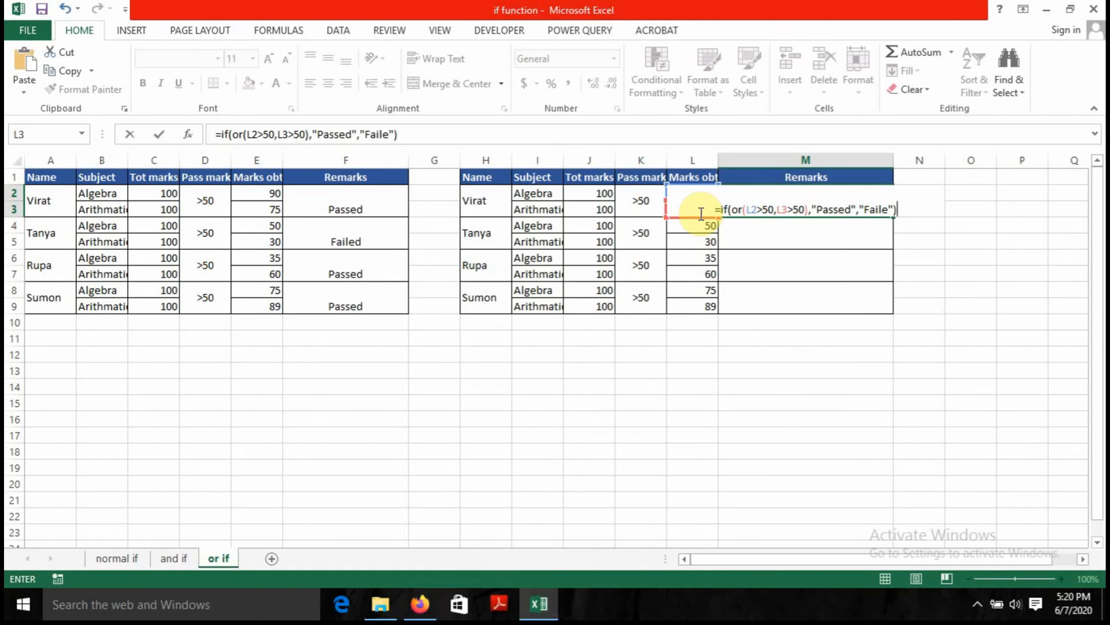
{"action": "left_click", "coordinate": [886, 208]}
{"action": "type", "text": "d"}
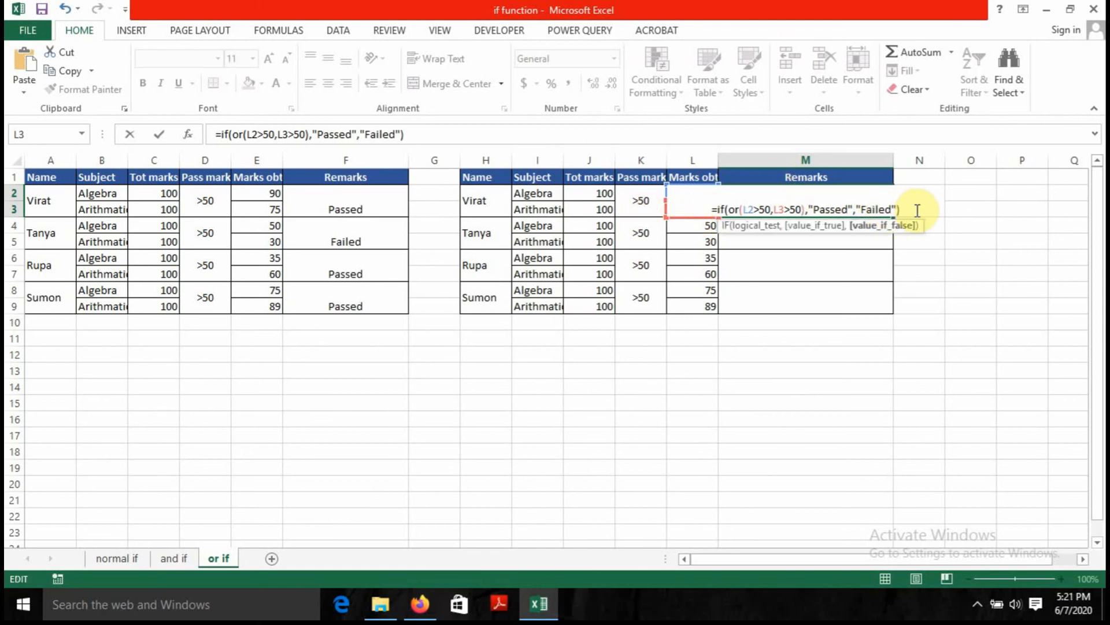
{"action": "left_click", "coordinate": [917, 213]}
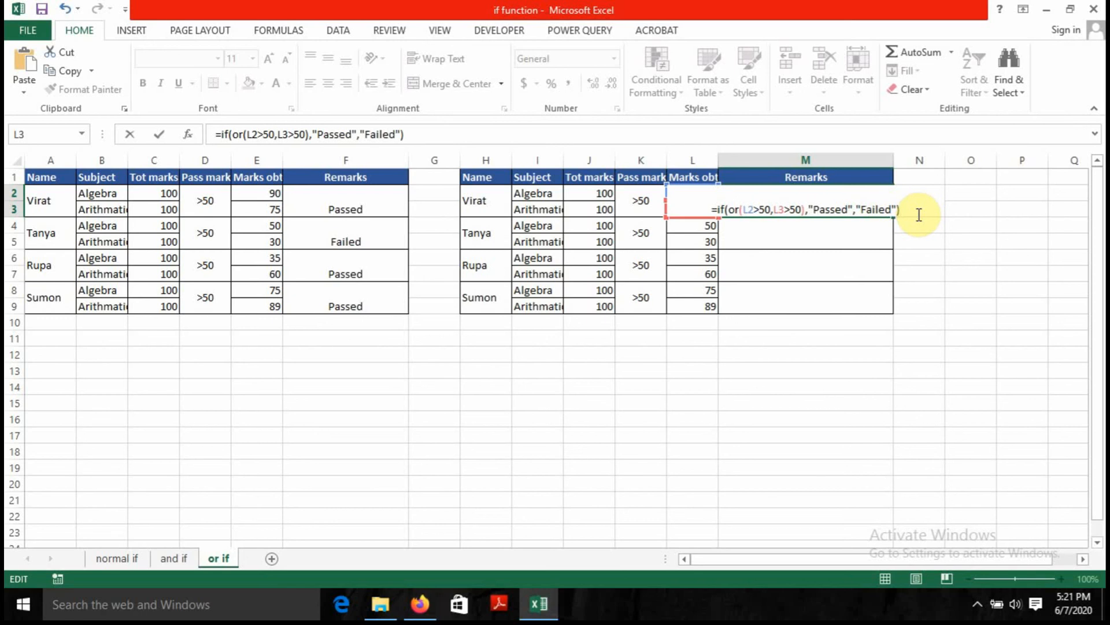
{"action": "key", "text": "Return"}
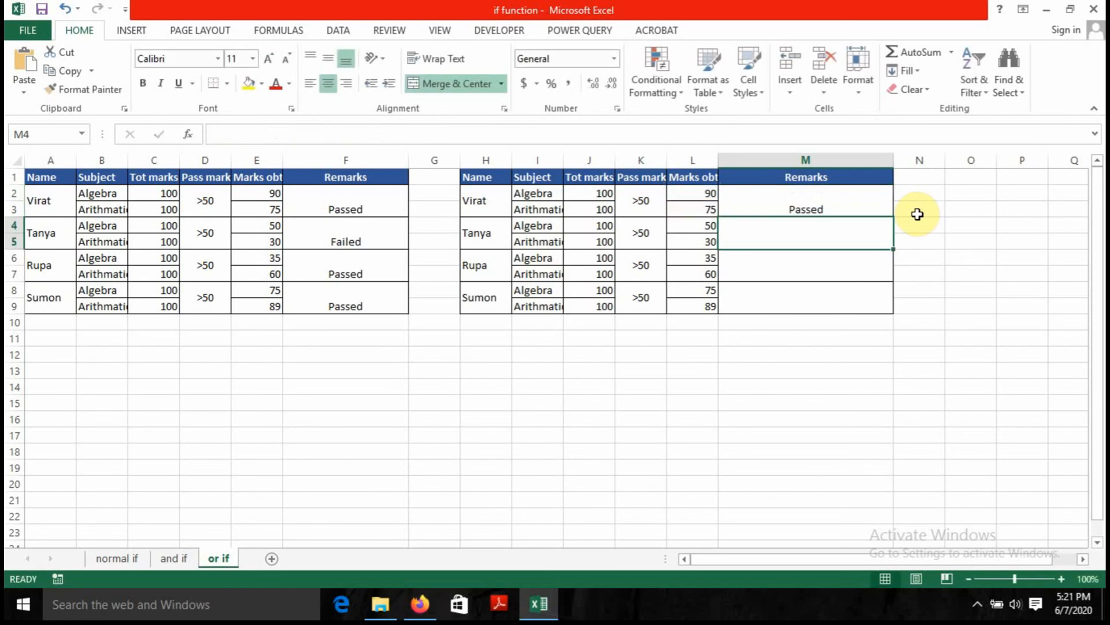
- Fill M2's OR formula down the Remarks column through row 9, and check M4's remark against L4, L5 and the pass mark in K4
{"action": "left_click", "coordinate": [841, 208]}
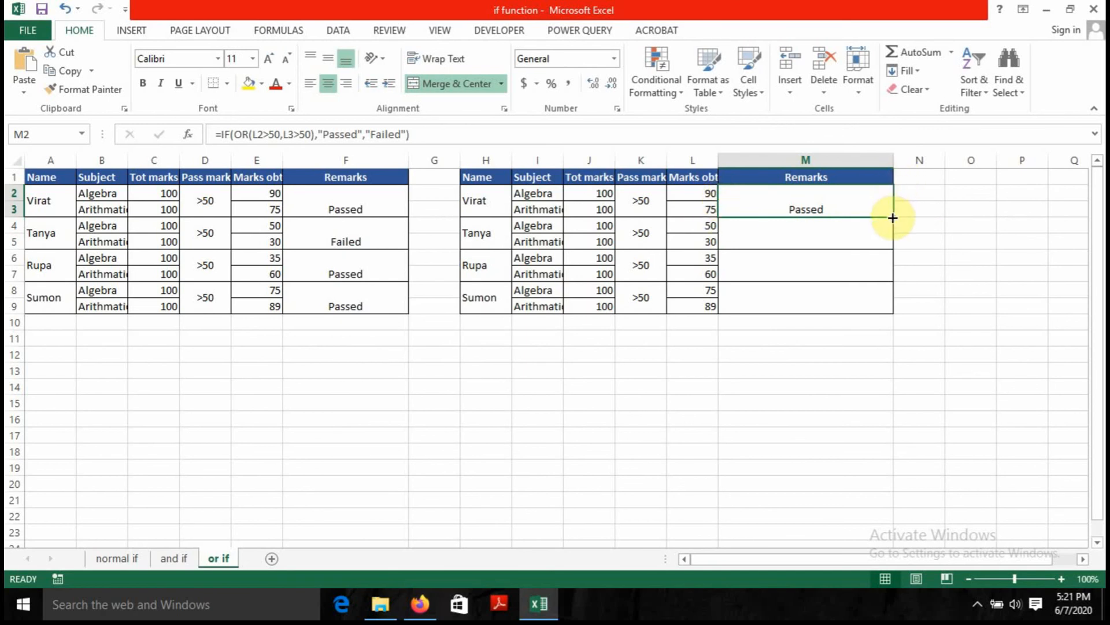
{"action": "left_click_drag", "start_coordinate": [891, 218], "coordinate": [905, 300]}
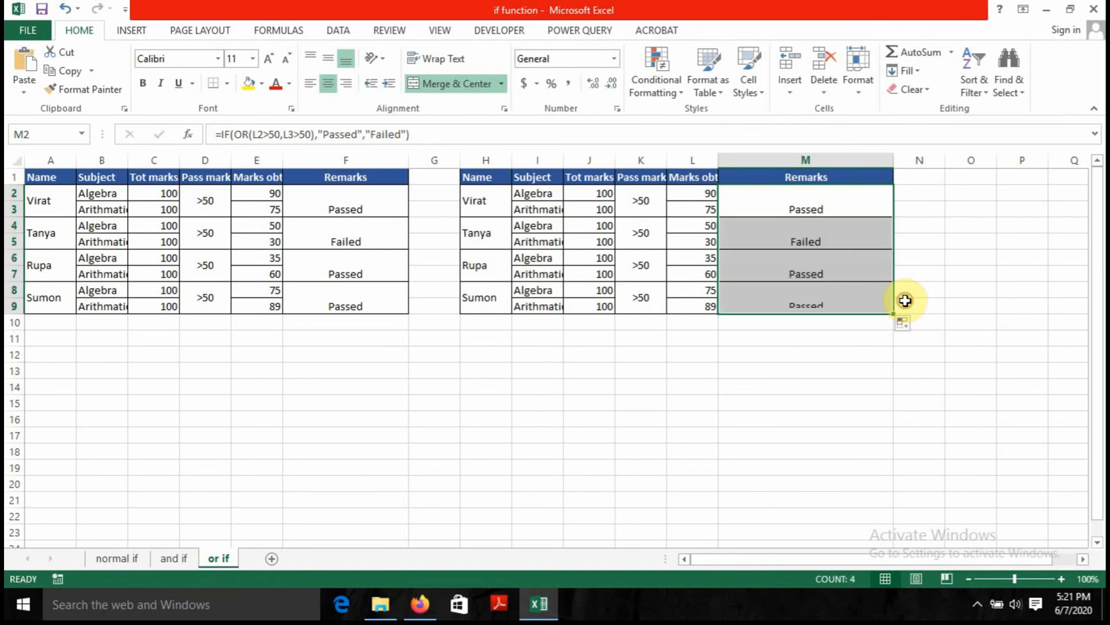
{"action": "left_click", "coordinate": [811, 239]}
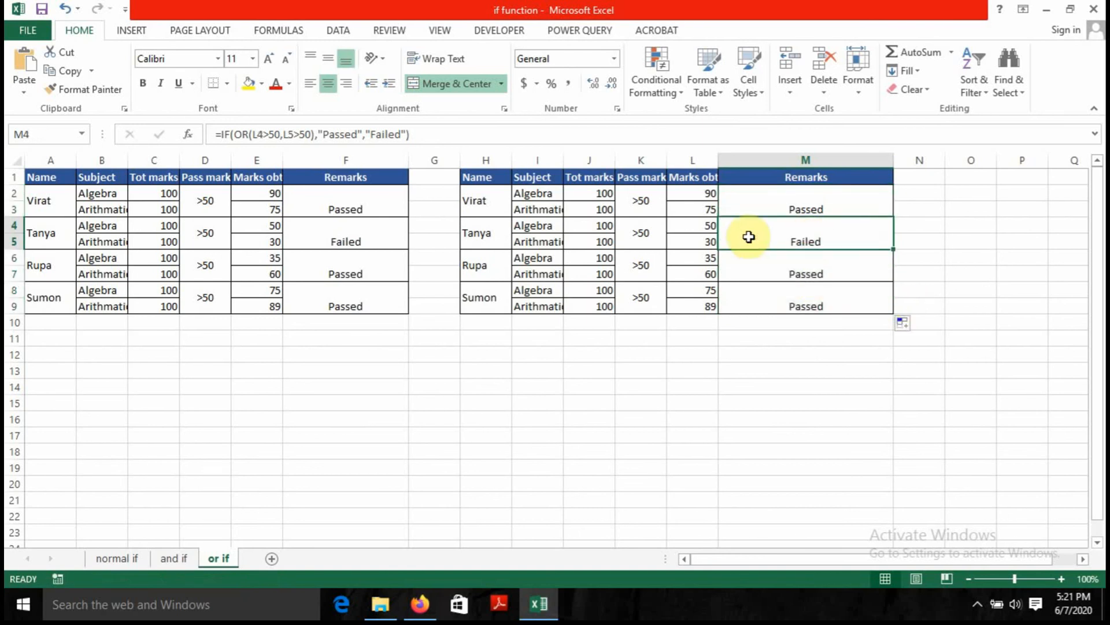
{"action": "left_click", "coordinate": [691, 226]}
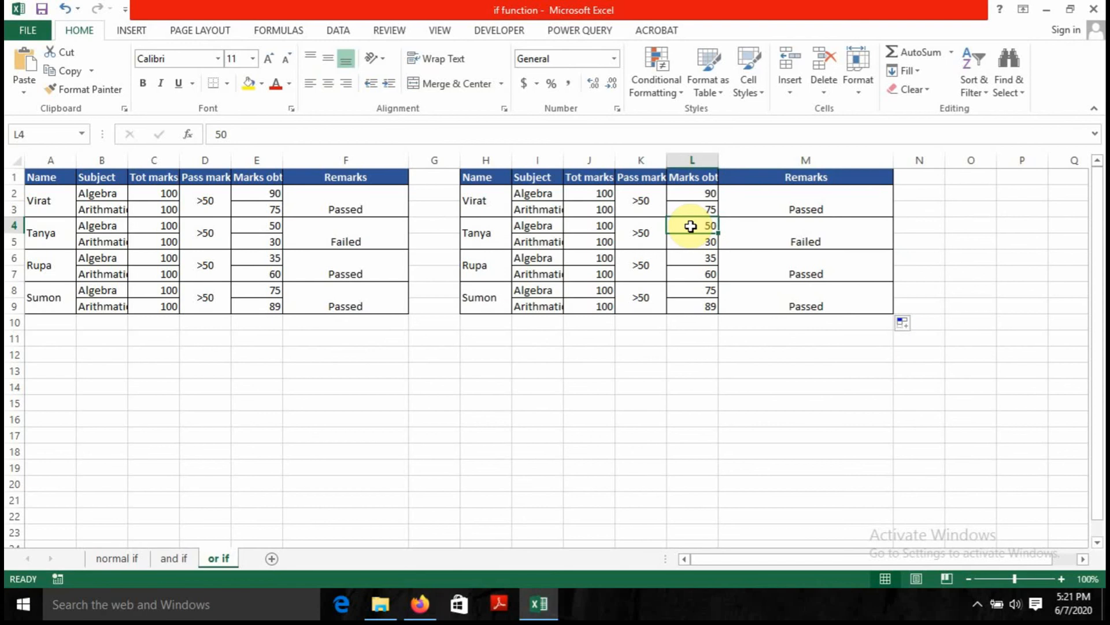
{"action": "left_click", "coordinate": [696, 244]}
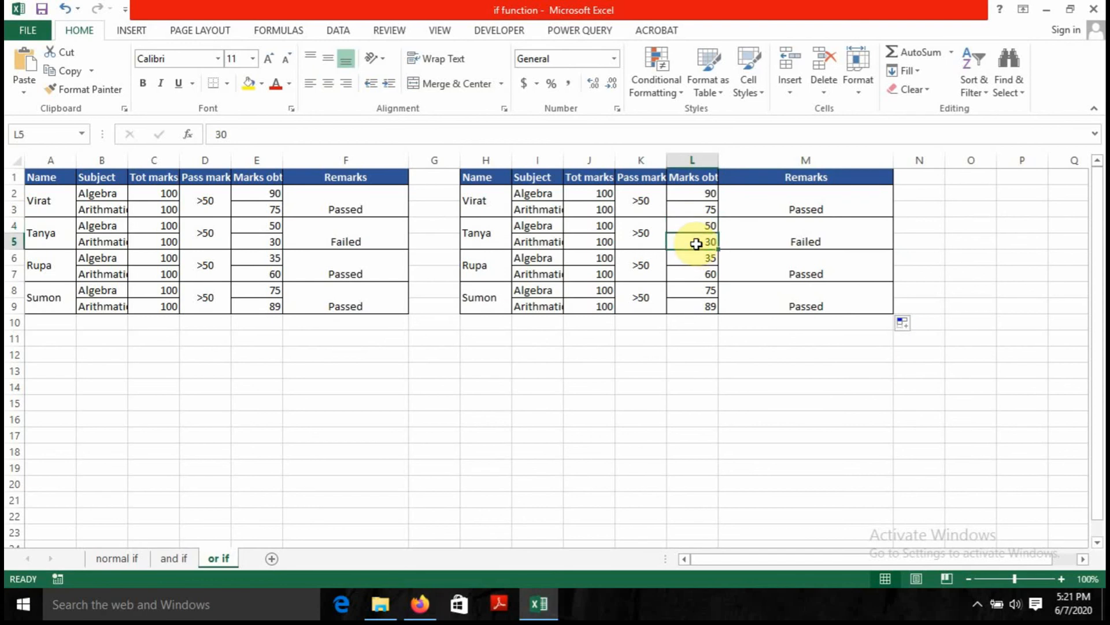
{"action": "left_click", "coordinate": [647, 230]}
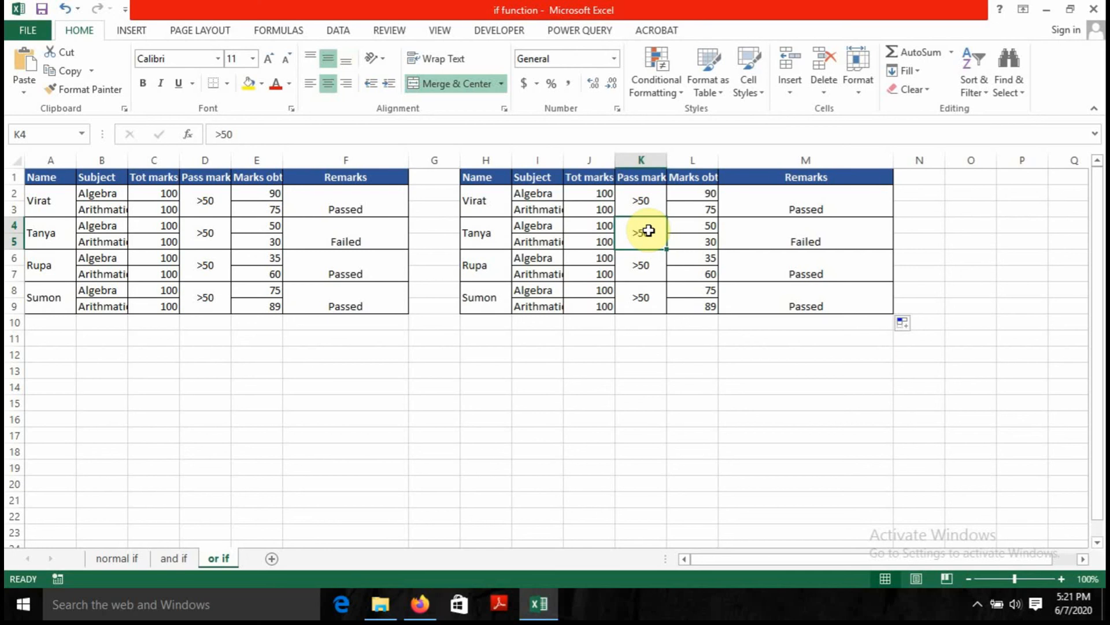
{"action": "left_click", "coordinate": [816, 240]}
{"action": "left_click", "coordinate": [820, 206]}
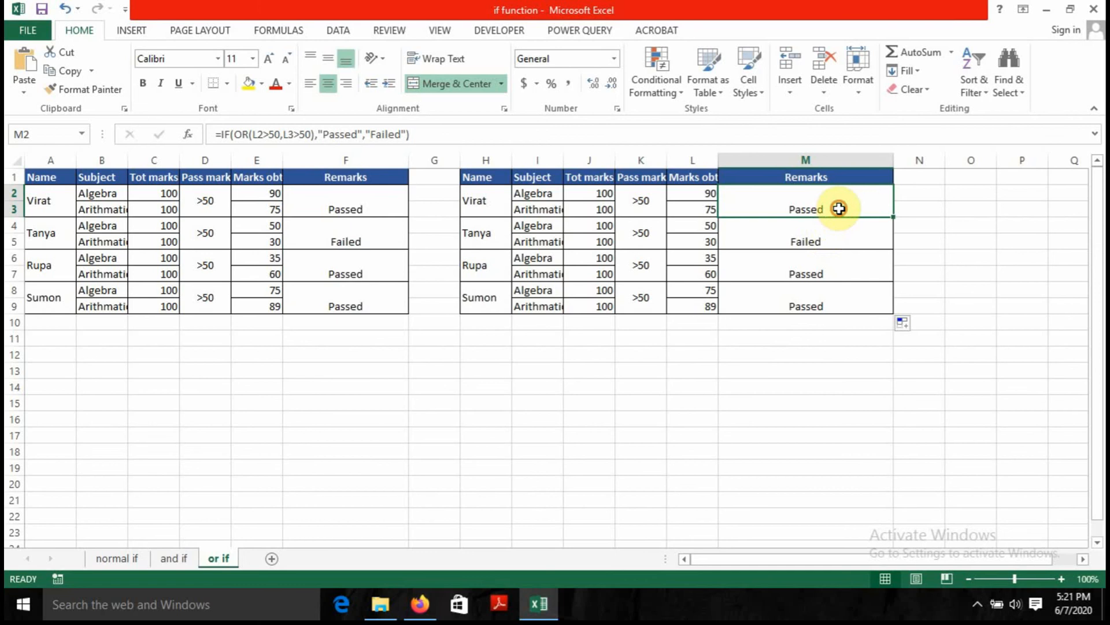
{"action": "type", "text": "="}
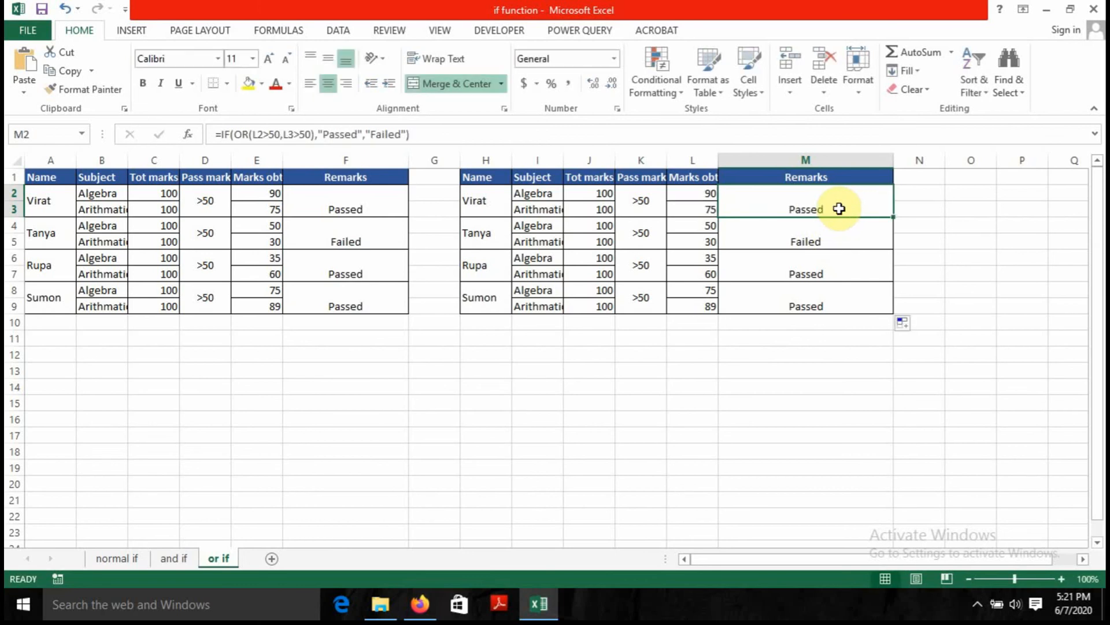
- Clear the remarks in M2:M9 and begin a new IF formula with a nested OR function in M2
{"action": "left_click_drag", "start_coordinate": [840, 209], "coordinate": [846, 305]}
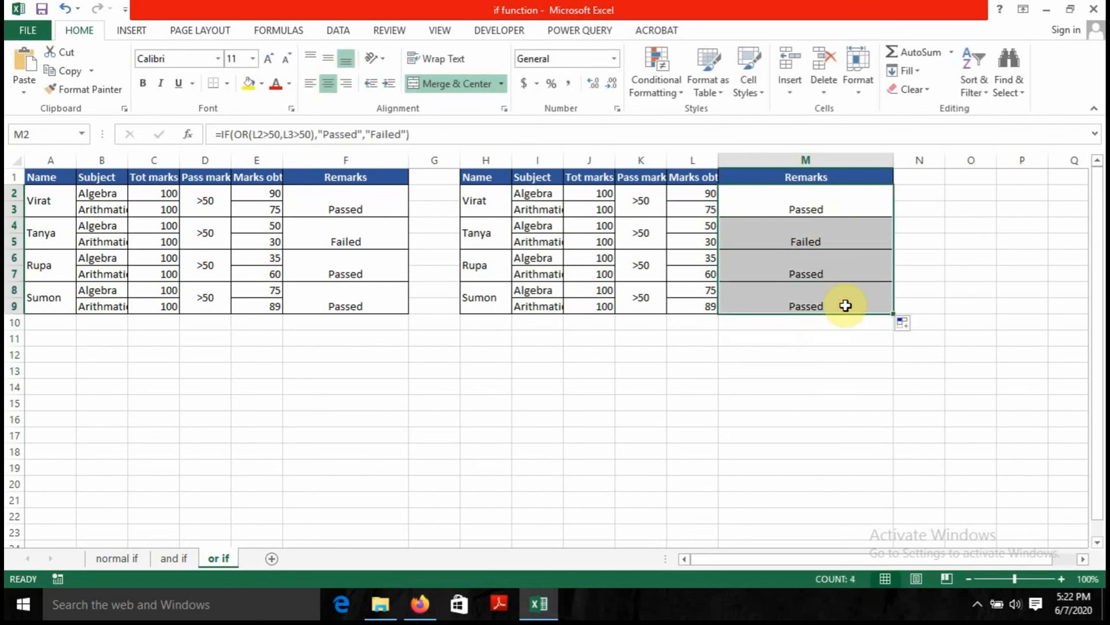
{"action": "key", "text": "Delete"}
{"action": "left_click", "coordinate": [817, 200]}
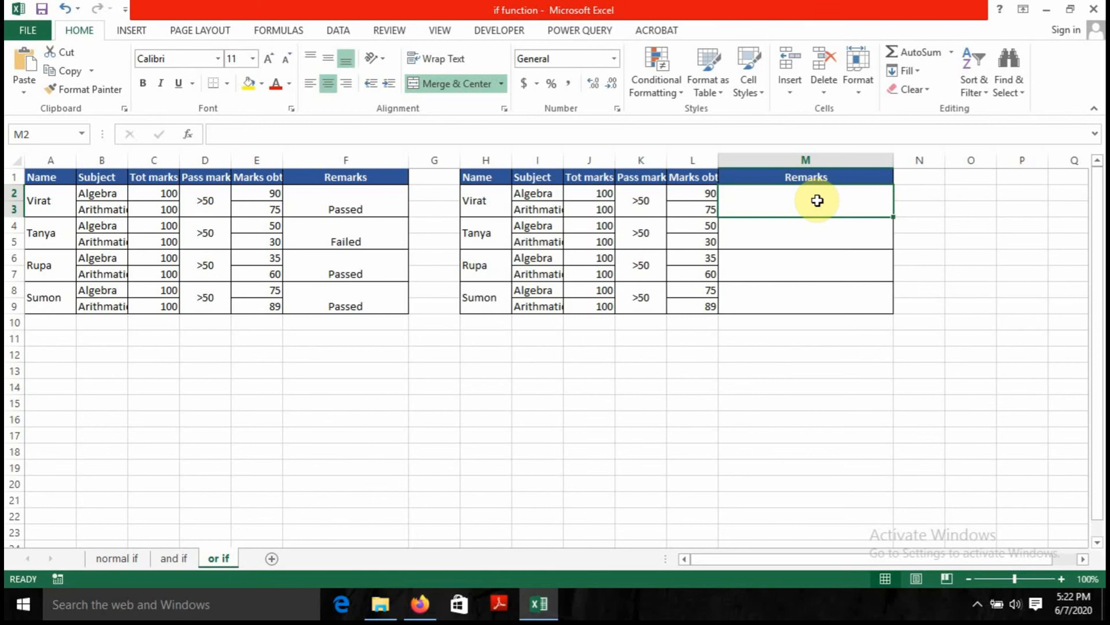
{"action": "type", "text": "=if"}
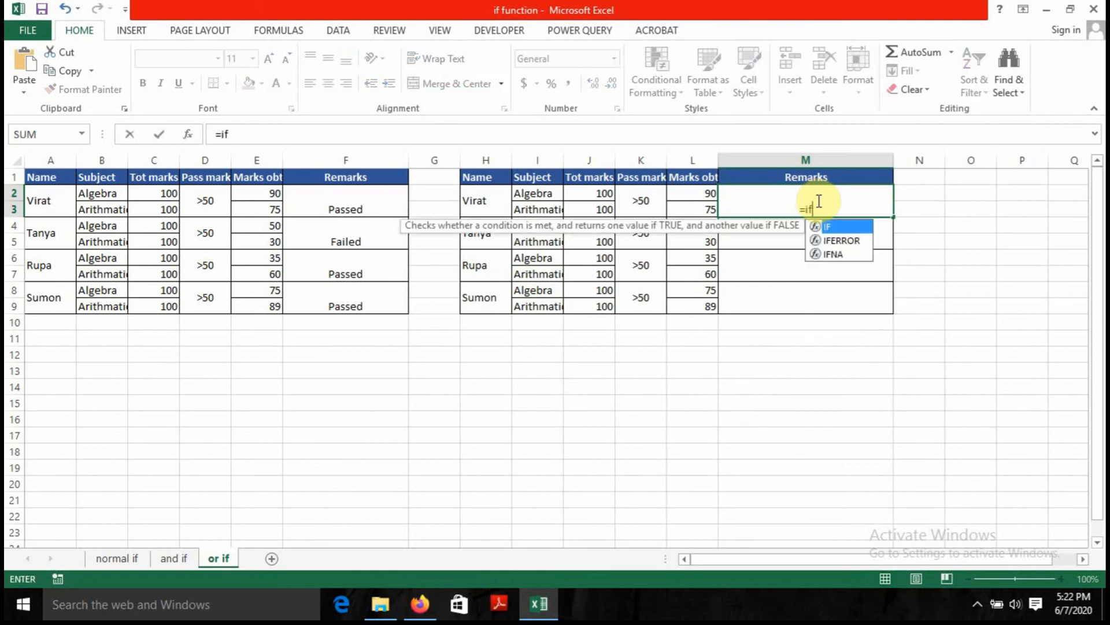
{"action": "type", "text": "("}
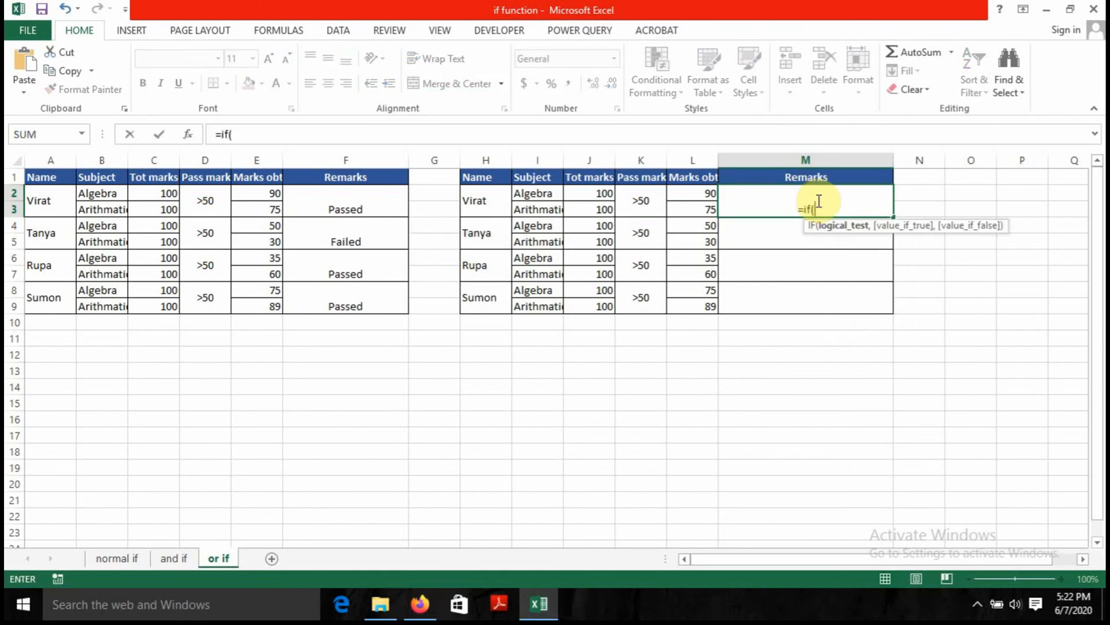
{"action": "type", "text": "or("}
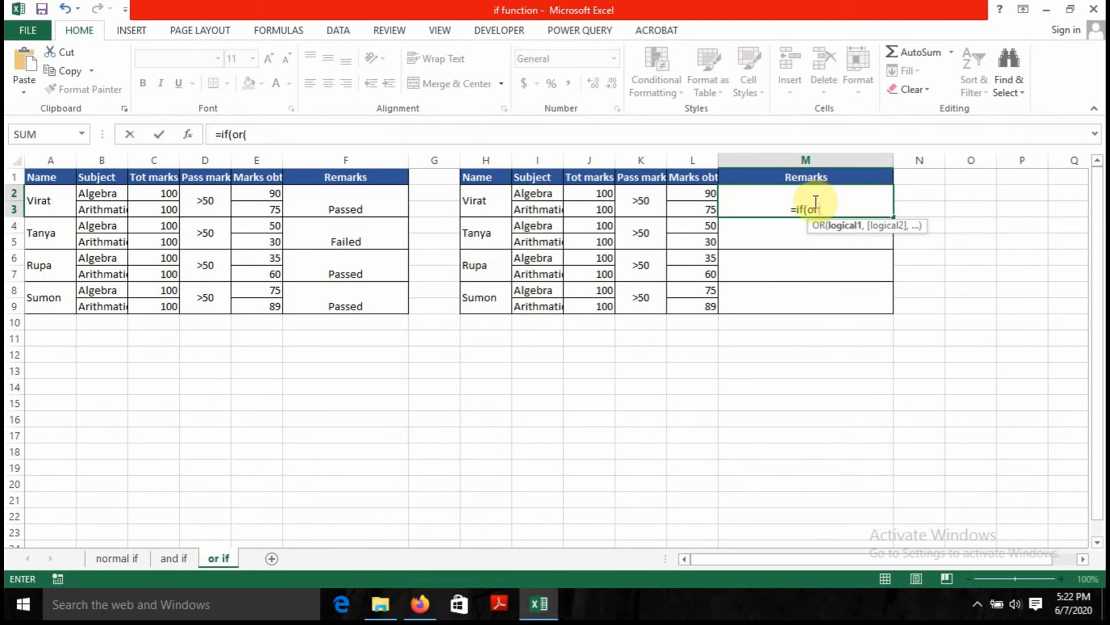
- Enter L2>50 and L3>50 as the OR conditions and close the OR function as the IF's logical test
{"action": "left_click", "coordinate": [695, 193]}
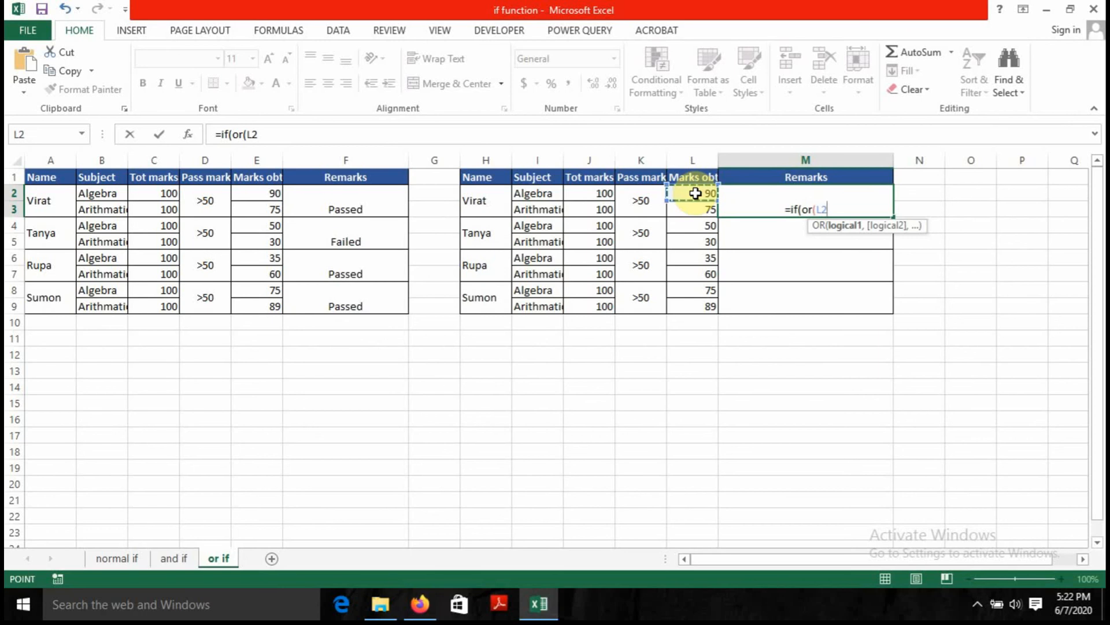
{"action": "type", "text": ">50,"}
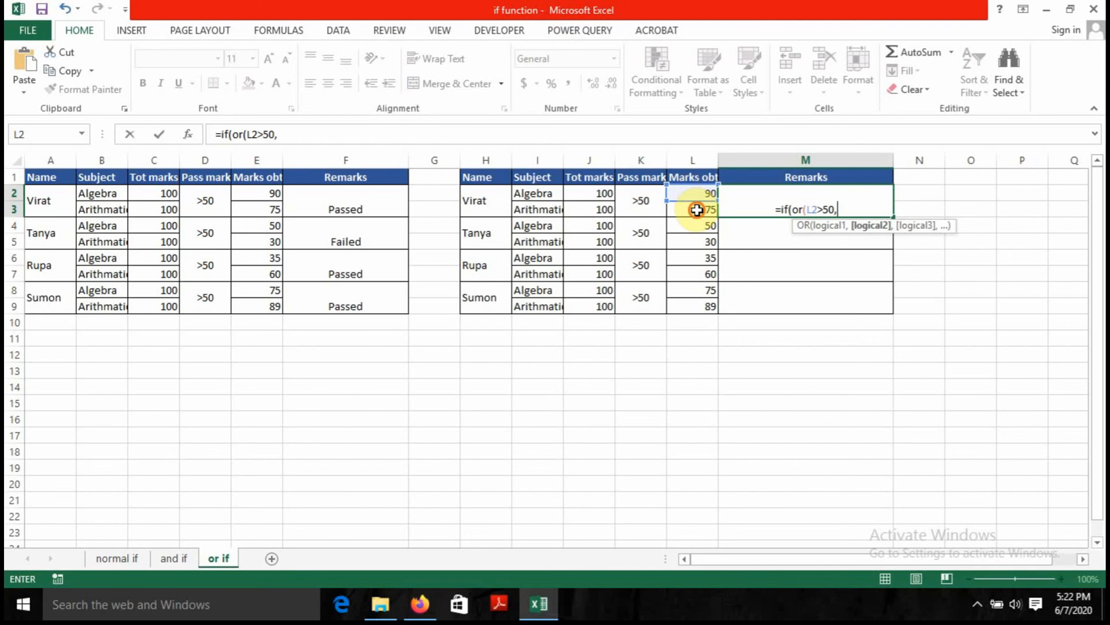
{"action": "left_click", "coordinate": [697, 210]}
{"action": "type", "text": ">50"}
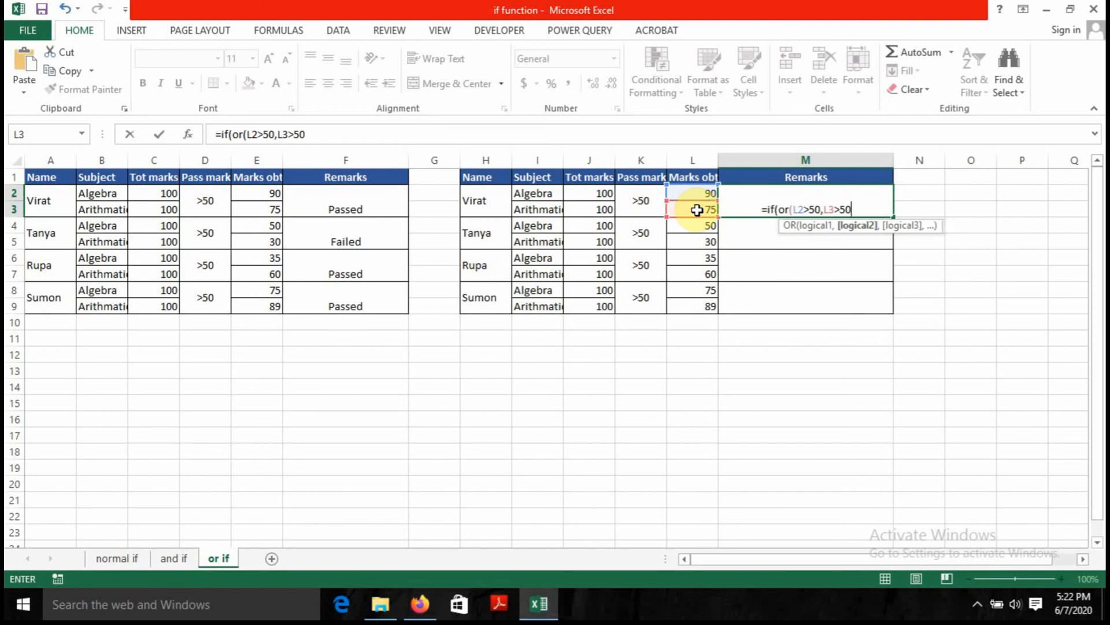
{"action": "type", "text": ",\""}
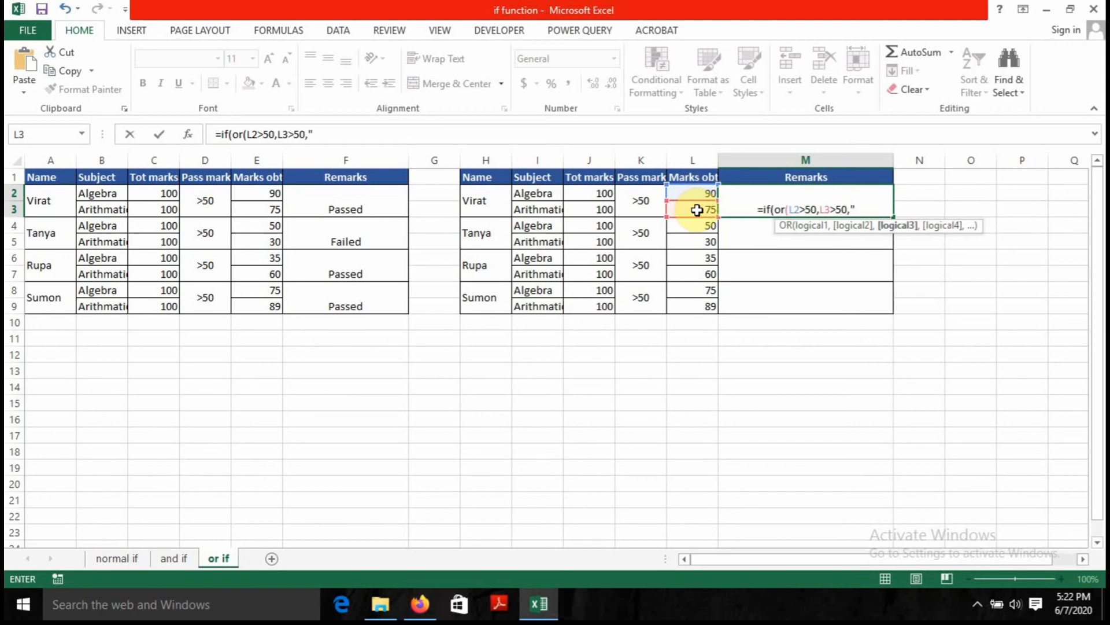
{"action": "key", "text": "BackSpace"}
{"action": "key", "text": "BackSpace"}
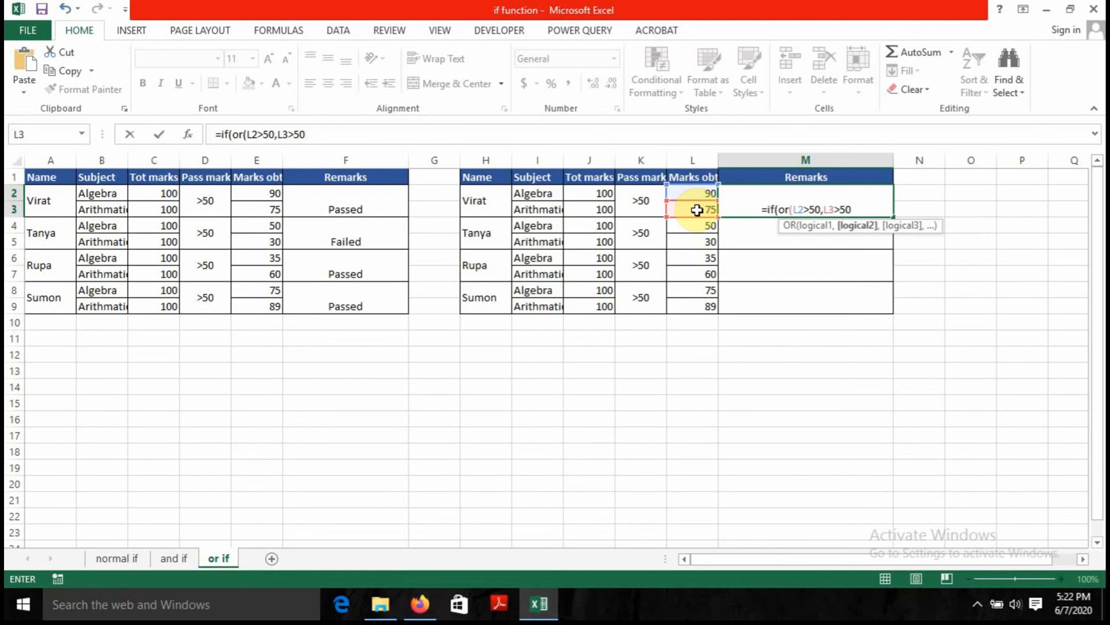
{"action": "type", "text": "),"}
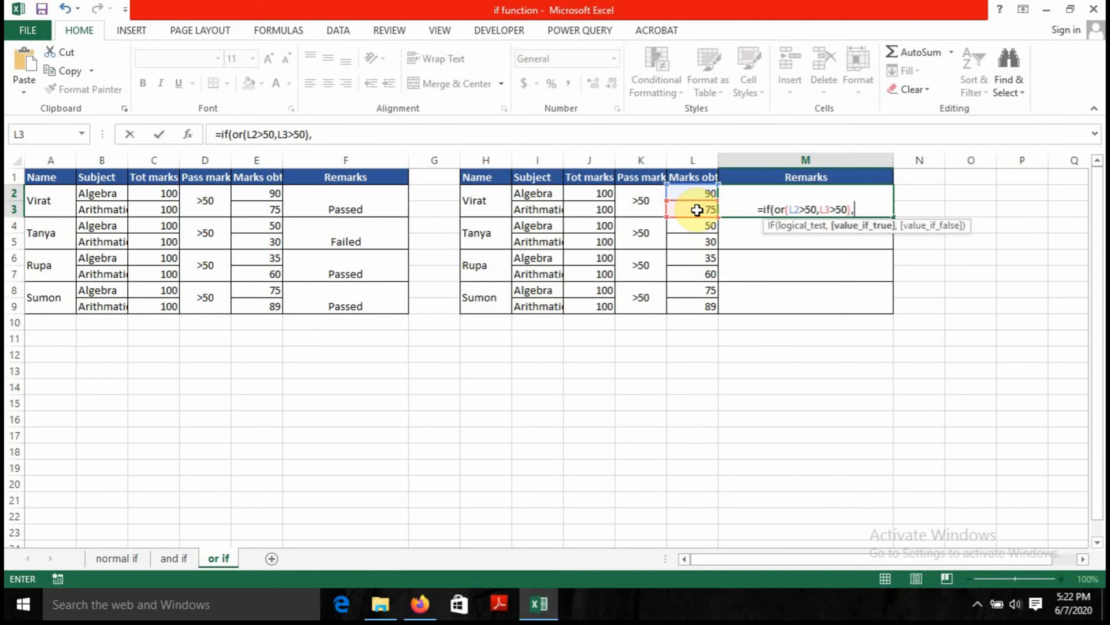
- Add "Passed" as the value-if-true and "Faile" as the value-if-false text, and complete M2's formula
{"action": "type", "text": "\""}
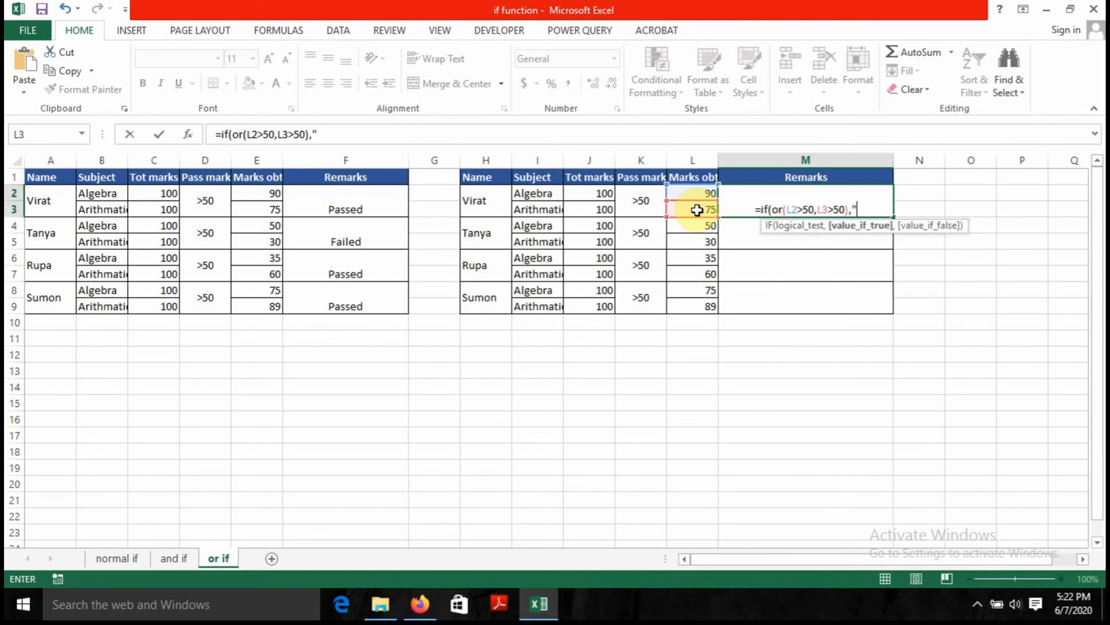
{"action": "type", "text": "Passed"}
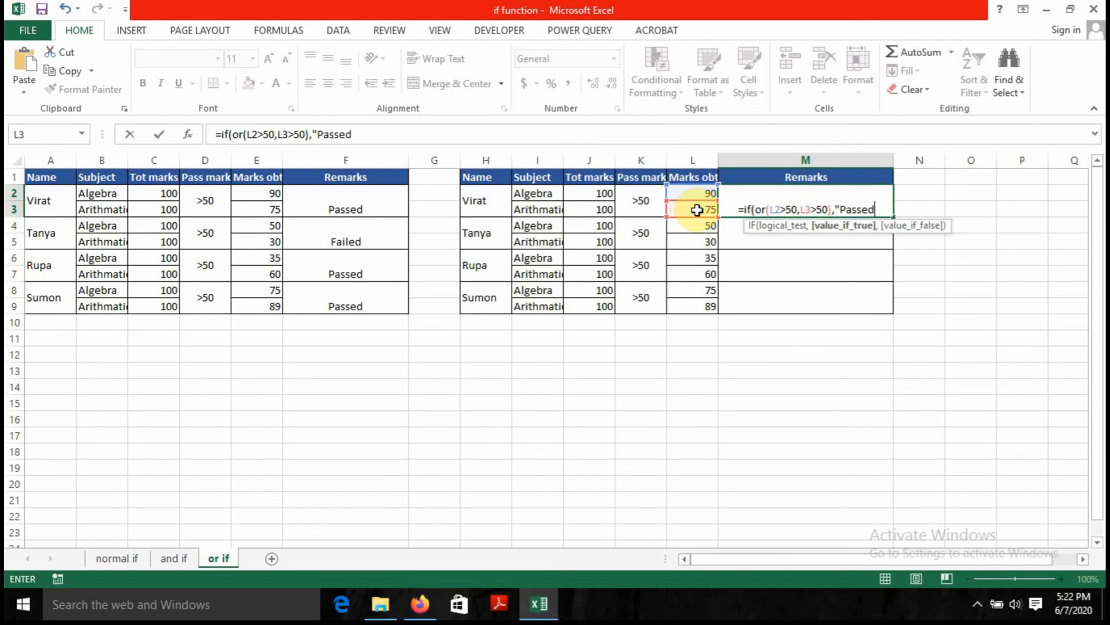
{"action": "type", "text": "\",\""}
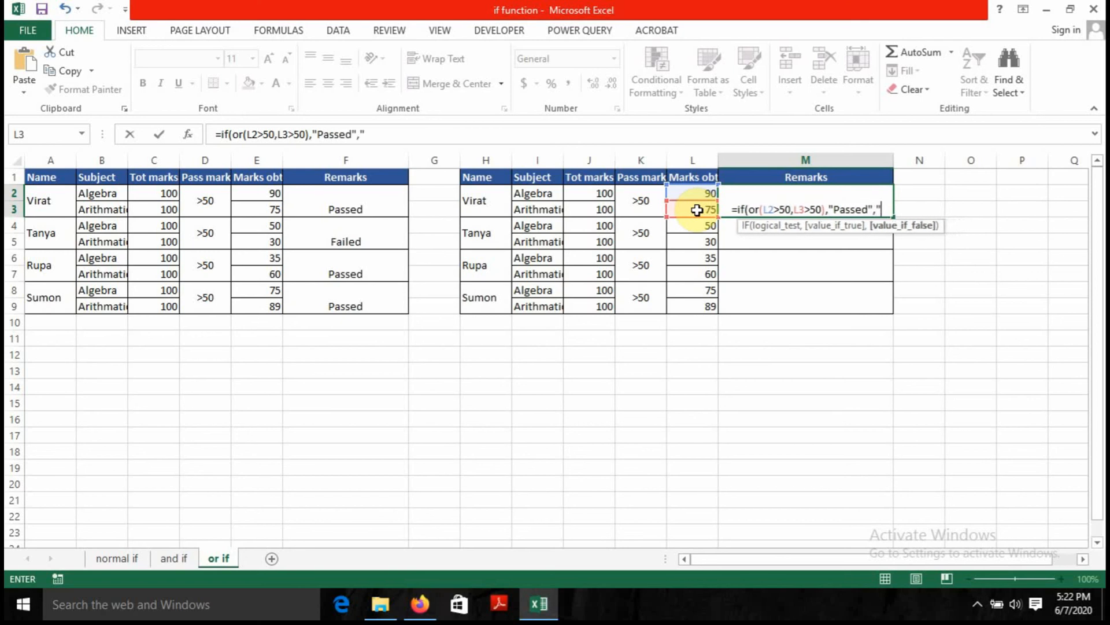
{"action": "type", "text": "Faile"}
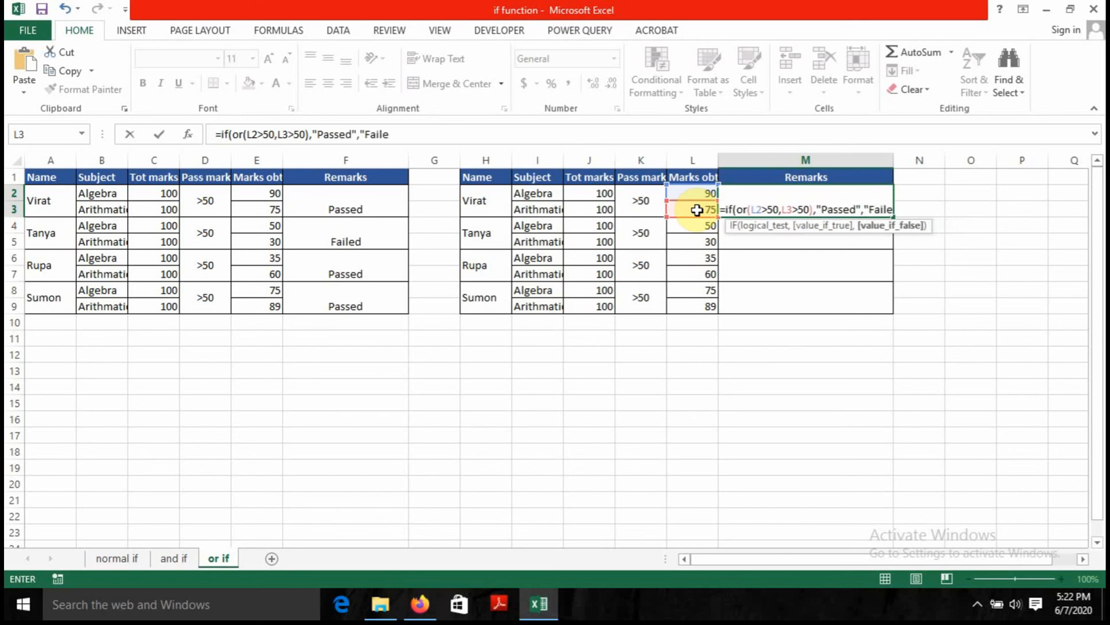
{"action": "type", "text": "\")"}
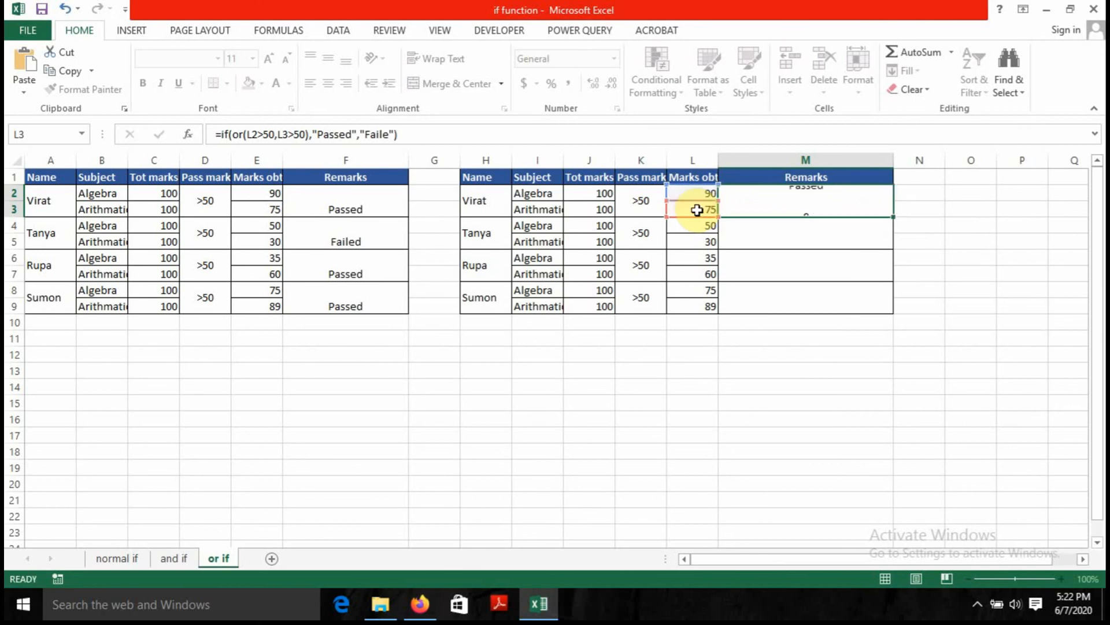
{"action": "key", "text": "Return"}
- Correct the value-if-false text in M2's formula to "Failed"
{"action": "left_click", "coordinate": [782, 211]}
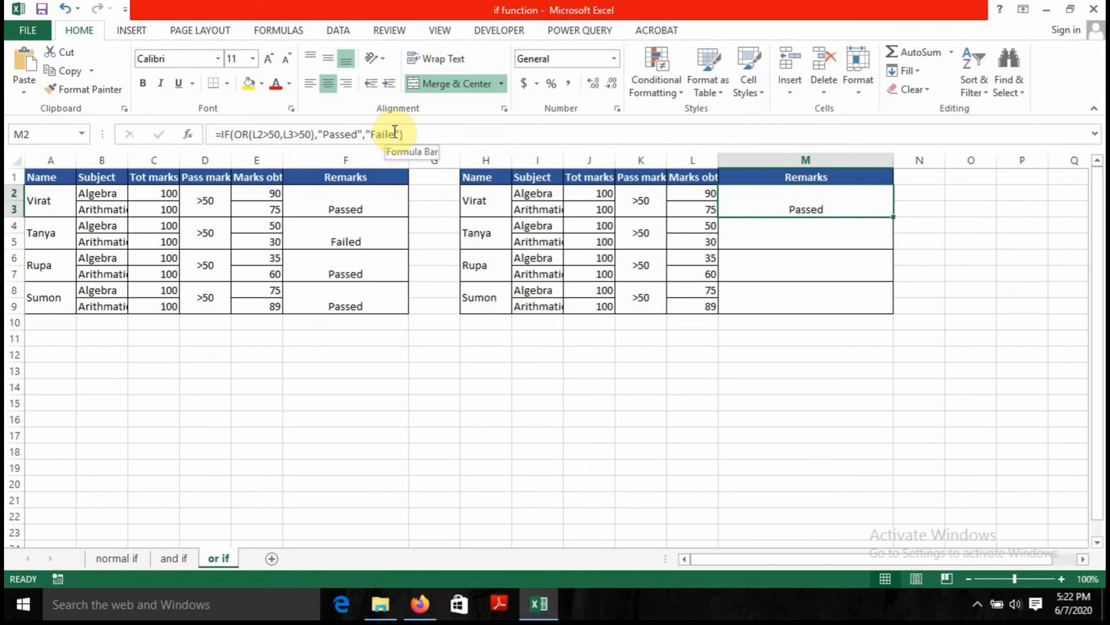
{"action": "left_click", "coordinate": [395, 133]}
{"action": "type", "text": "d"}
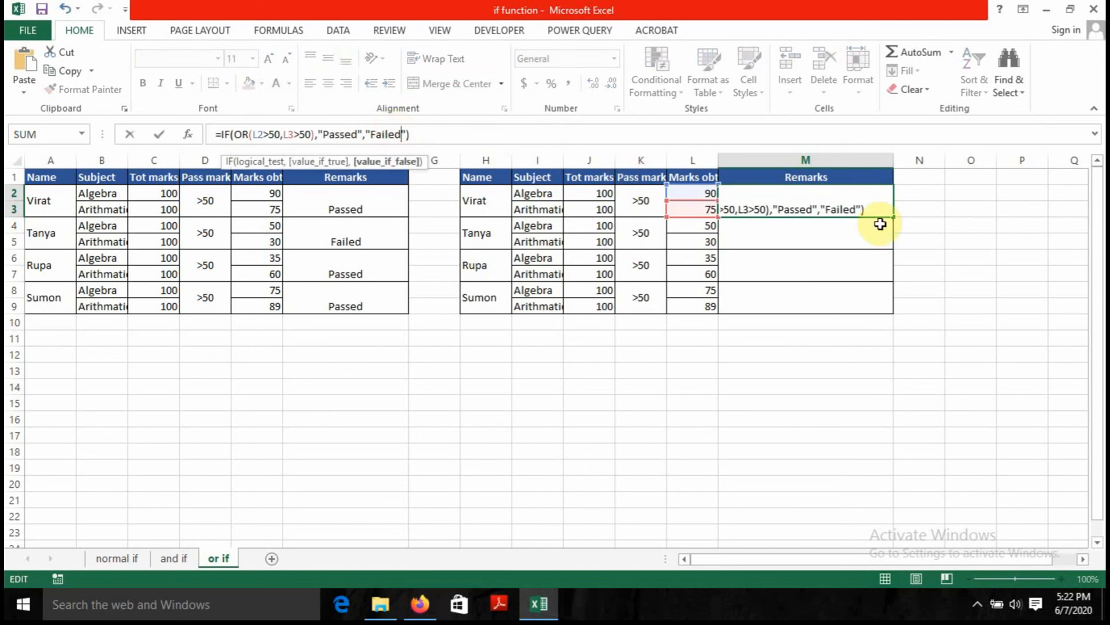
{"action": "left_click", "coordinate": [871, 208]}
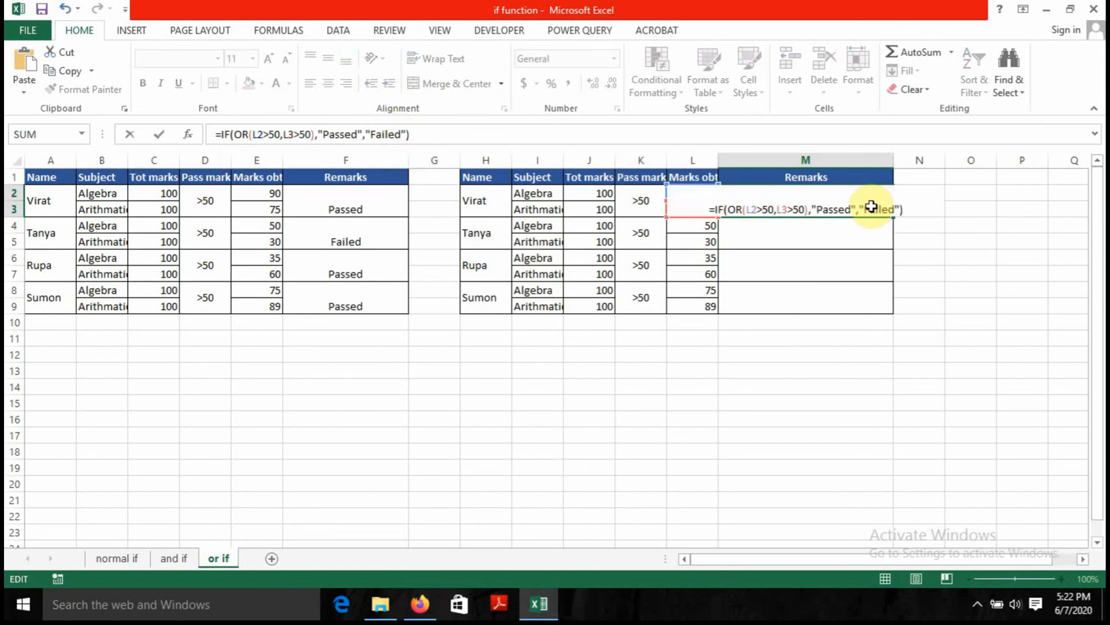
{"action": "key", "text": "Return"}
- Fill M2's formula down the Remarks column through row 9, and check the remarks in M2, M4 and M6 against their marks
{"action": "left_click", "coordinate": [852, 209]}
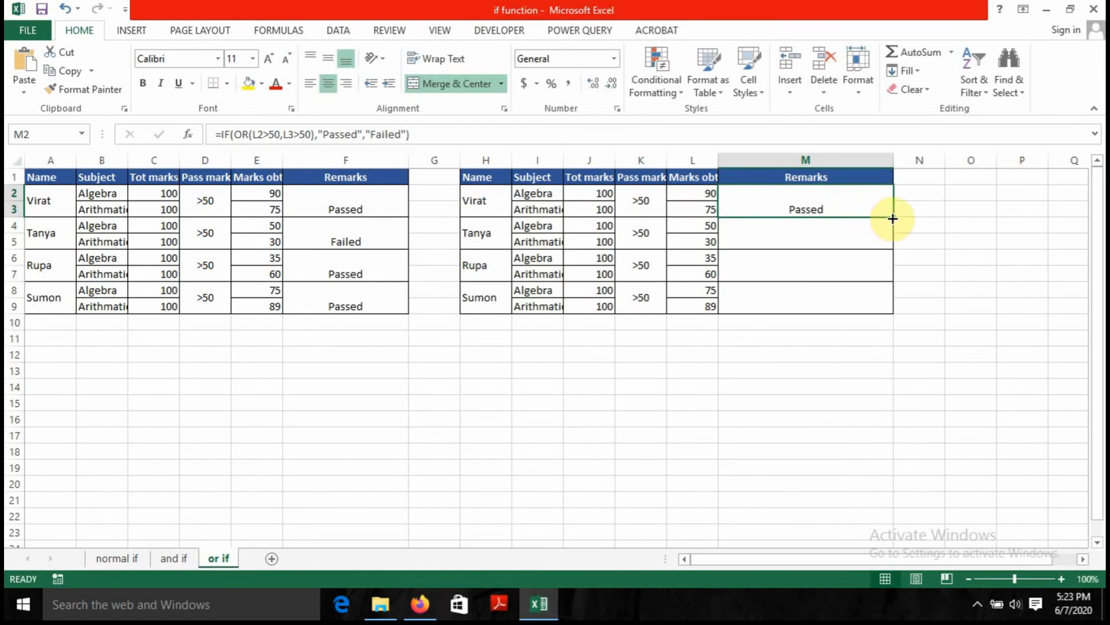
{"action": "left_click_drag", "start_coordinate": [887, 217], "coordinate": [888, 299]}
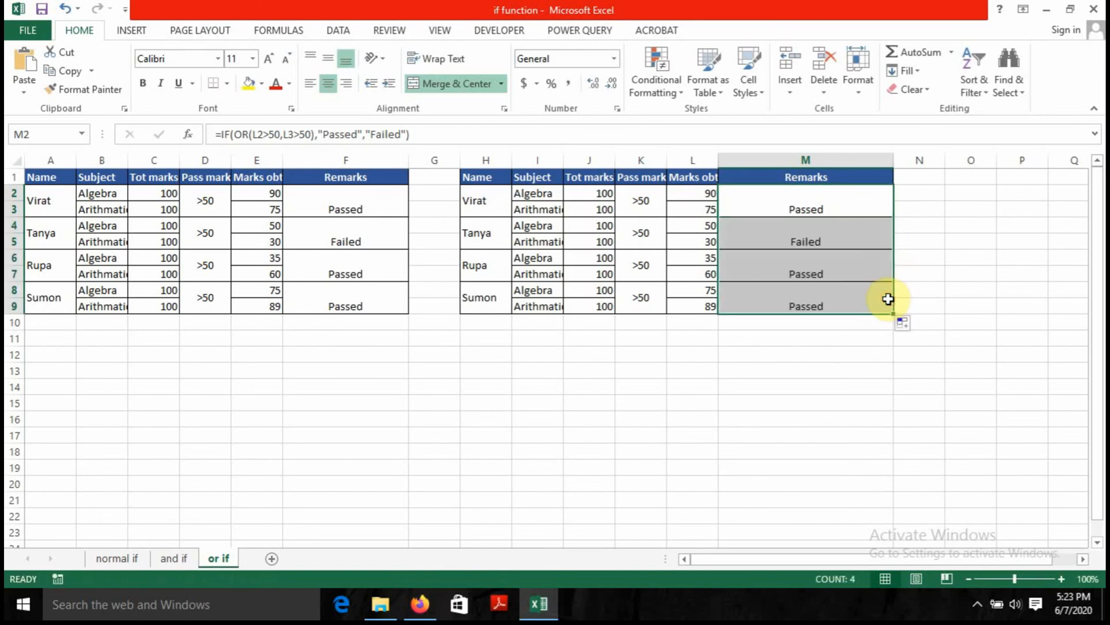
{"action": "left_click", "coordinate": [841, 238]}
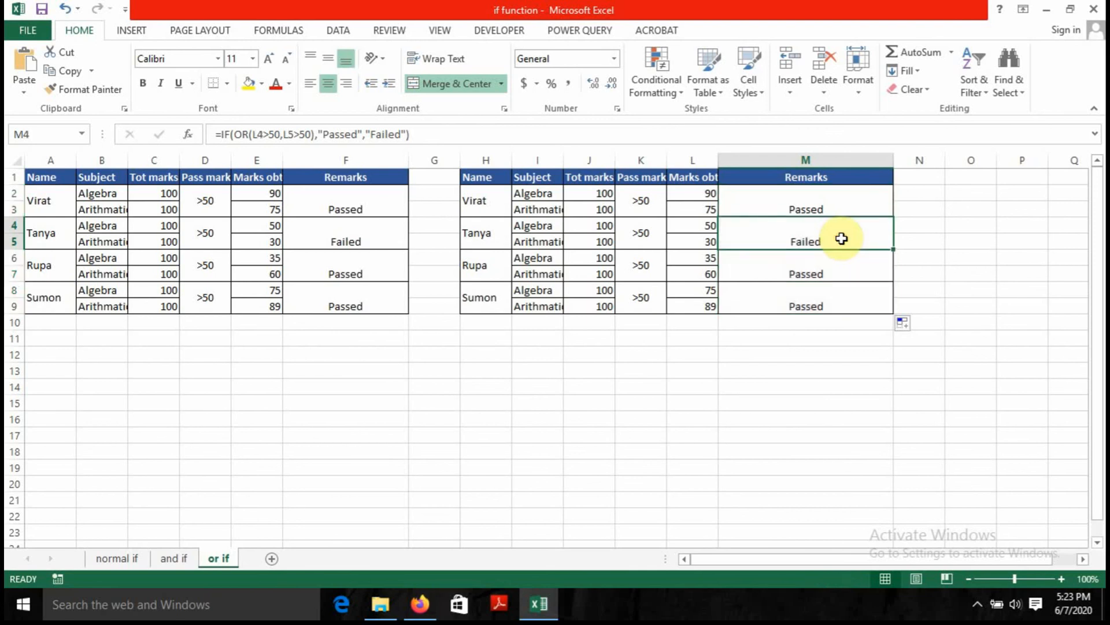
{"action": "left_click", "coordinate": [825, 197]}
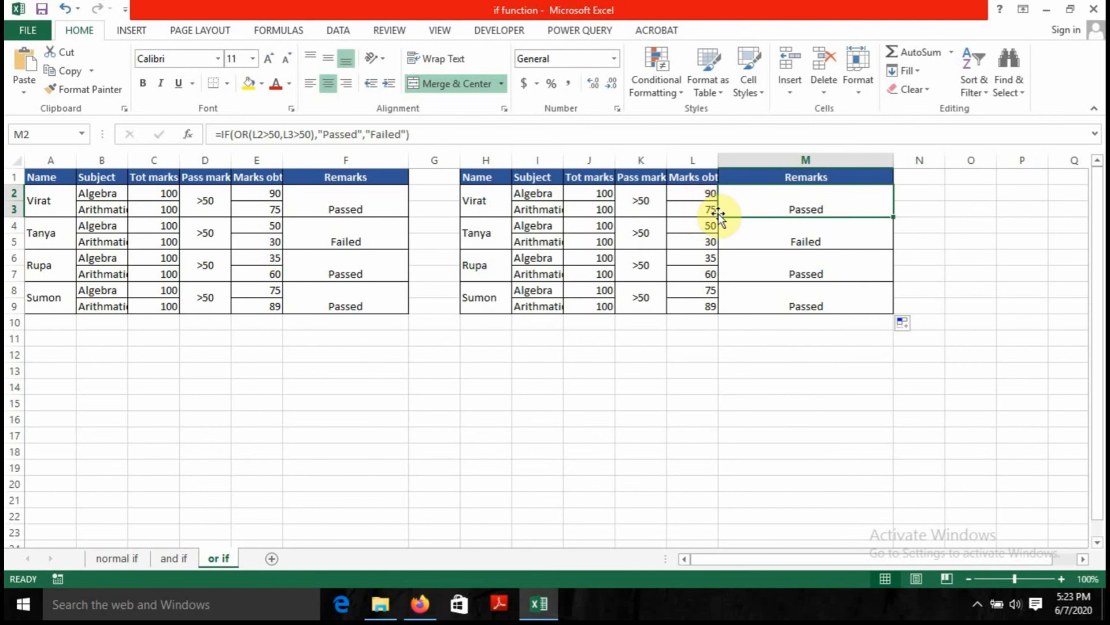
{"action": "left_click", "coordinate": [759, 238]}
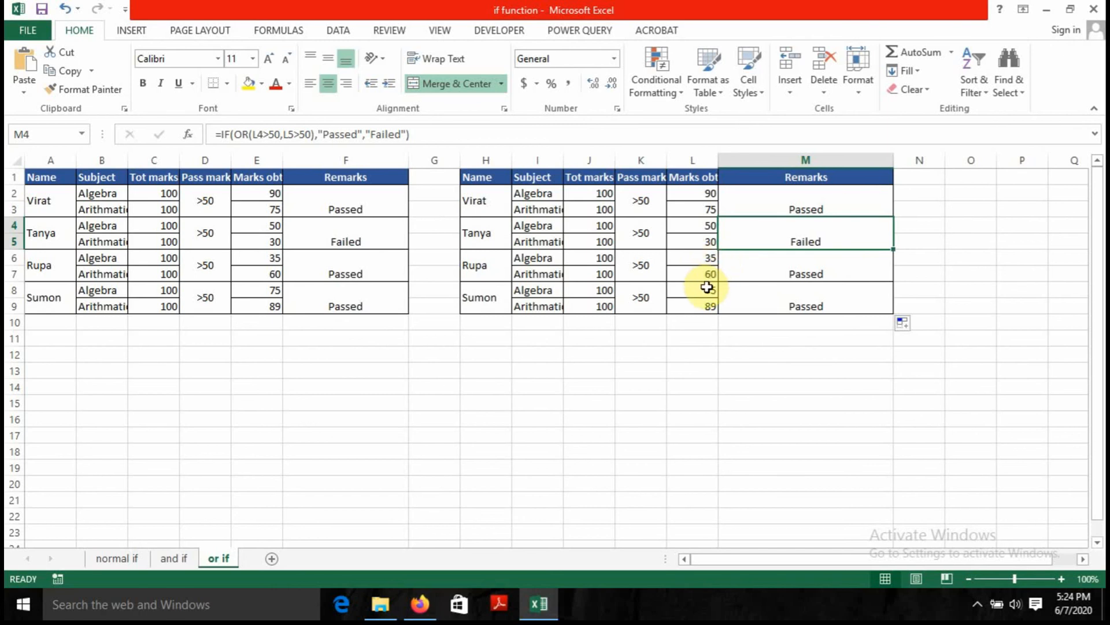
{"action": "left_click", "coordinate": [797, 269]}
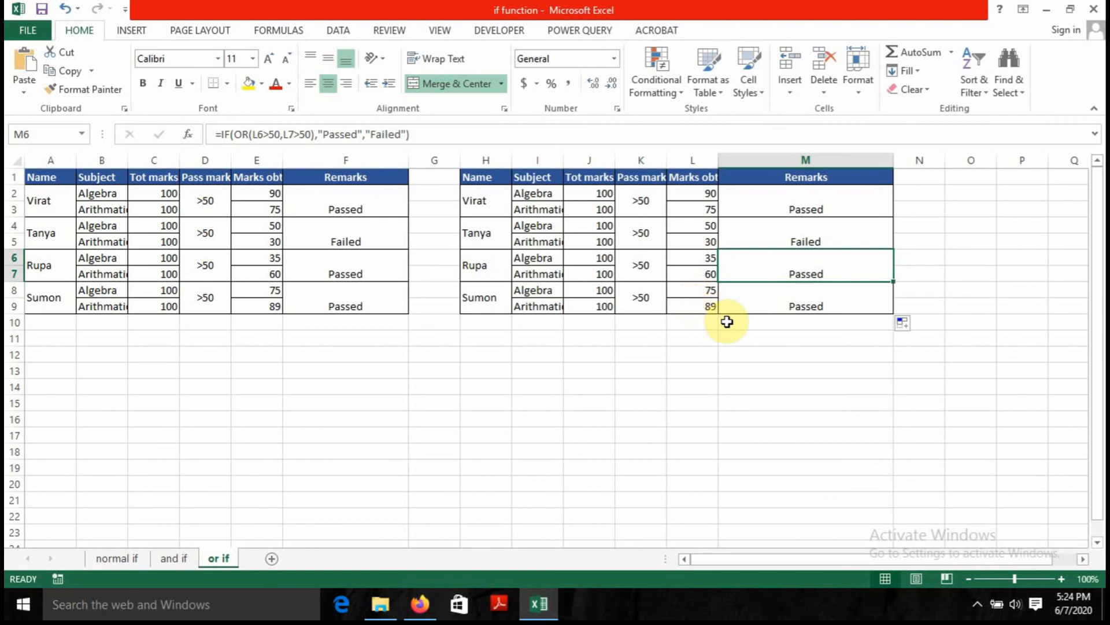
- Set the last student's marks obtained to 25 for Algebra in L8 and 15 for Arithmetic in L9
{"action": "left_click", "coordinate": [701, 288]}
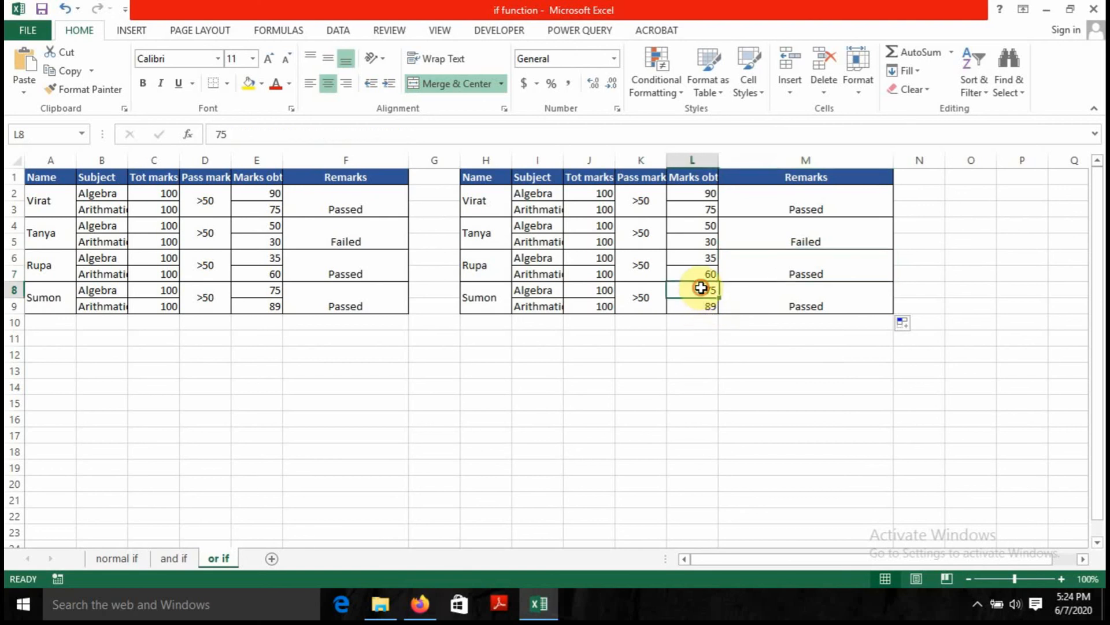
{"action": "type", "text": "25"}
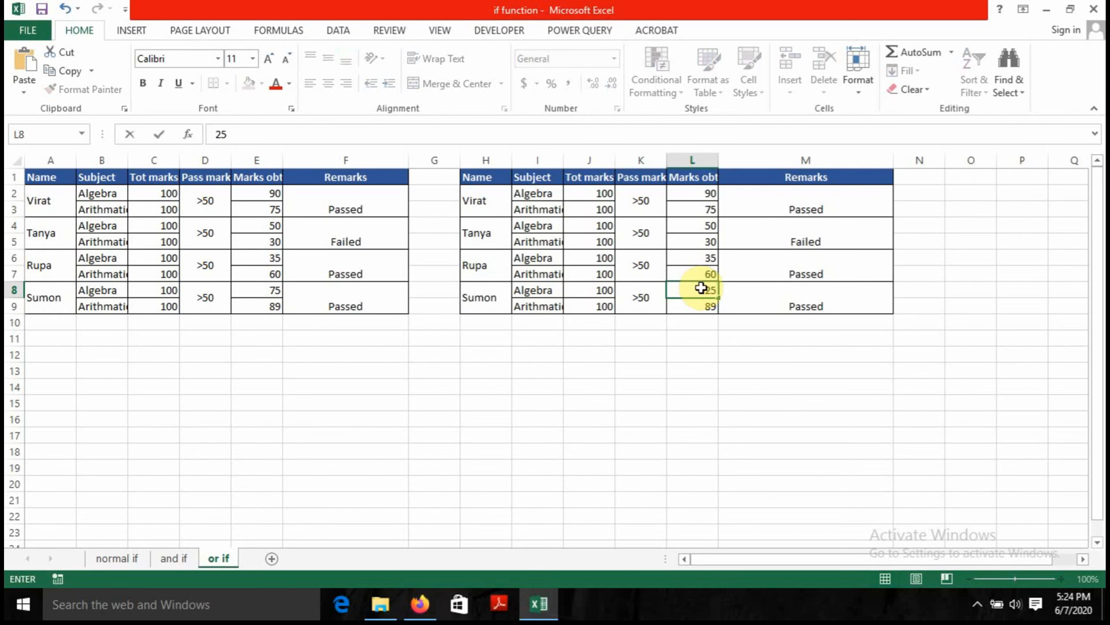
{"action": "key", "text": "Return"}
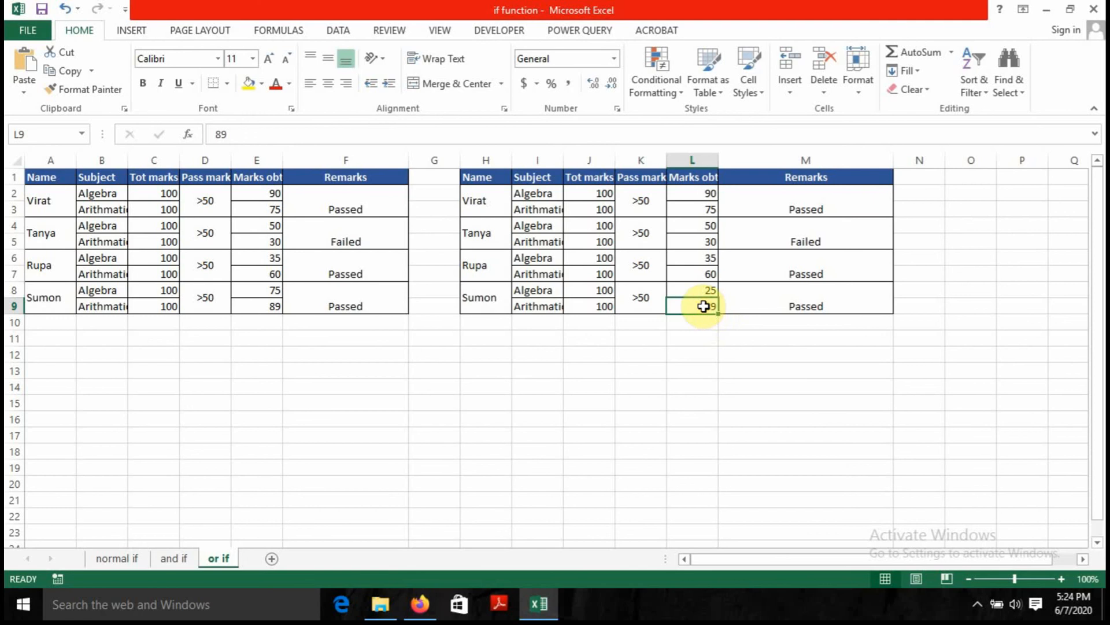
{"action": "type", "text": "15"}
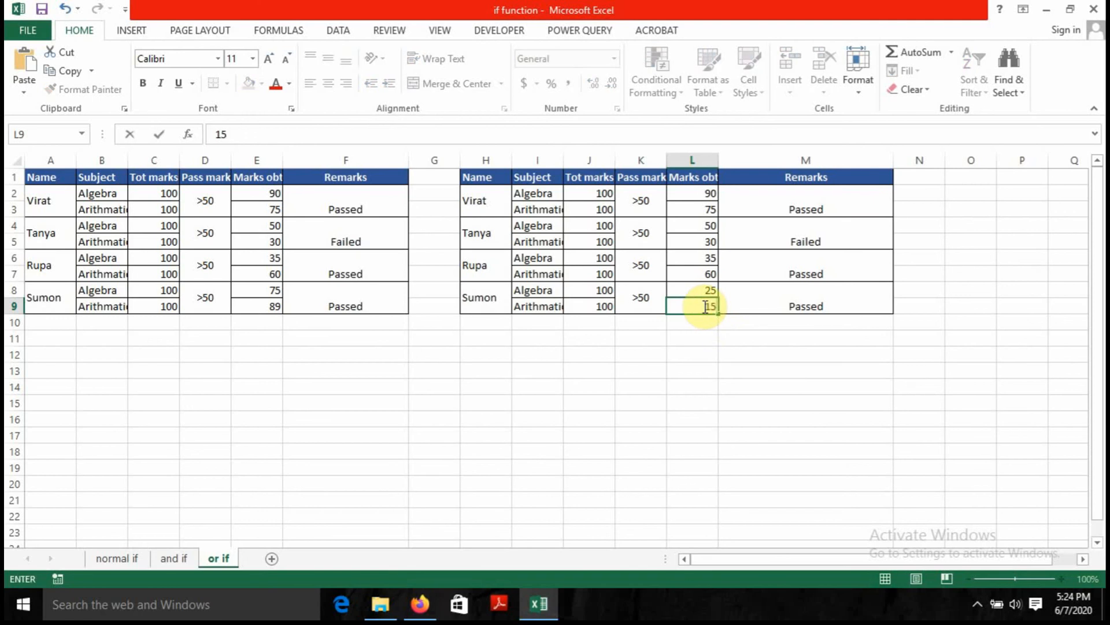
{"action": "key", "text": "Return"}
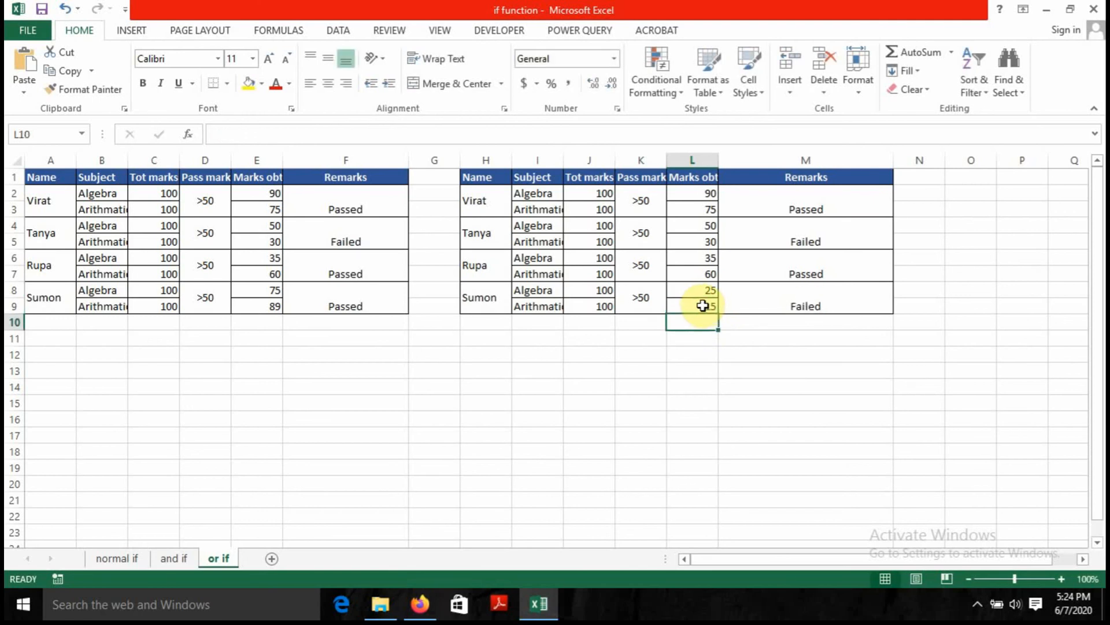
- Set the third student's Algebra mark in L6 to 50, and check L6 and L7 against the remark in M6
{"action": "left_click", "coordinate": [709, 258]}
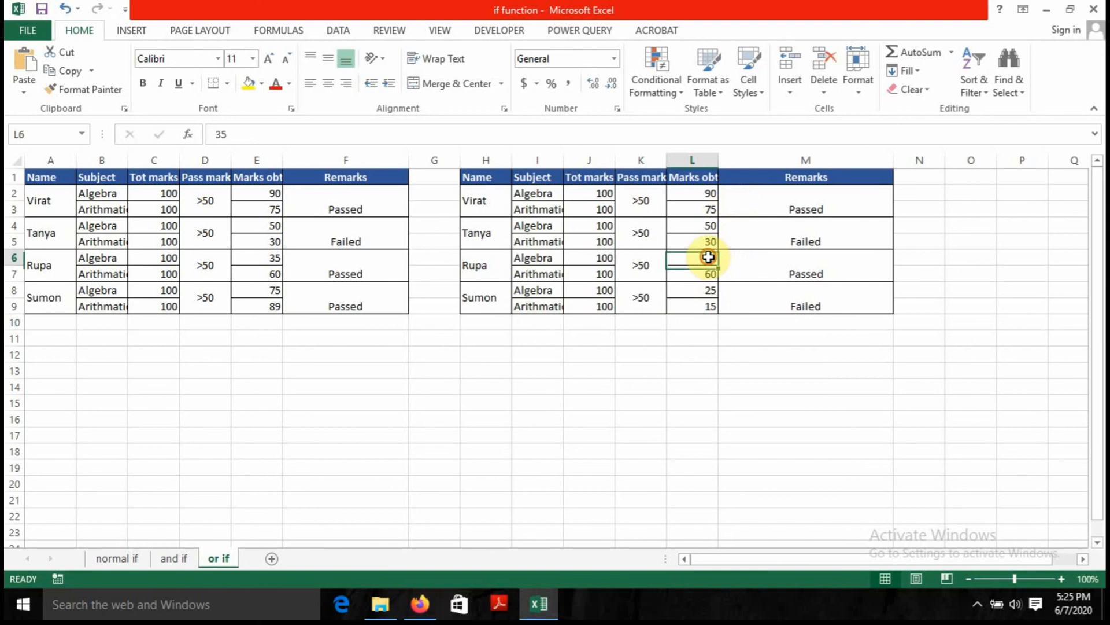
{"action": "type", "text": "5"}
{"action": "type", "text": "5"}
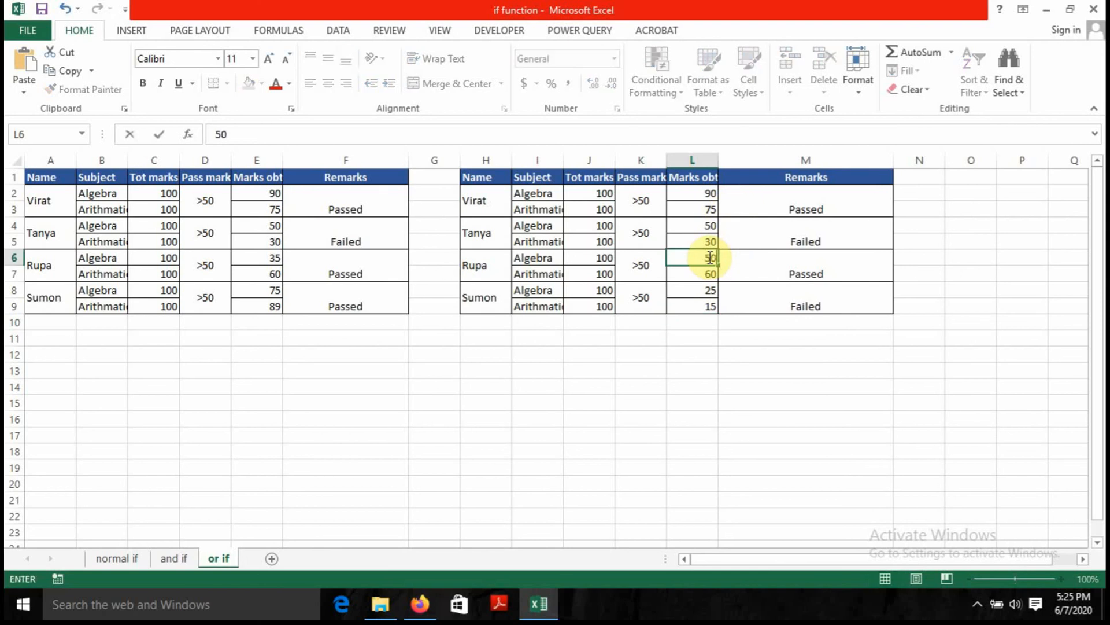
{"action": "key", "text": "Return"}
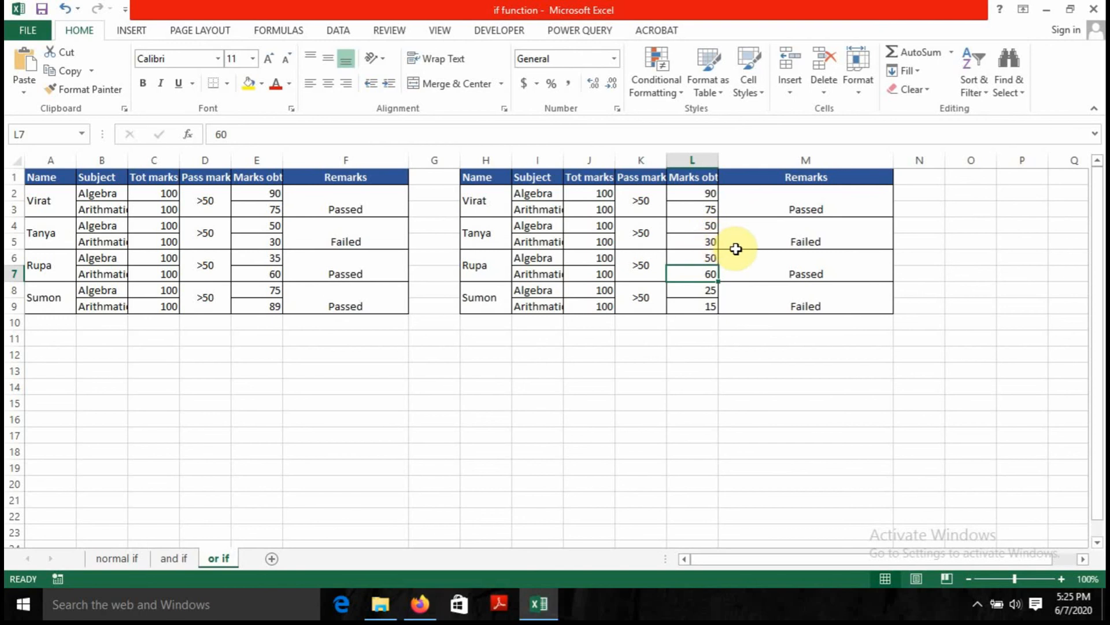
{"action": "left_click", "coordinate": [709, 260]}
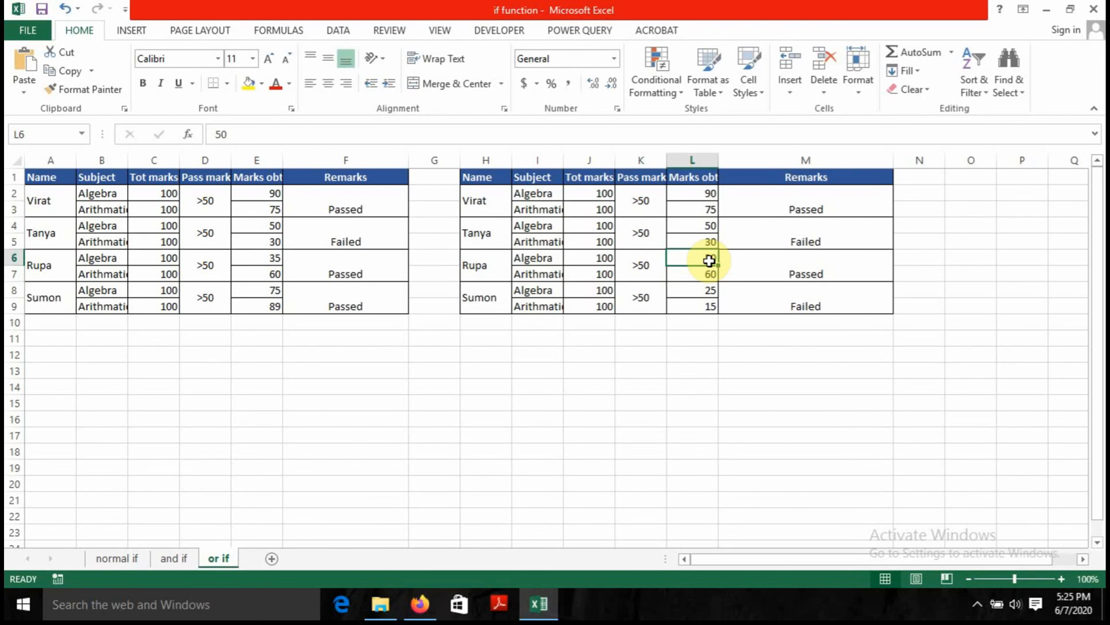
{"action": "key", "text": "Down"}
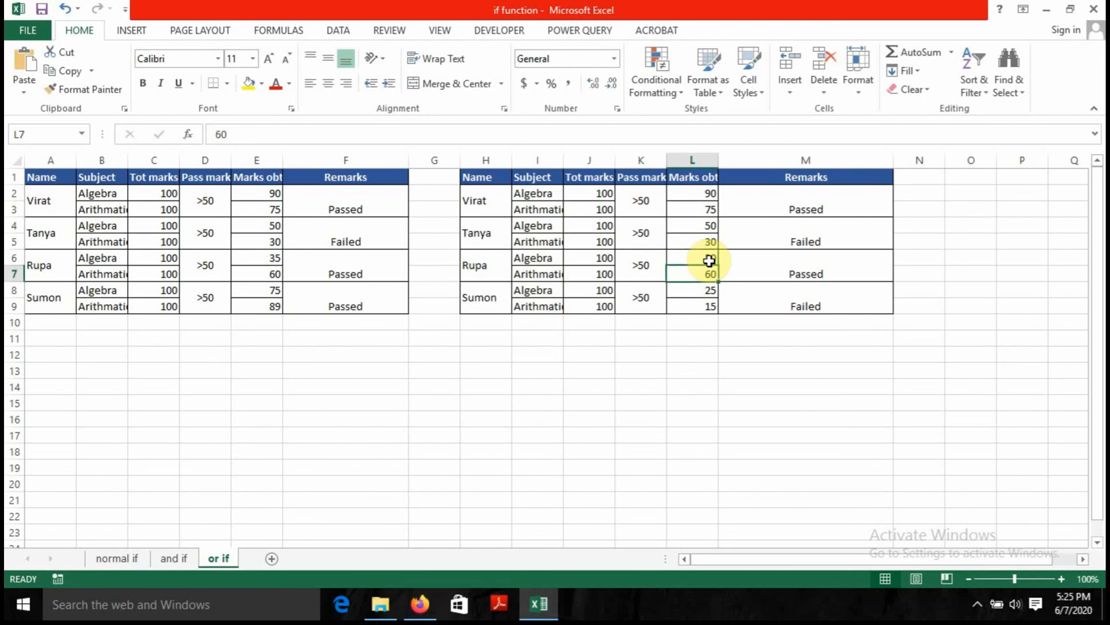
- Set the third student's marks obtained to 25 for Arithmetic in L7 and 10 for Algebra in L6
{"action": "type", "text": "2"}
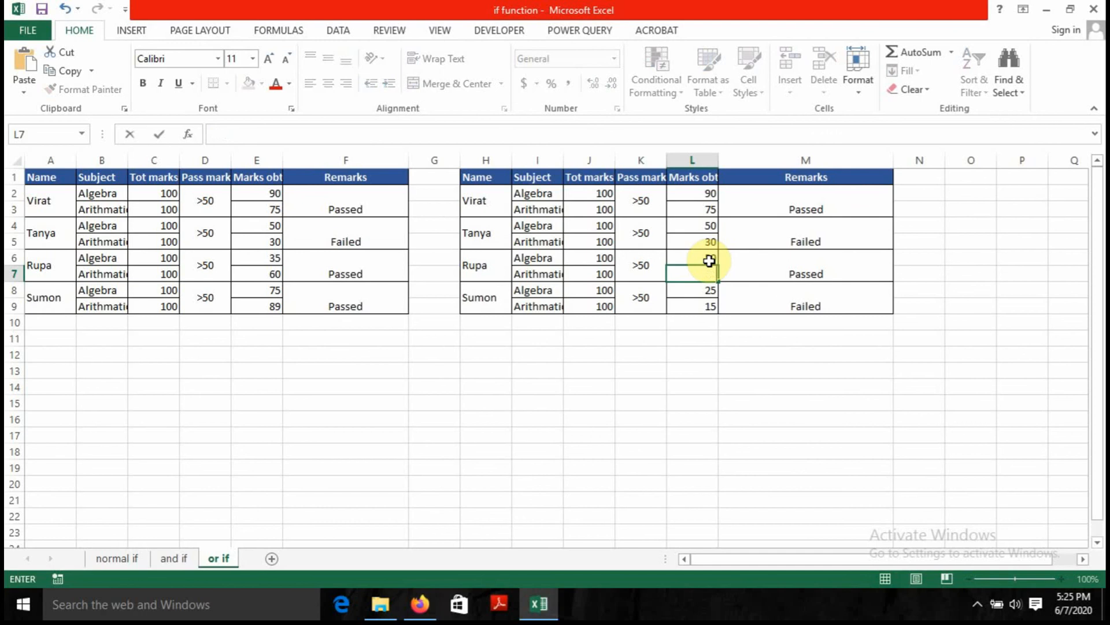
{"action": "type", "text": "5"}
{"action": "key", "text": "Up"}
{"action": "type", "text": "10"}
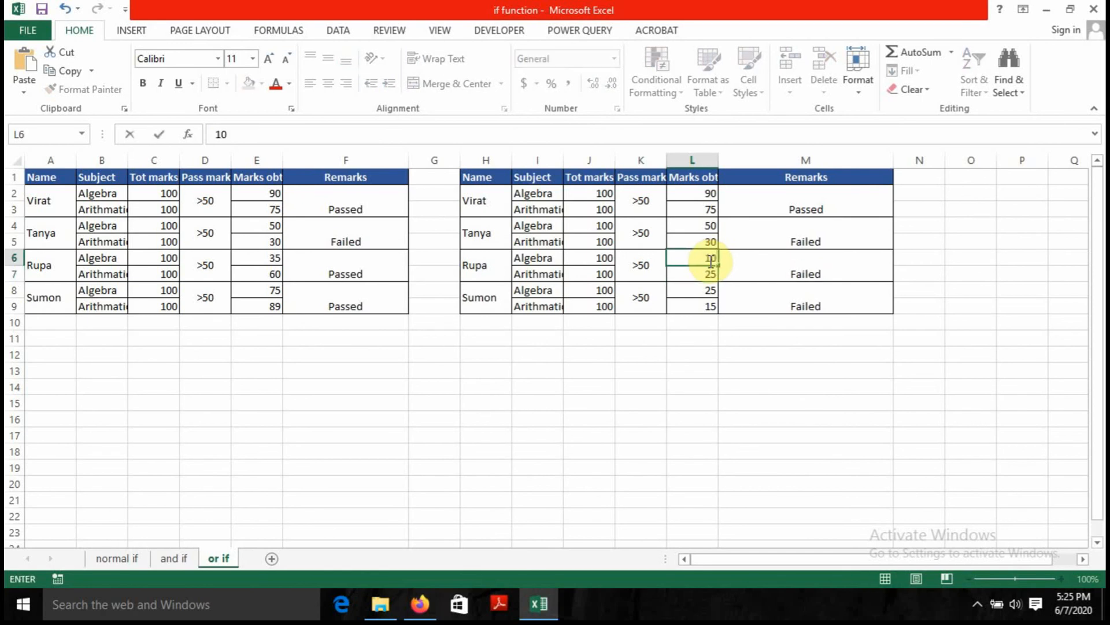
{"action": "key", "text": "Return"}
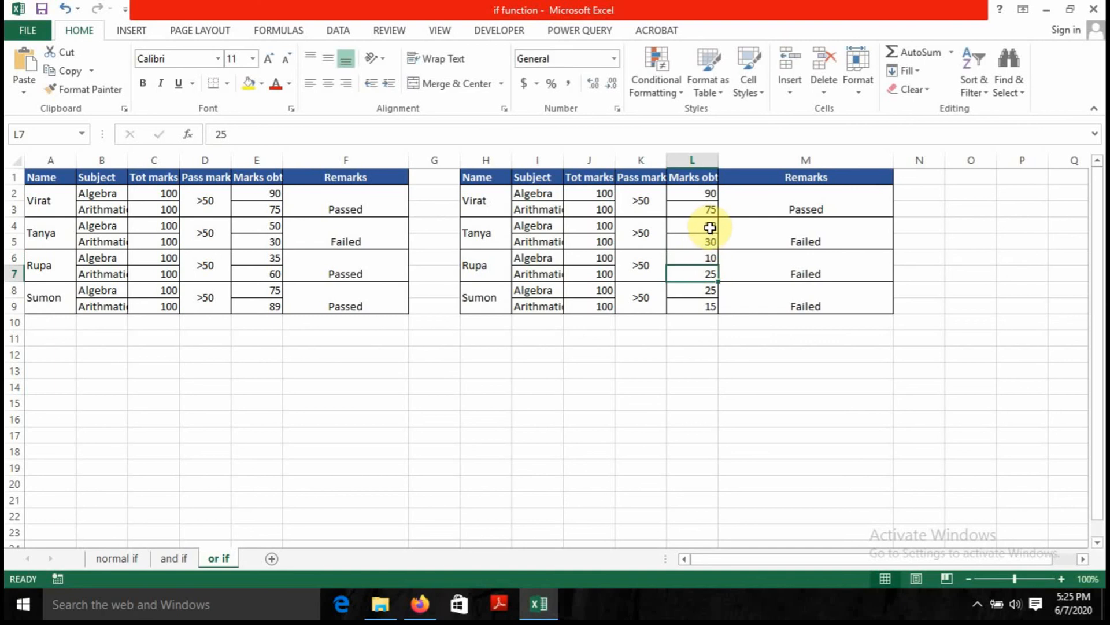
- Set the second student's Algebra mark in L4 to 60
{"action": "left_click", "coordinate": [710, 231]}
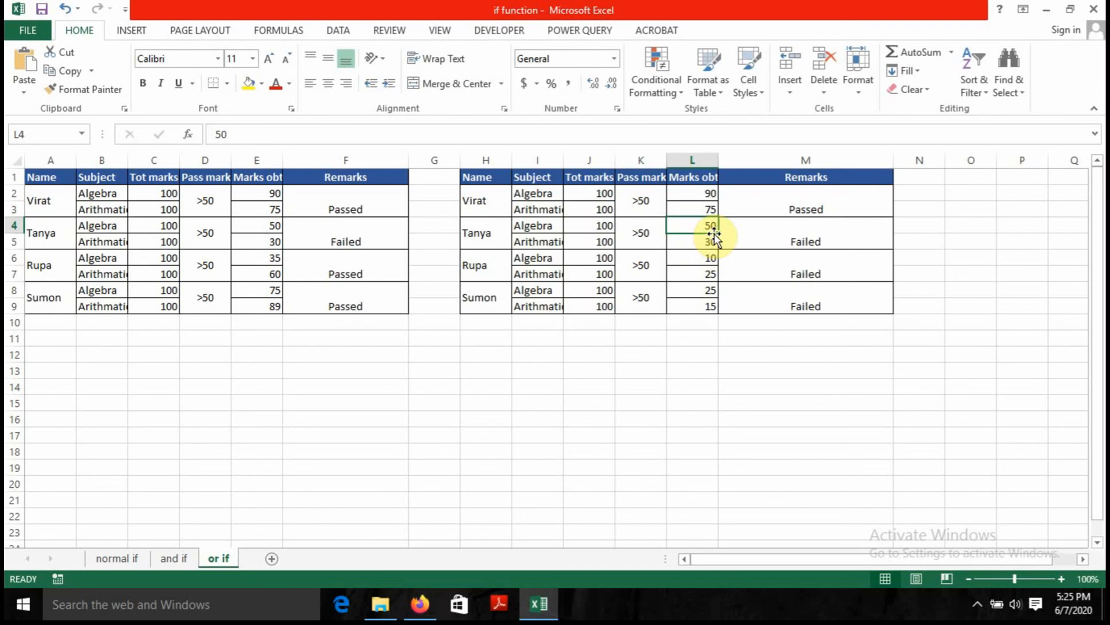
{"action": "key", "text": "BackSpace"}
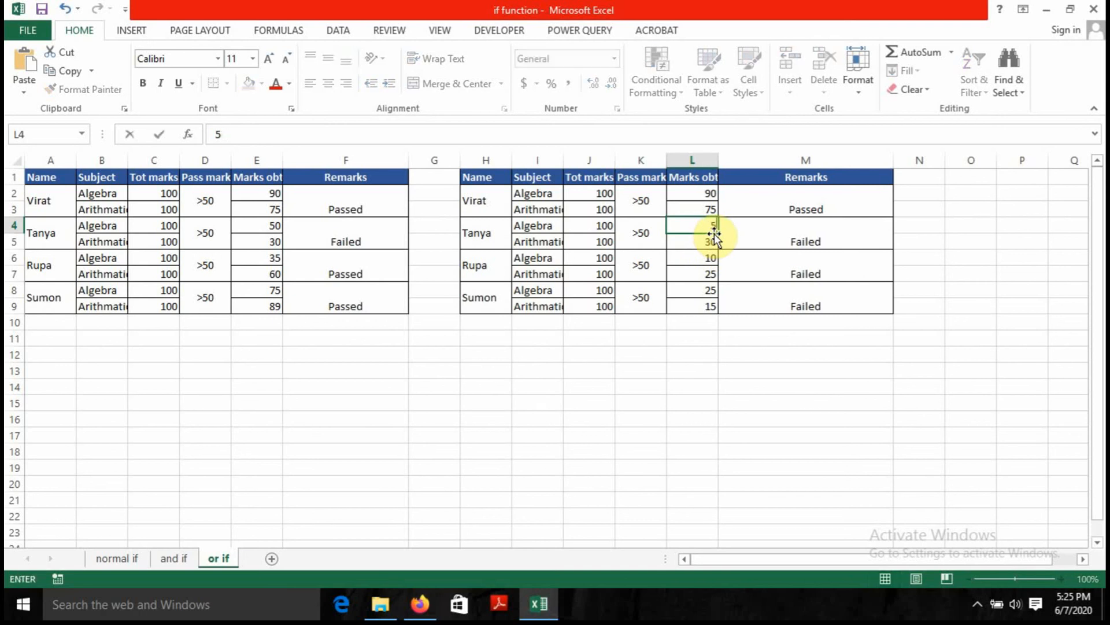
{"action": "type", "text": "60"}
{"action": "key", "text": "Return"}
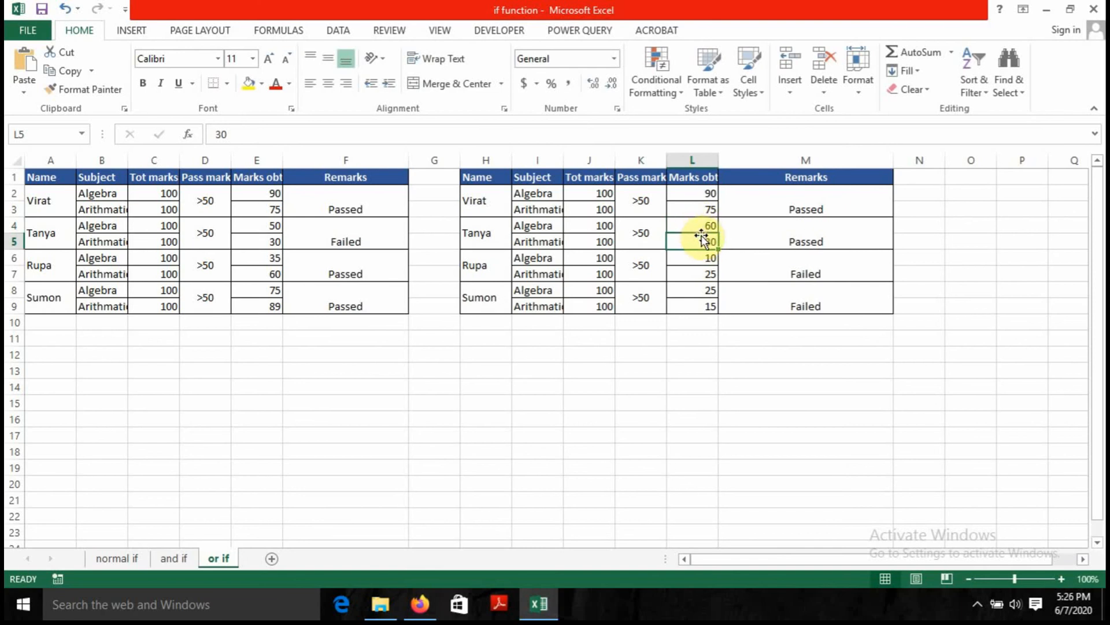
{"action": "left_click", "coordinate": [664, 392]}
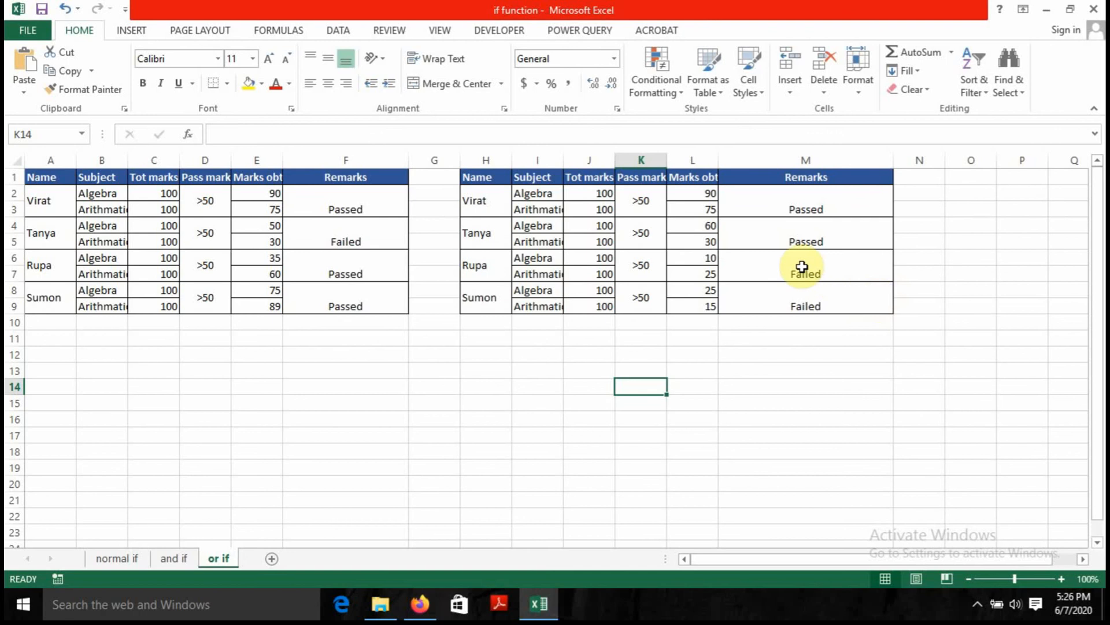
- Clear the OR-based remarks formulas from M2 through M9, leaving M2 selected
{"action": "left_click", "coordinate": [814, 200]}
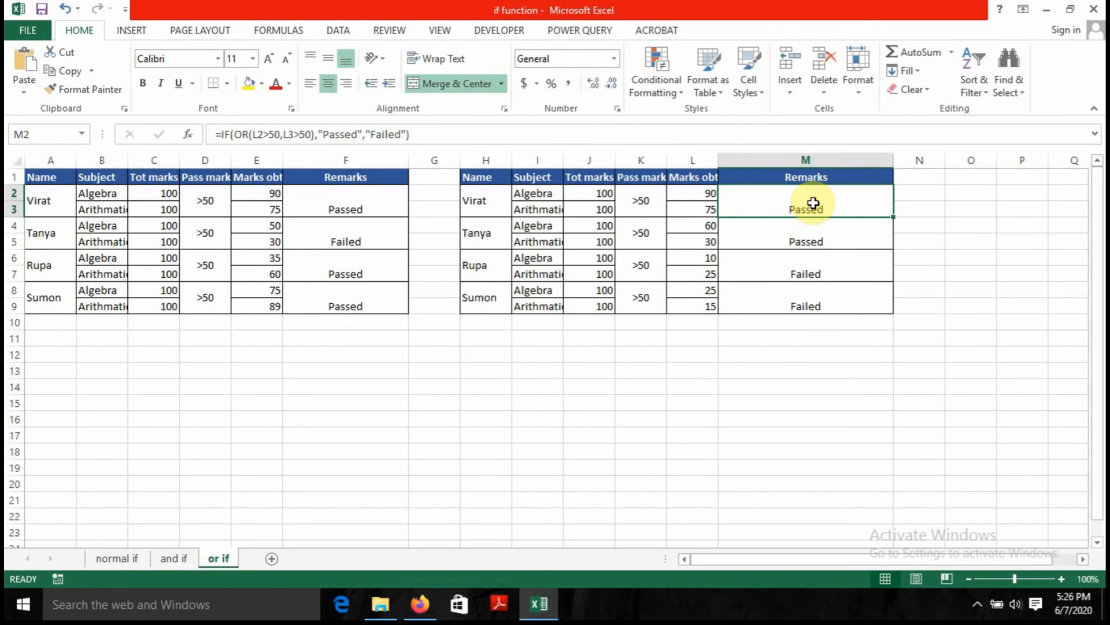
{"action": "key", "text": "shift+Down"}
{"action": "key", "text": "shift+Down"}
{"action": "key", "text": "shift+Down"}
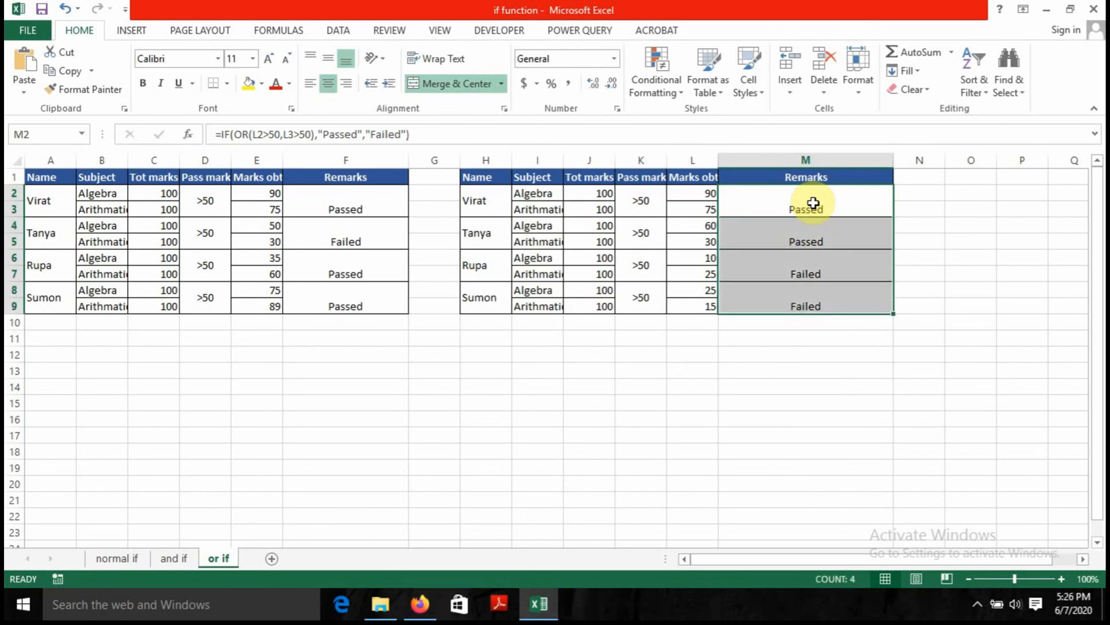
{"action": "key", "text": "Delete"}
{"action": "left_click", "coordinate": [813, 202]}
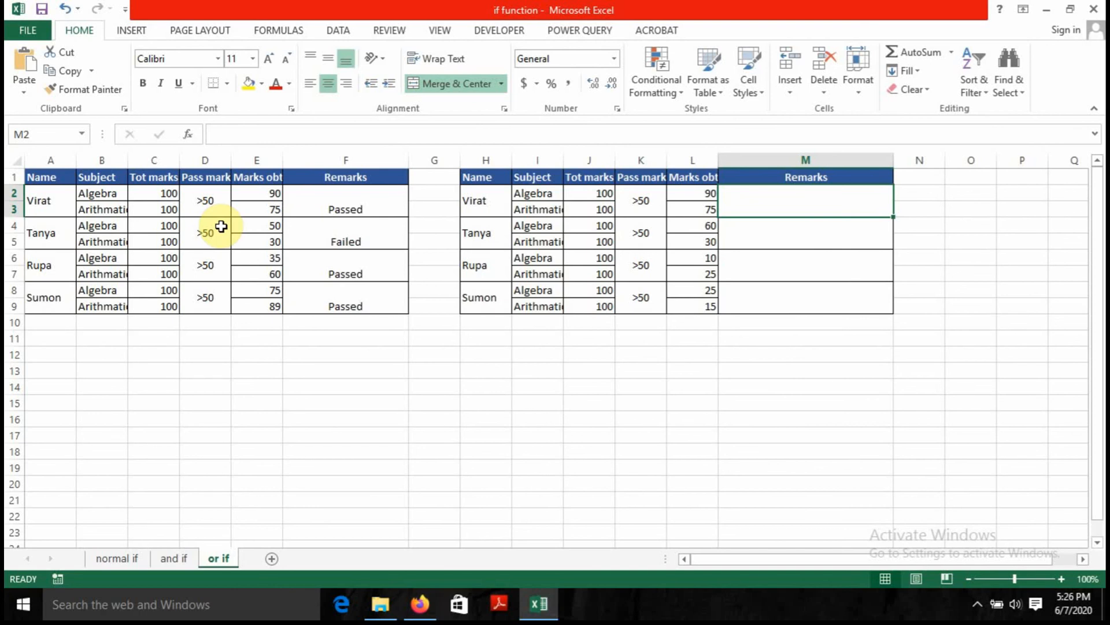
- Review the pass mark criterion in D2 and dismiss the McAfee expiry notification
{"action": "left_click", "coordinate": [200, 201]}
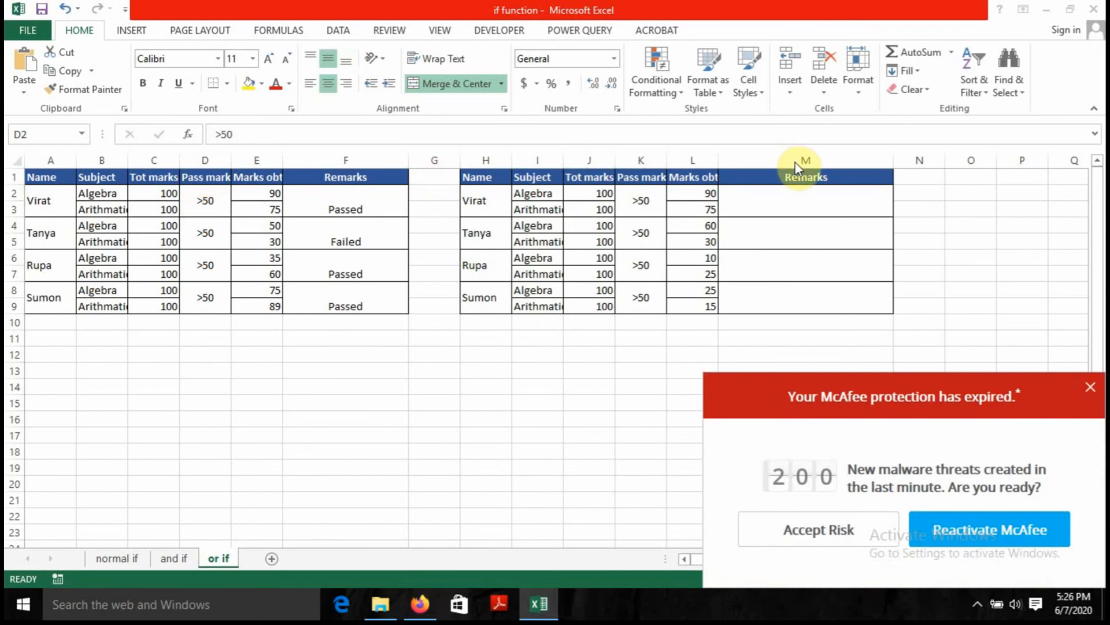
{"action": "left_click", "coordinate": [799, 197]}
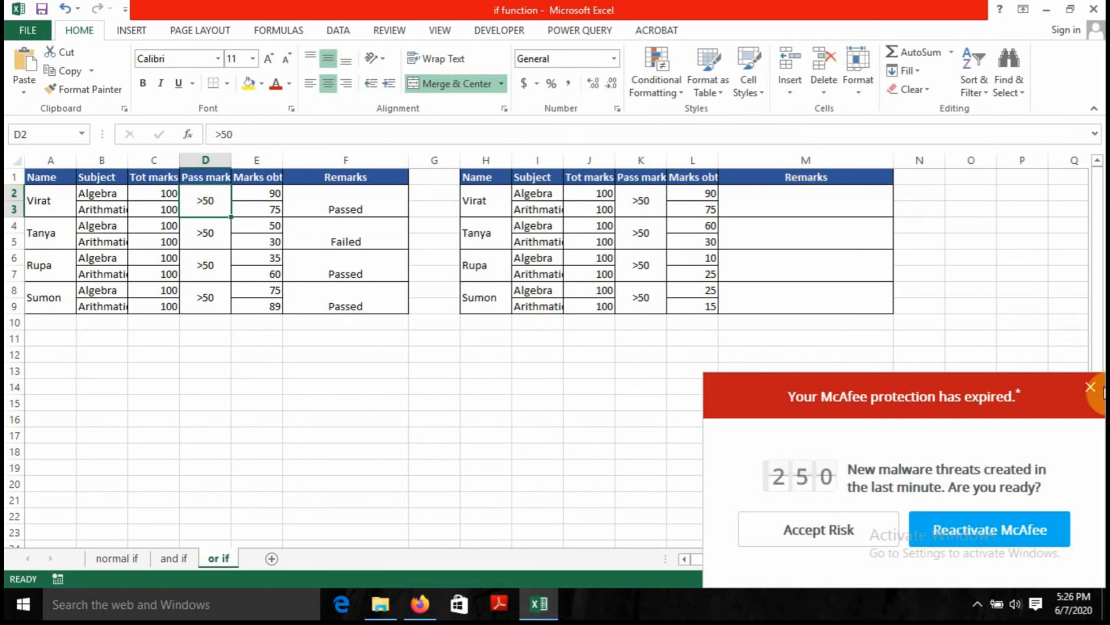
{"action": "left_click", "coordinate": [1091, 388]}
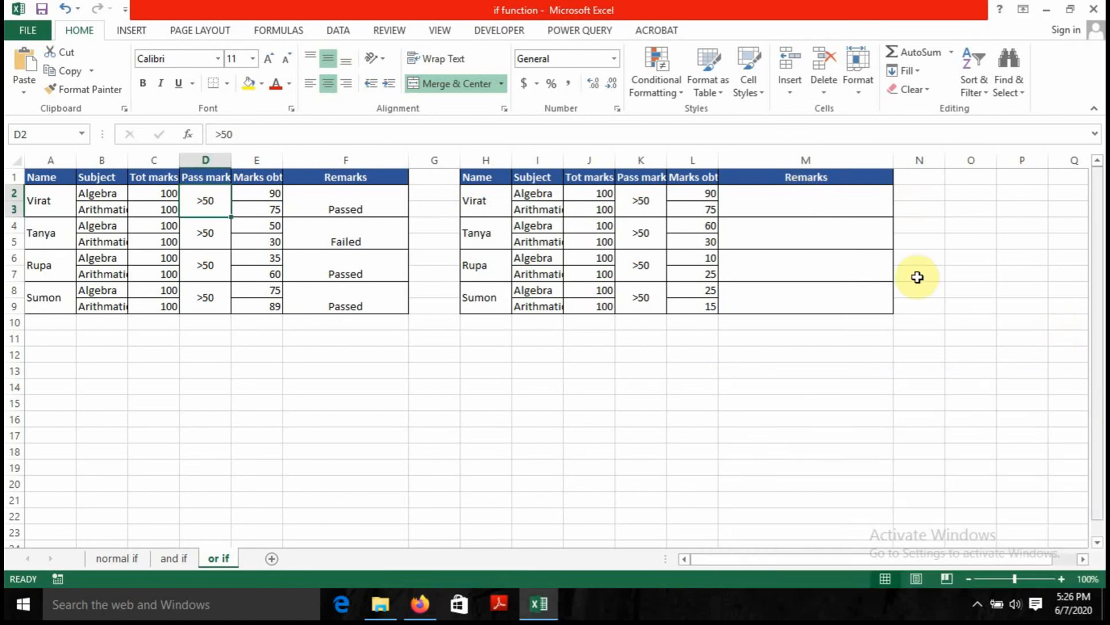
- Start an IF formula in M2 with the logical test OR(L2>50,L3>50)
{"action": "left_click", "coordinate": [812, 208]}
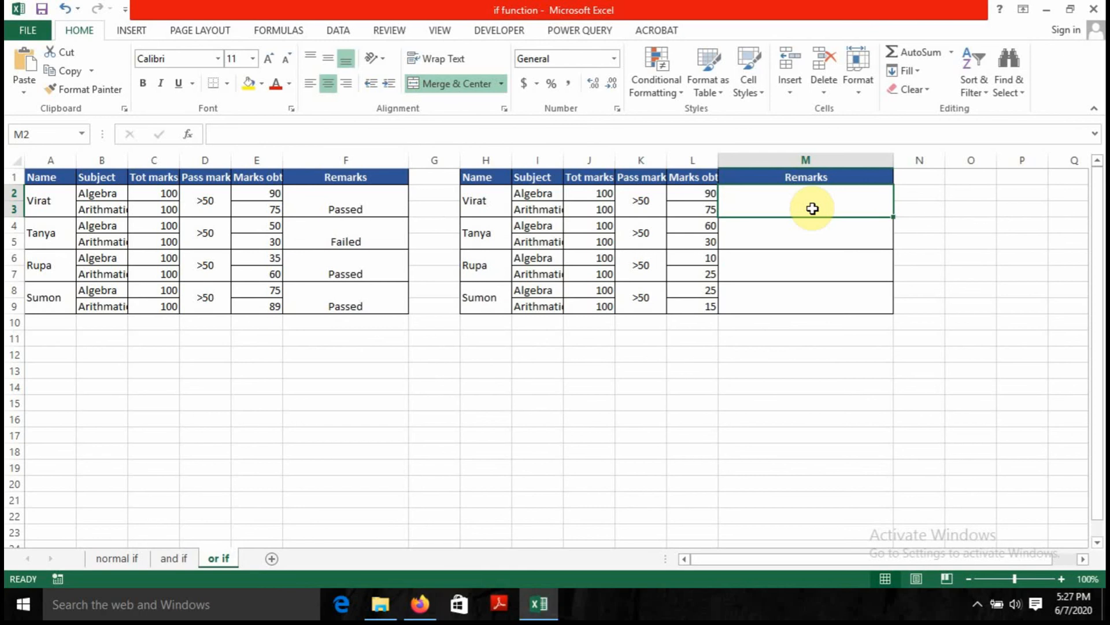
{"action": "type", "text": "=if"}
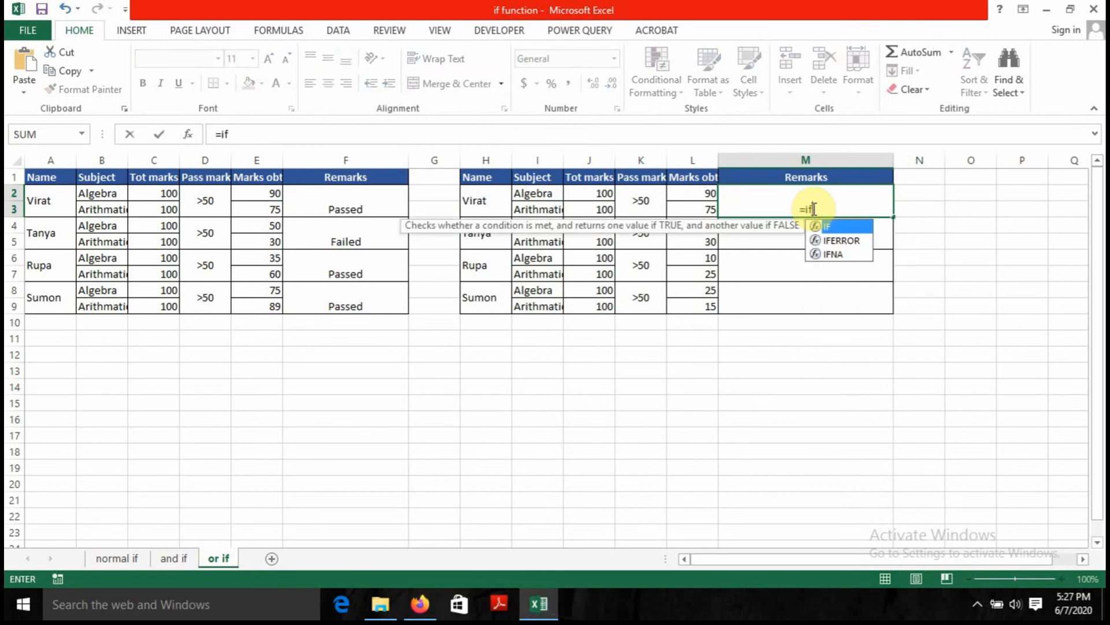
{"action": "type", "text": "("}
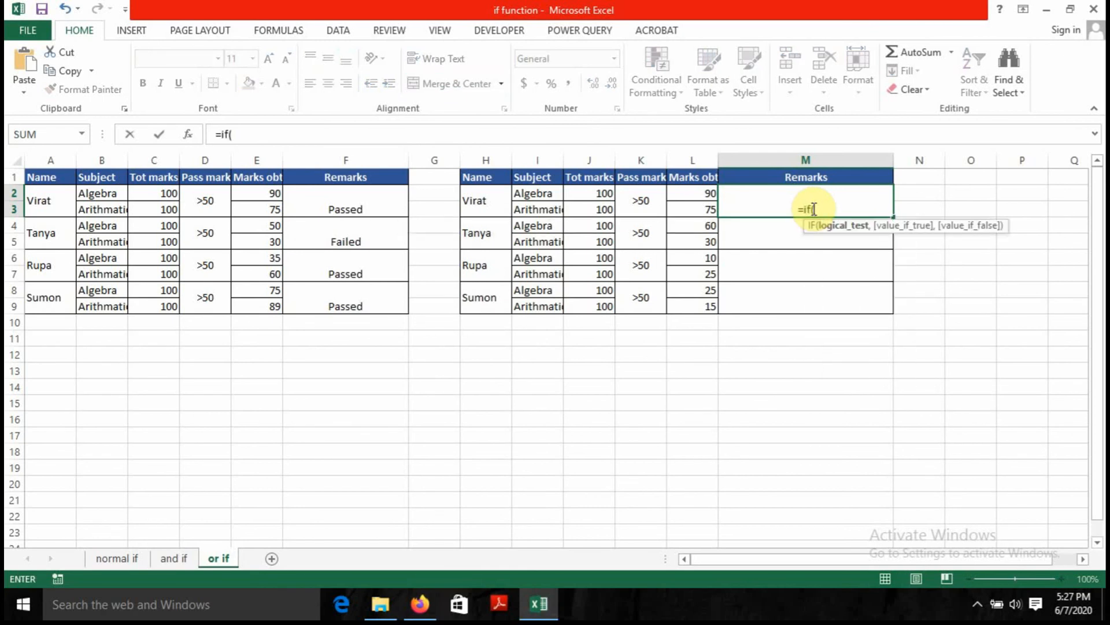
{"action": "type", "text": "or"}
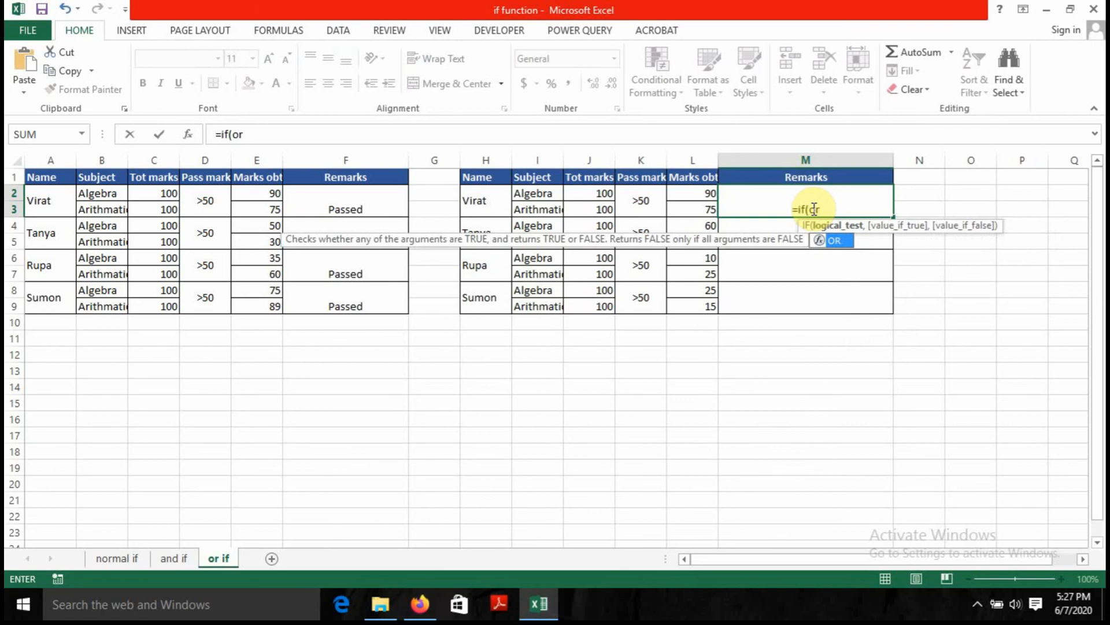
{"action": "type", "text": "("}
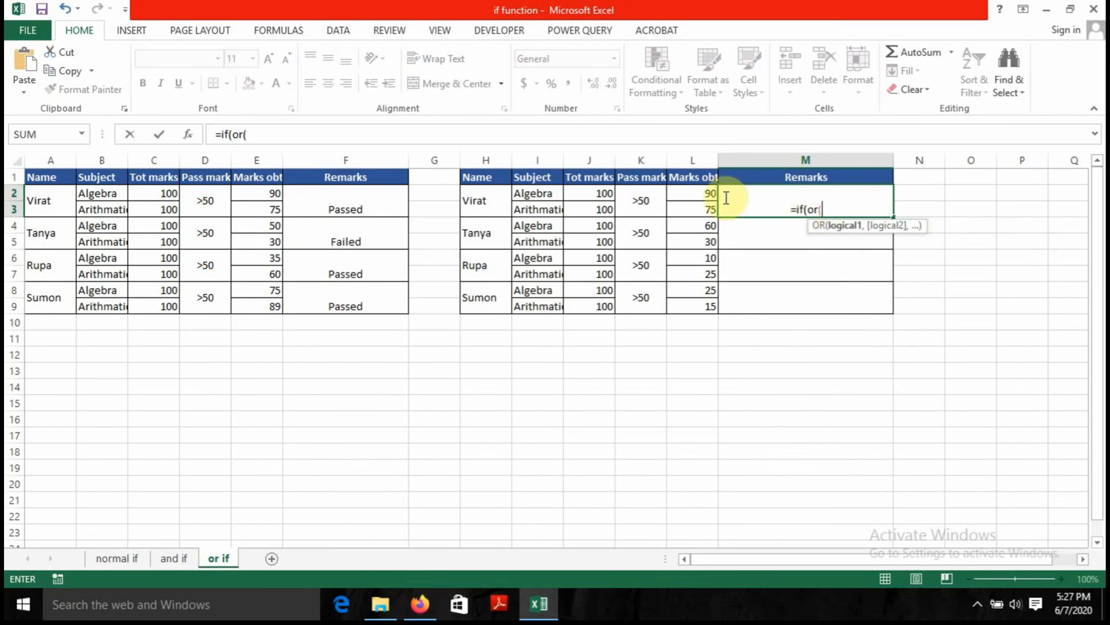
{"action": "left_click", "coordinate": [704, 192]}
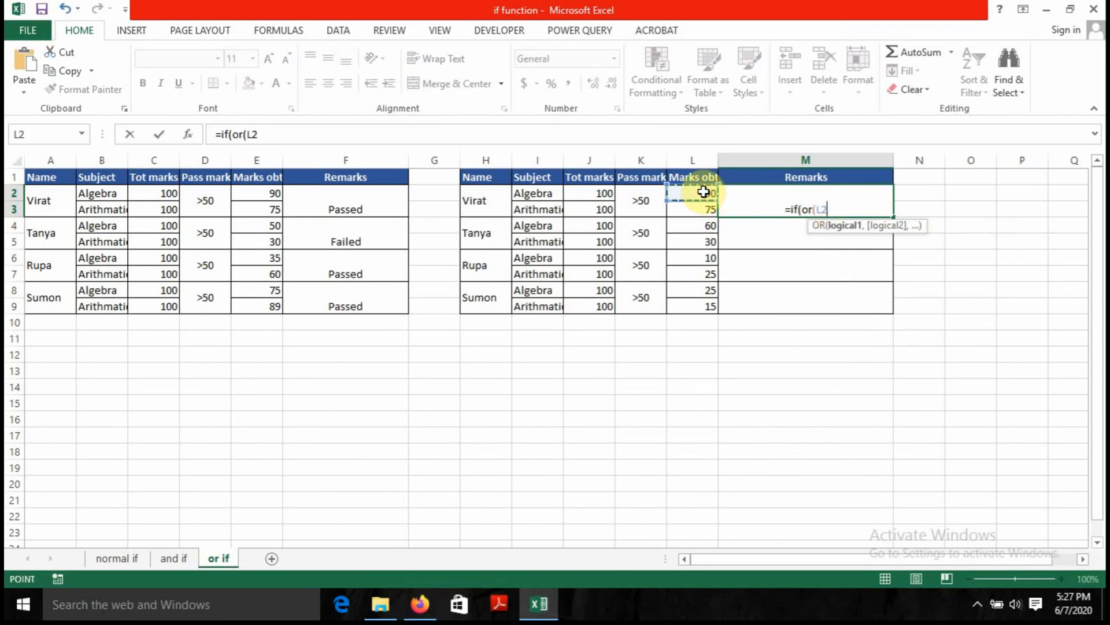
{"action": "type", "text": ">"}
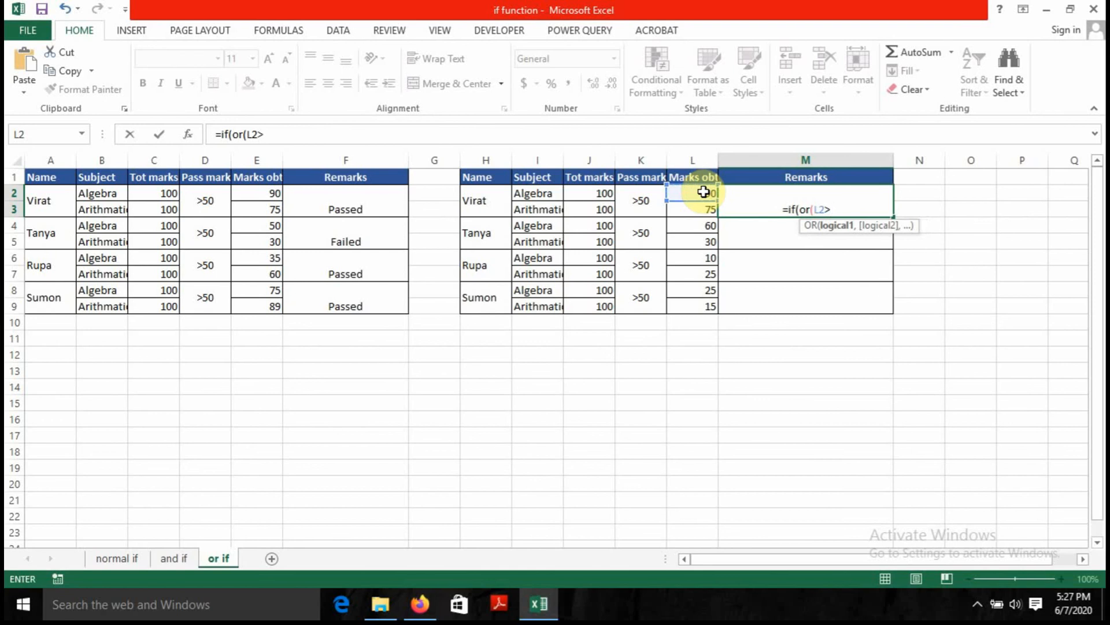
{"action": "type", "text": "50,"}
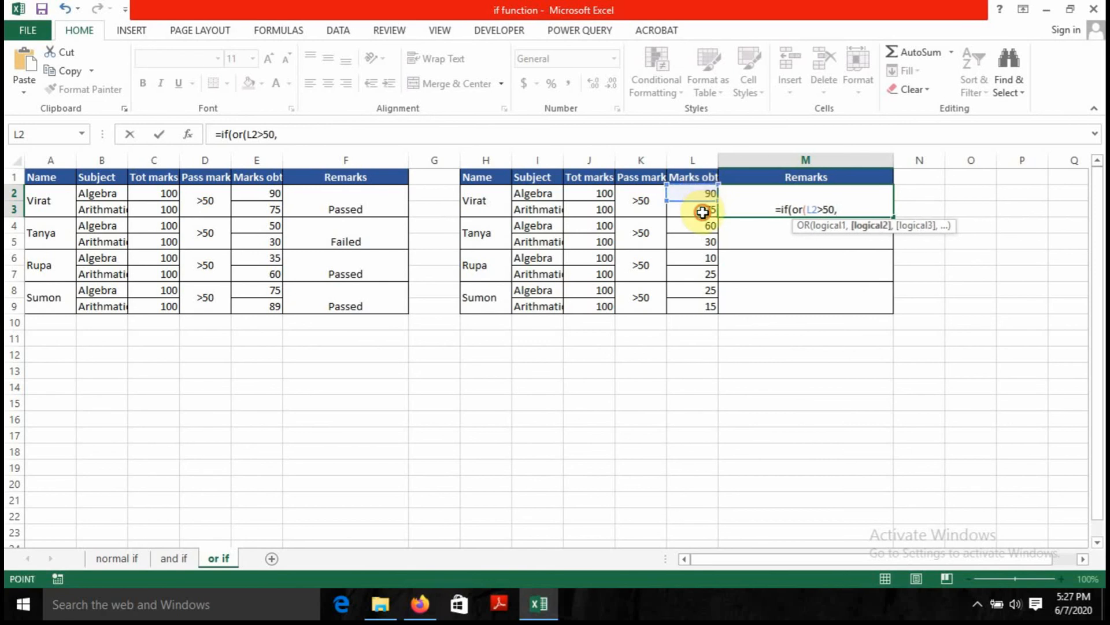
{"action": "left_click", "coordinate": [702, 212]}
{"action": "type", "text": ">50"}
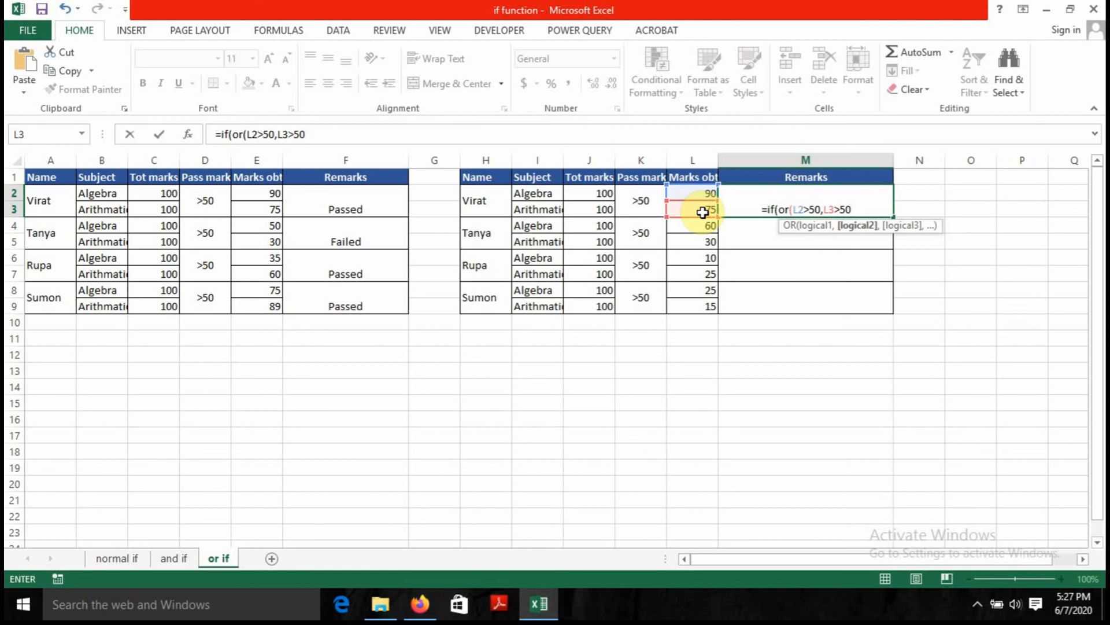
{"action": "type", "text": ")"}
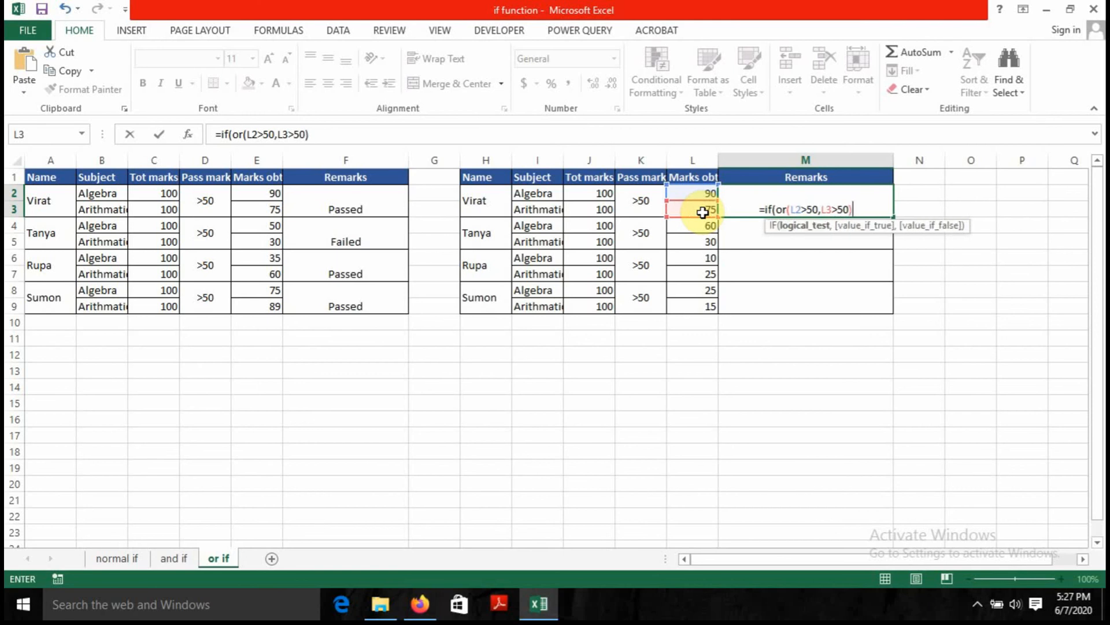
- Complete M2's formula with "Passed" as the value if true and "Failed" as the value if false
{"action": "type", "text": ","}
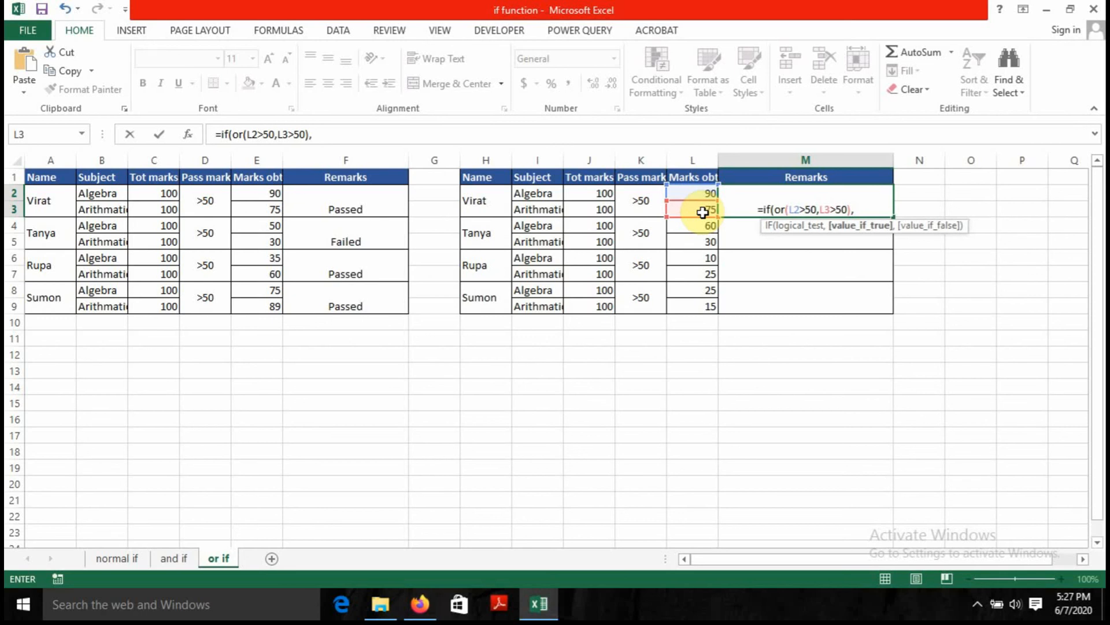
{"action": "type", "text": "\"Passed\""}
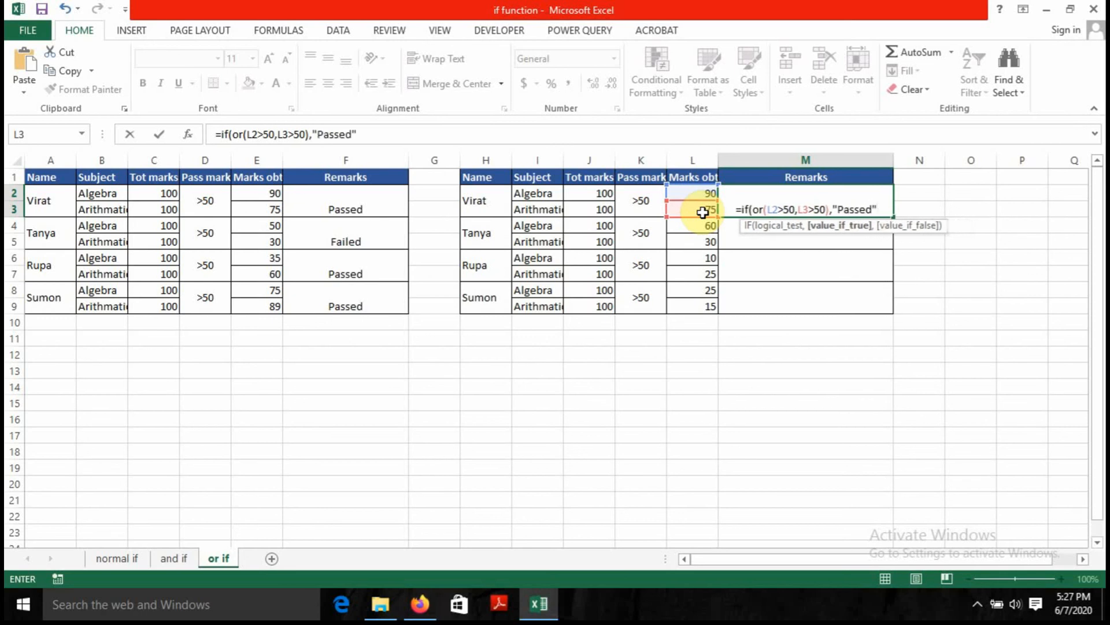
{"action": "type", "text": ",\"Failed\""}
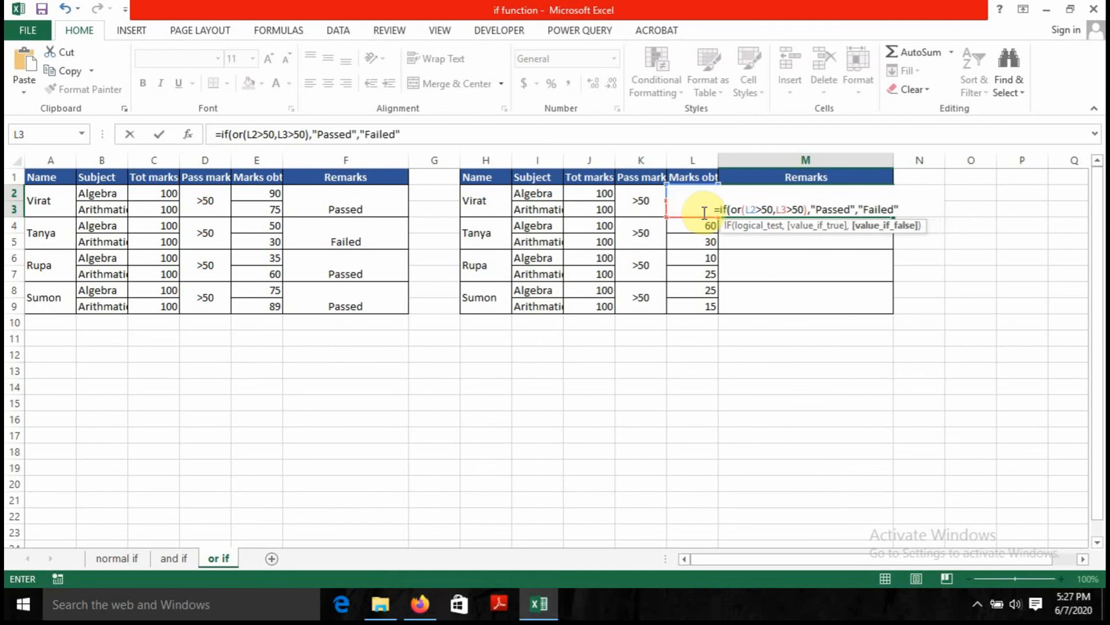
{"action": "type", "text": ")"}
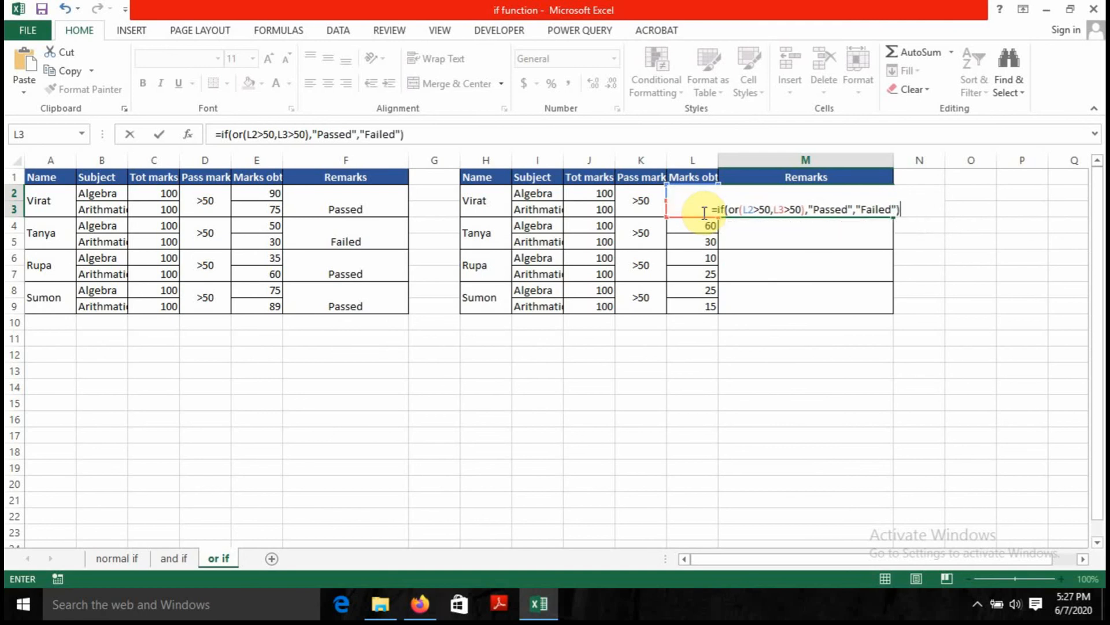
{"action": "key", "text": "Return"}
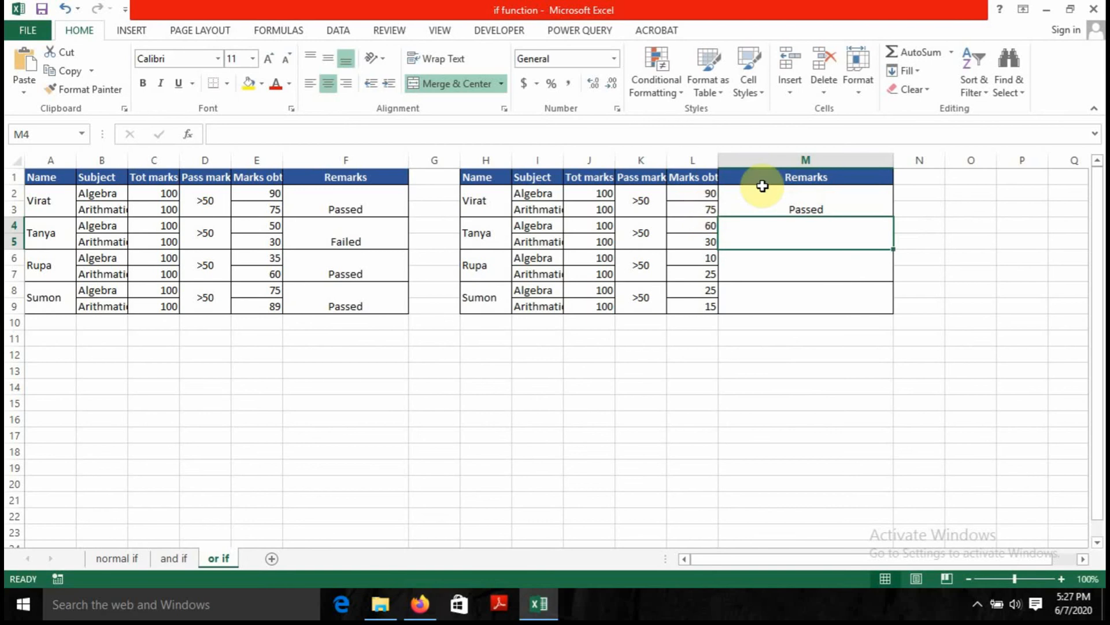
- Fill M2's formula down the Remarks column through row 9, and inspect the copied formula in M4
{"action": "left_click", "coordinate": [835, 202]}
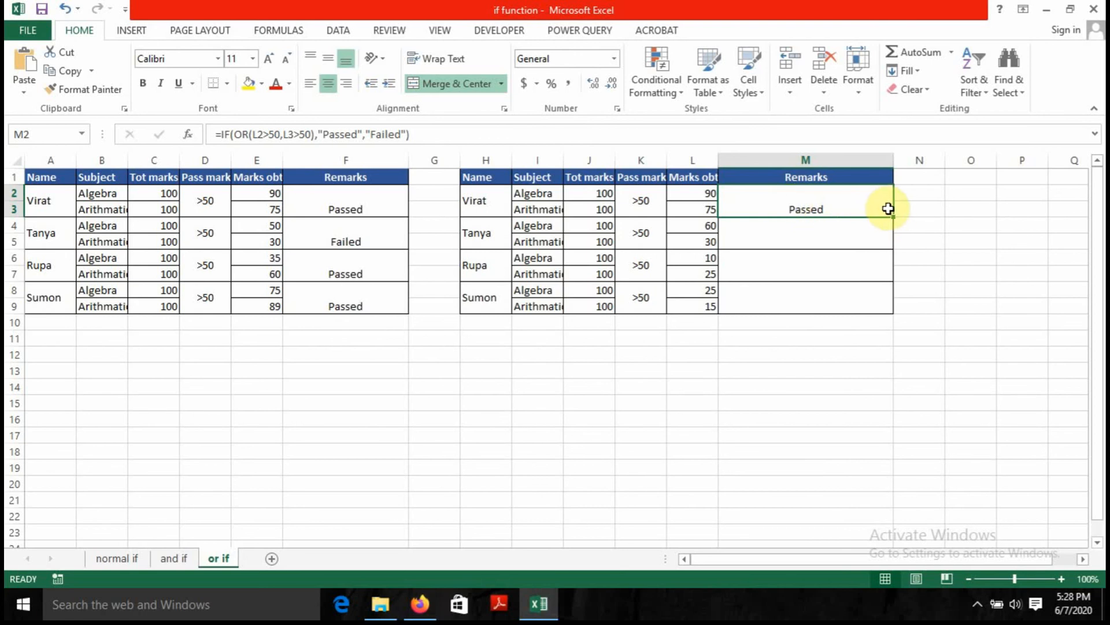
{"action": "left_click_drag", "start_coordinate": [895, 217], "coordinate": [903, 298]}
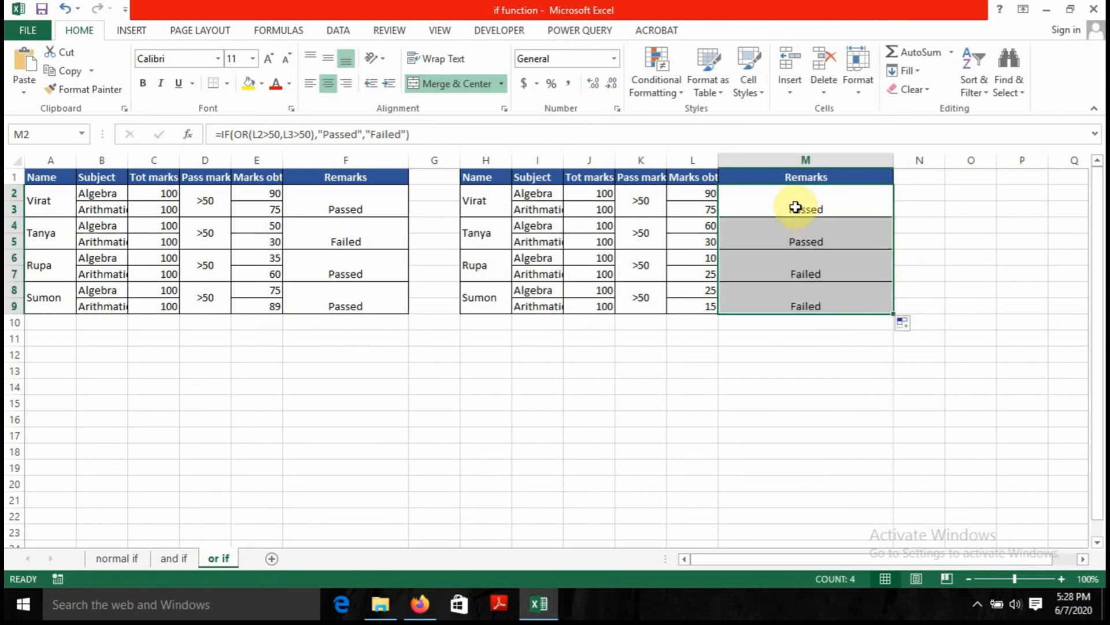
{"action": "left_click", "coordinate": [815, 242]}
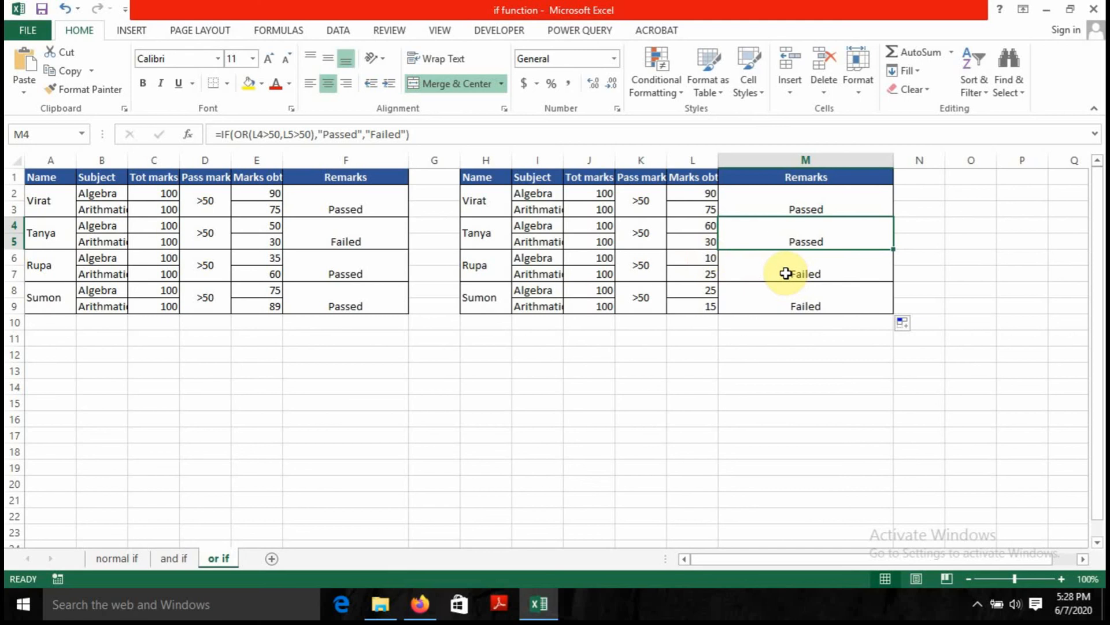
- Change the marks obtained in the second table to 70 in L7 and 80 in L8 to test the OR formula
{"action": "left_click", "coordinate": [699, 271]}
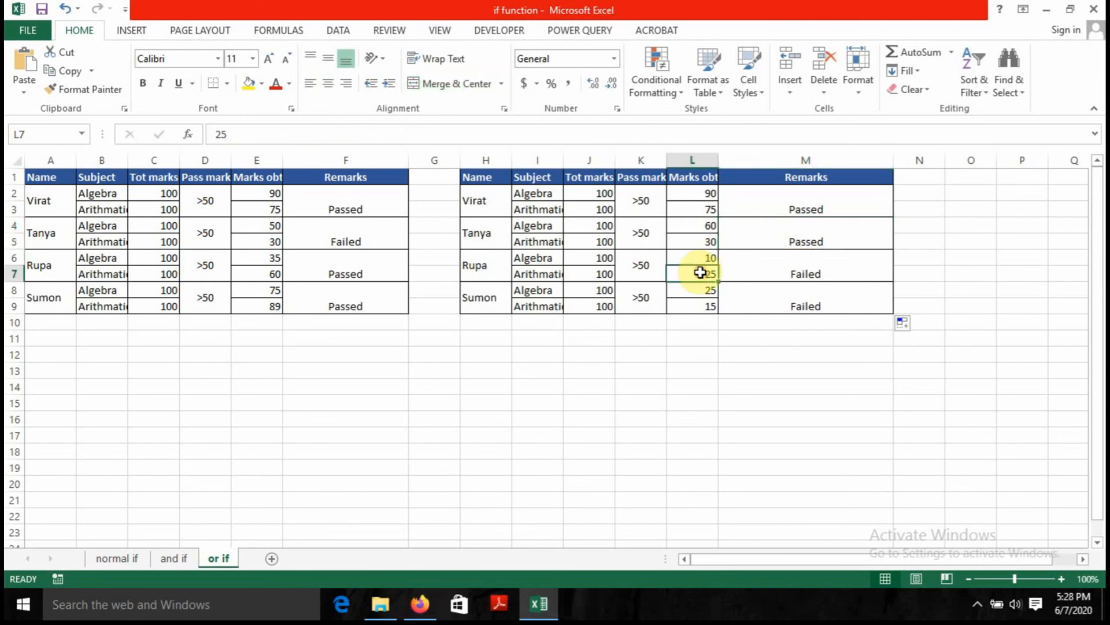
{"action": "type", "text": "70"}
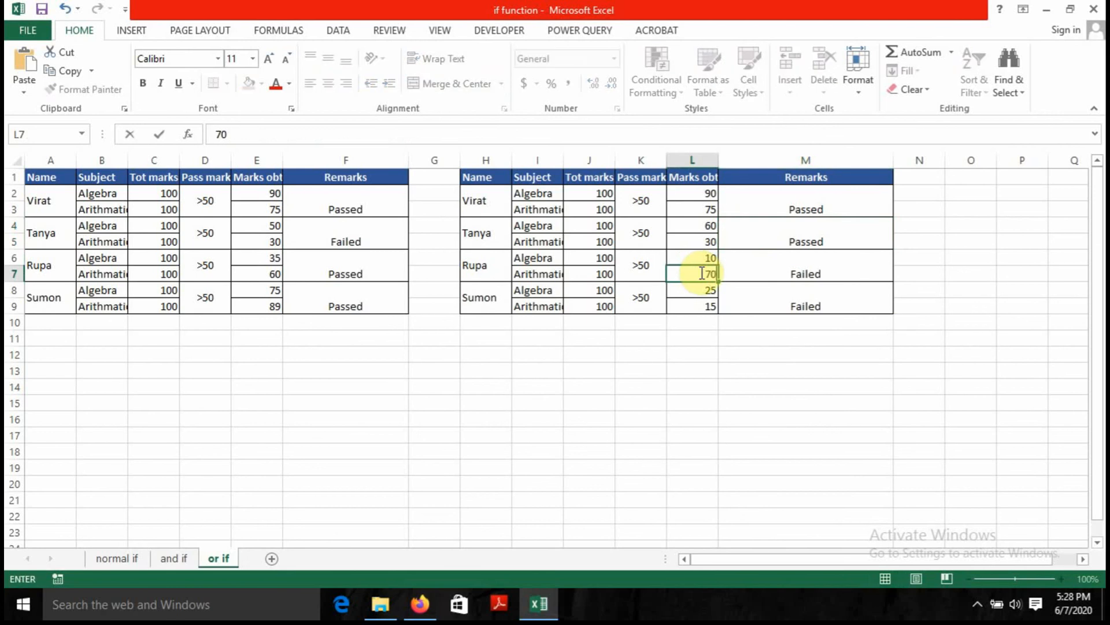
{"action": "key", "text": "Return"}
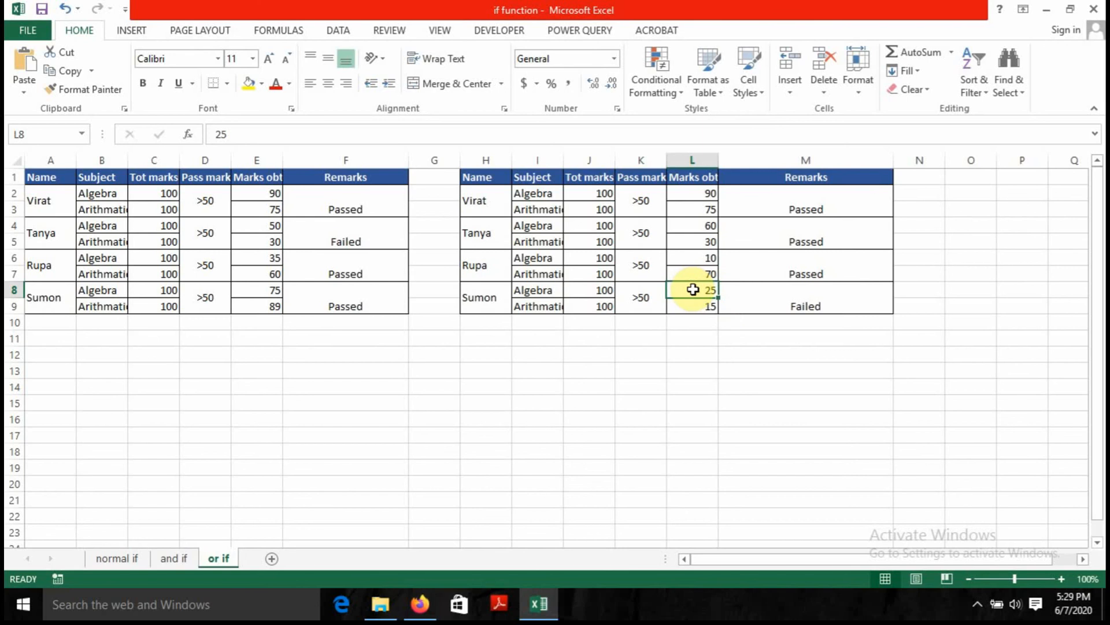
{"action": "type", "text": "80"}
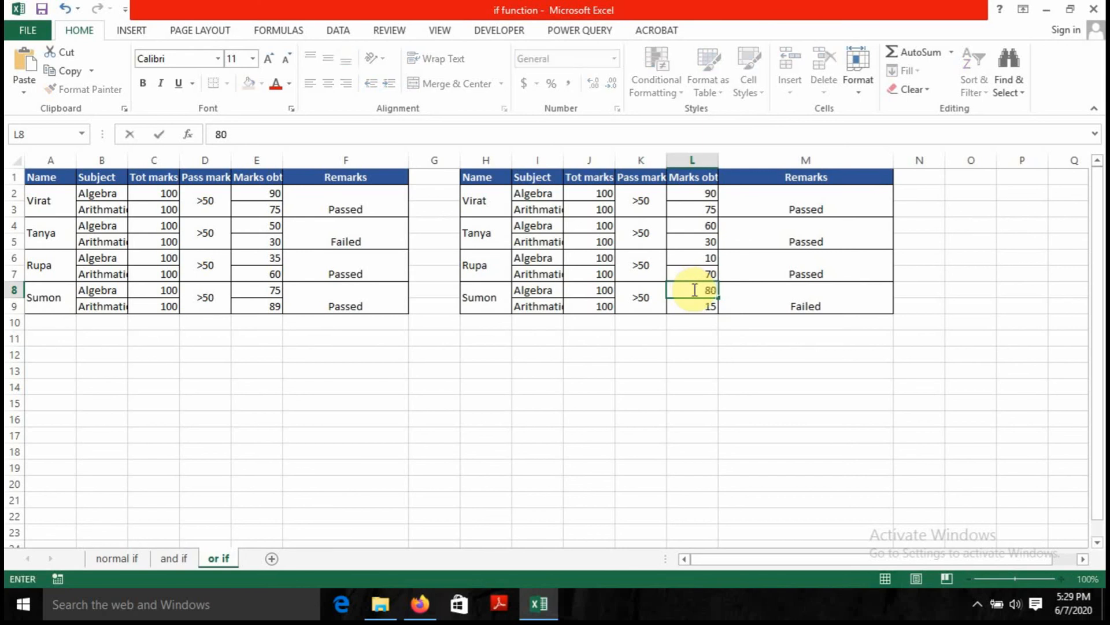
{"action": "key", "text": "Return"}
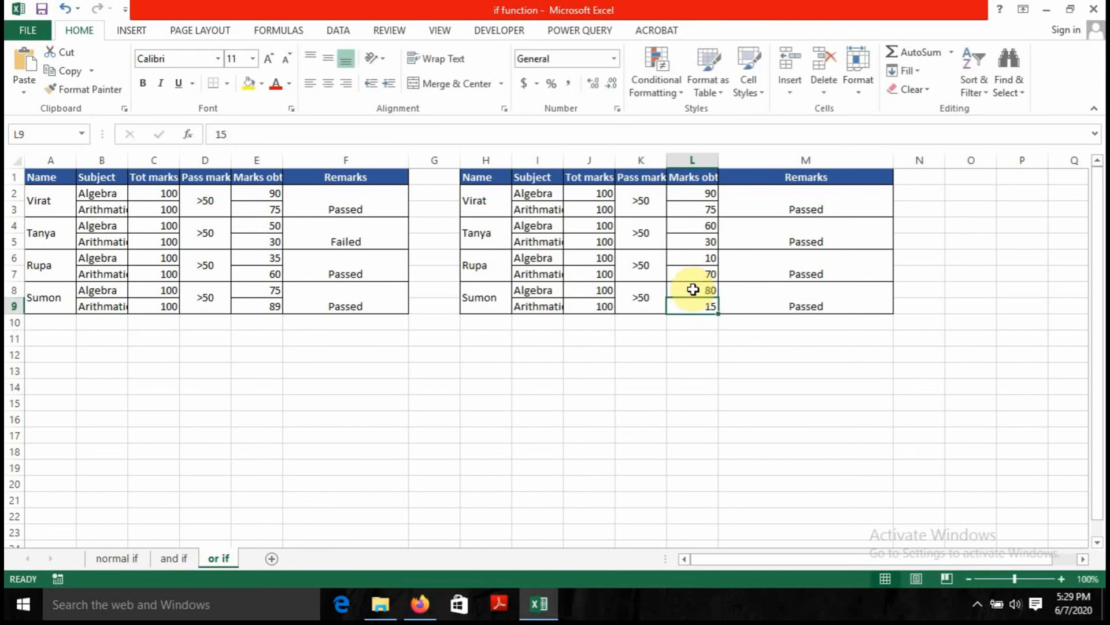
- Set the first student's marks in the second table to 25 for Algebra in L2 and 15 for Arithmatic in L3
{"action": "left_click", "coordinate": [699, 193]}
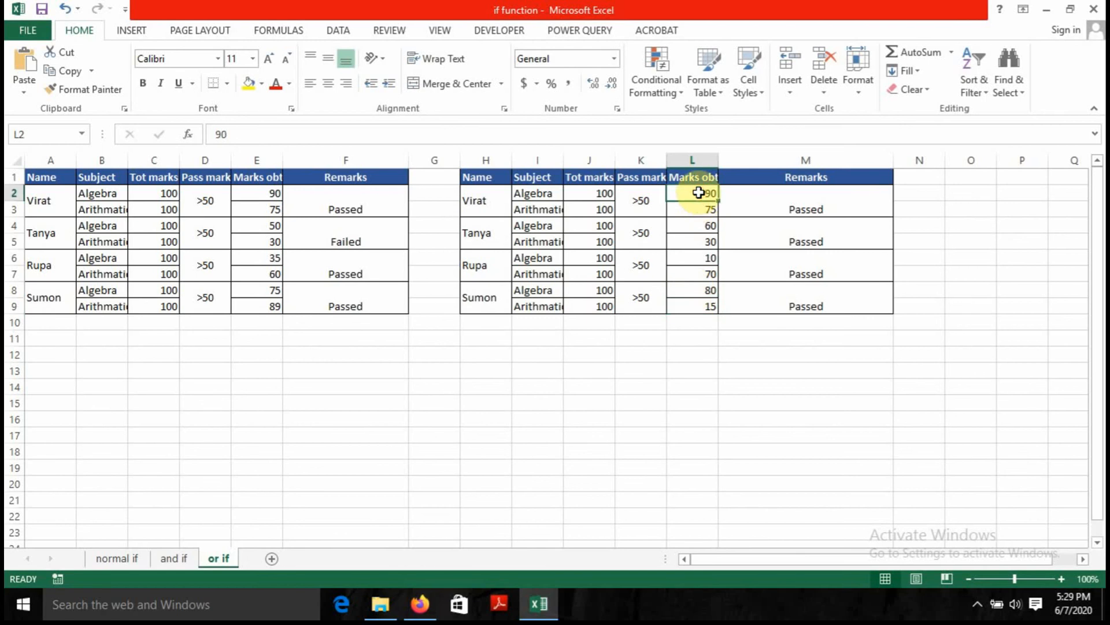
{"action": "type", "text": "25"}
{"action": "key", "text": "Return"}
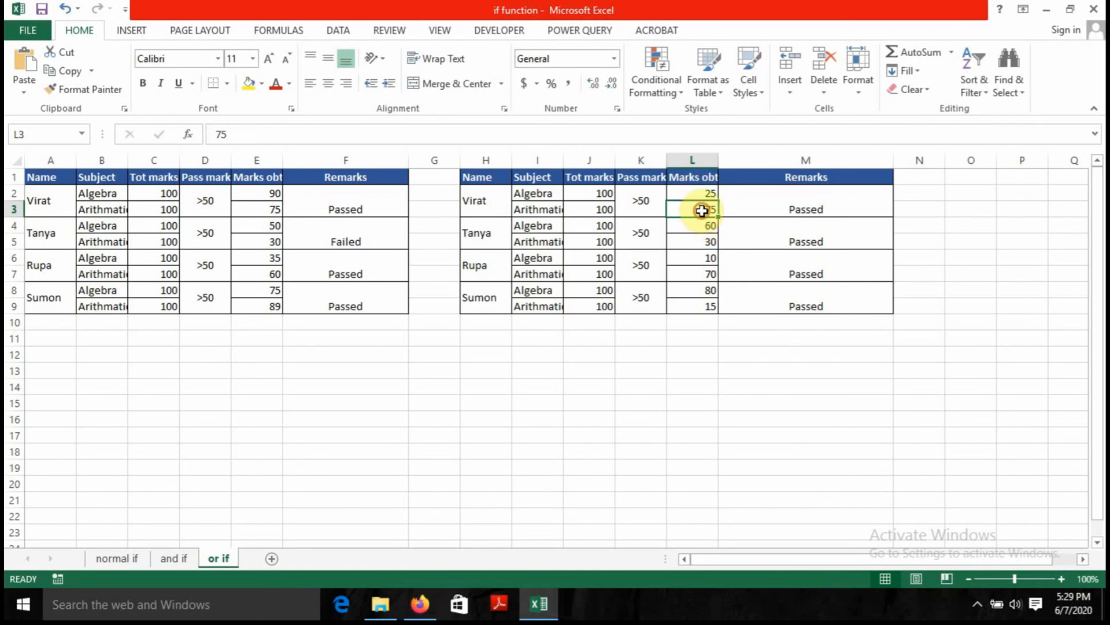
{"action": "type", "text": "15"}
{"action": "key", "text": "Return"}
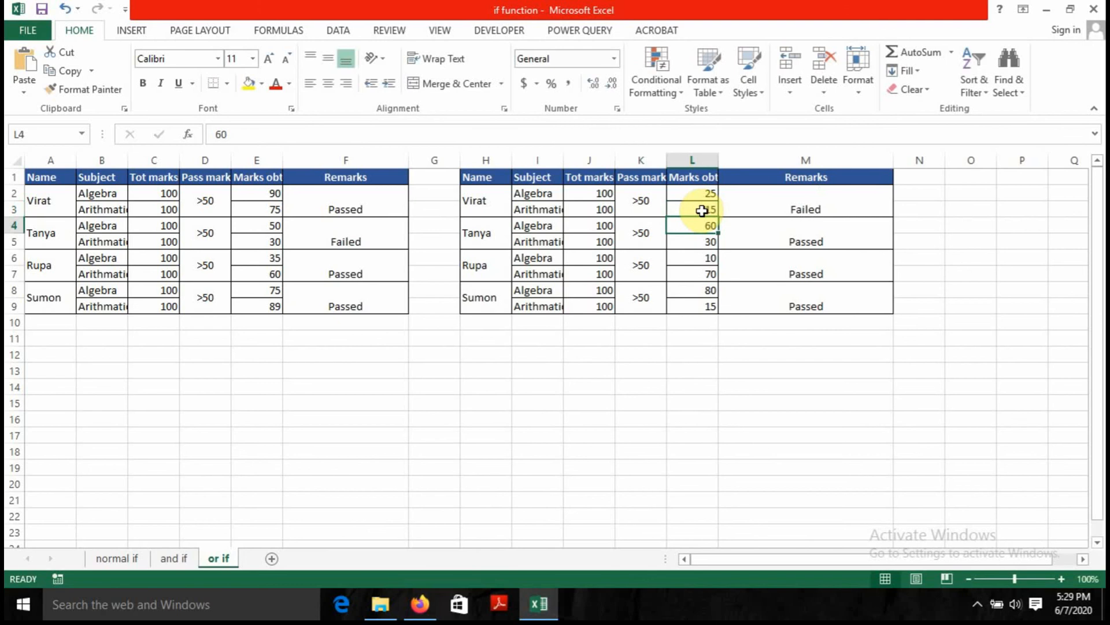
{"action": "left_click", "coordinate": [588, 371]}
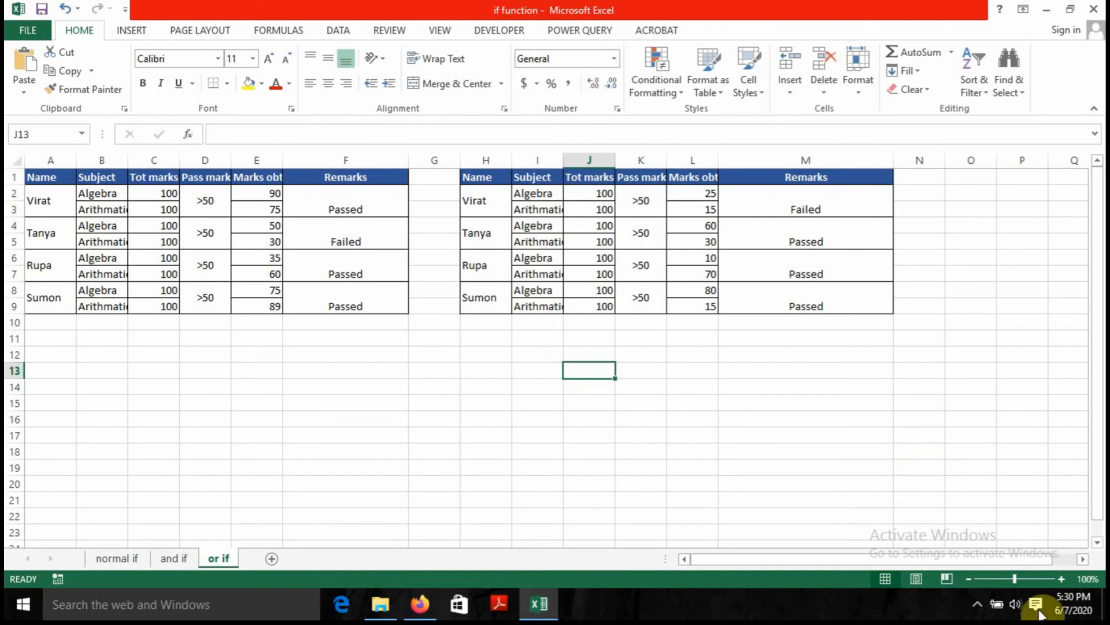
{"action": "left_click", "coordinate": [977, 601]}
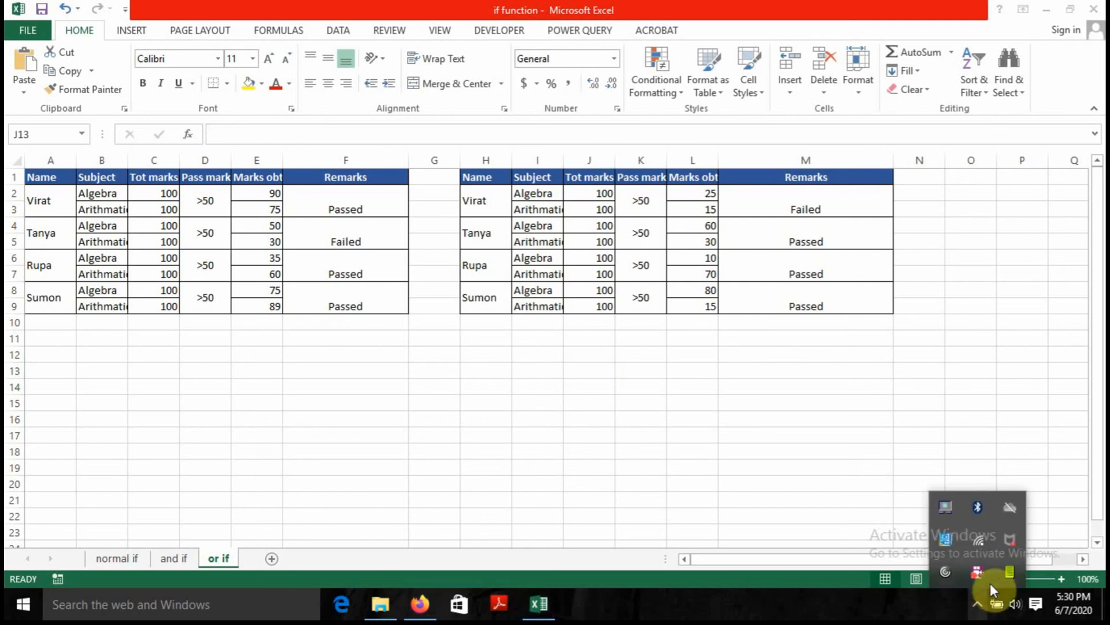